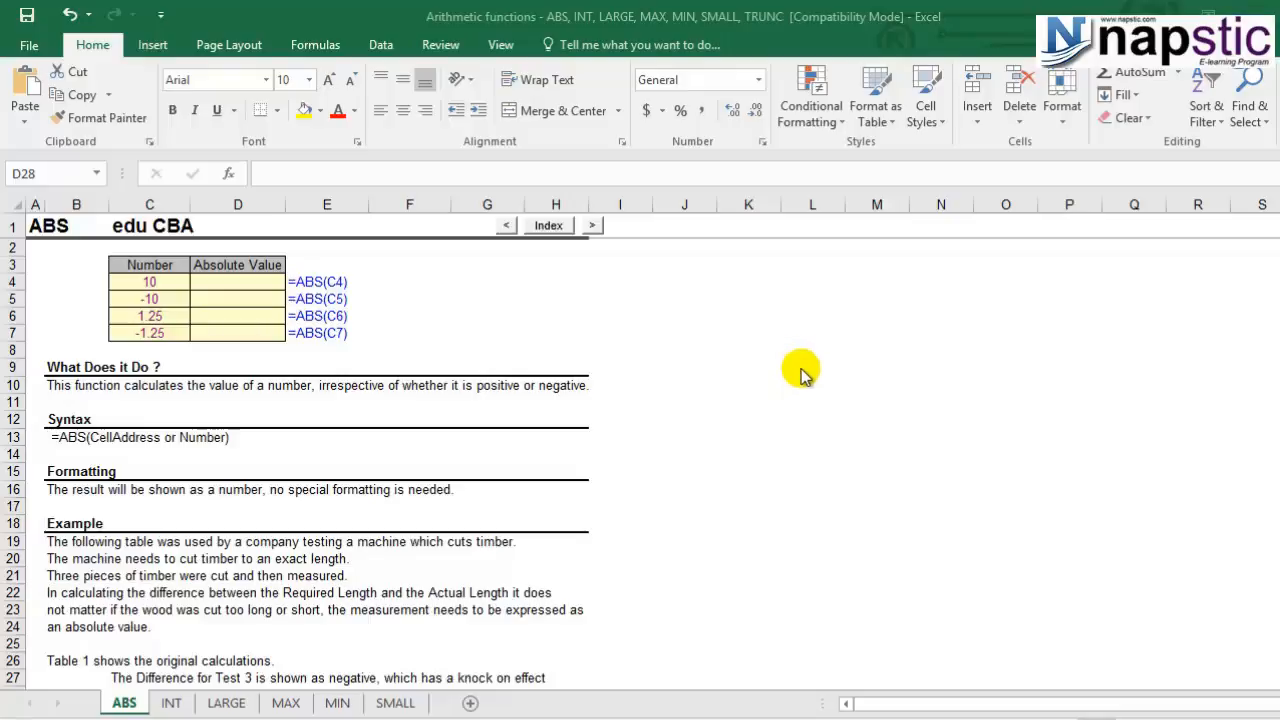
- Enter the formula =ABS(C4) in cell D4 to get the absolute value of the first number
left_click(75, 384)
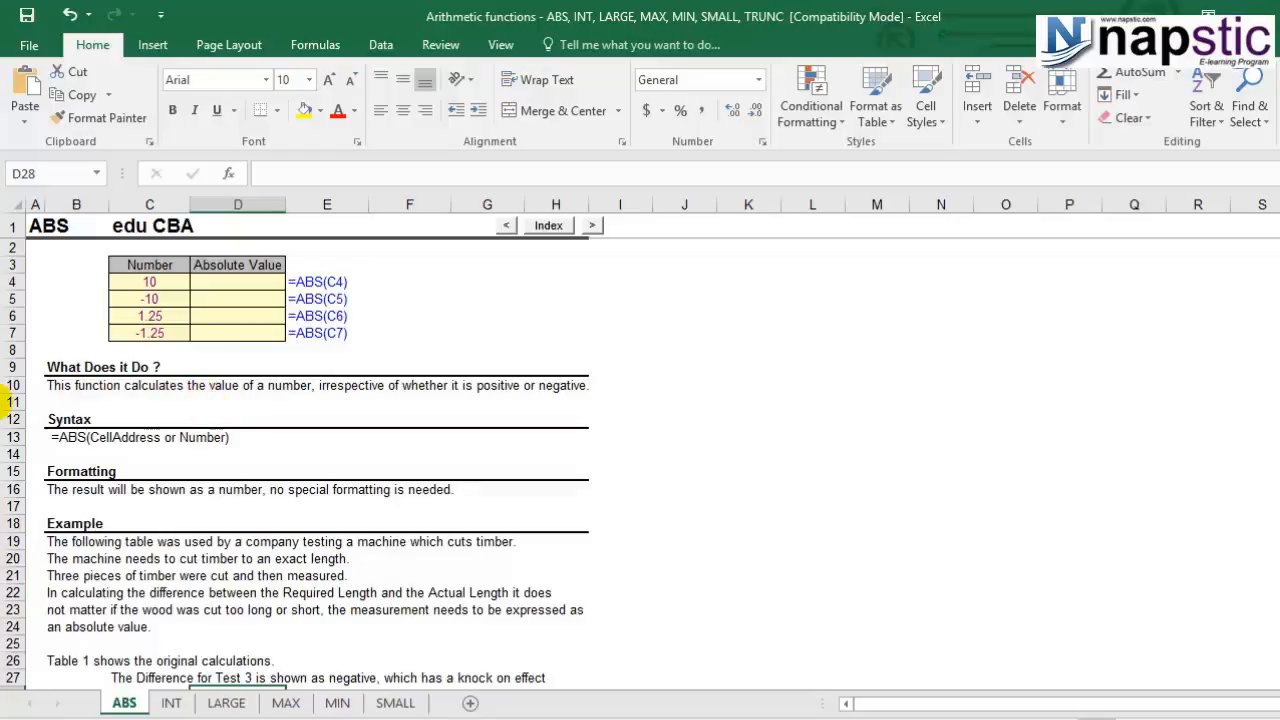
left_click(208, 283)
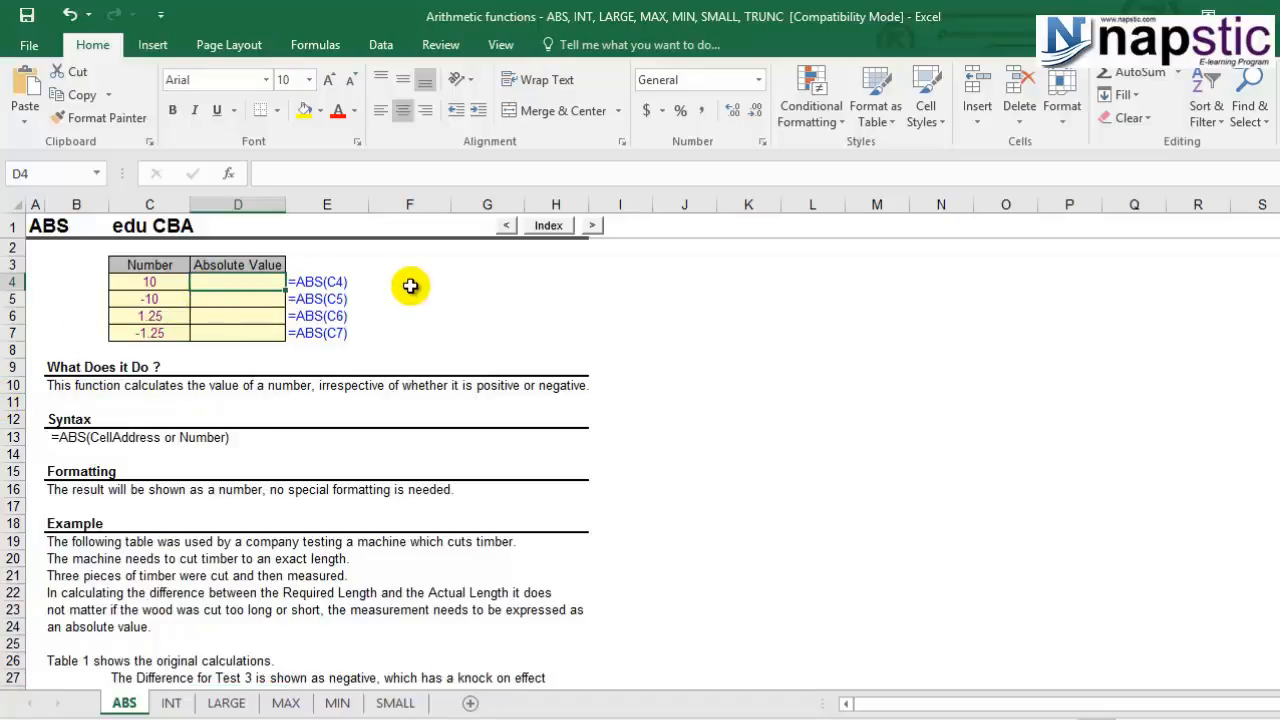
type("=")
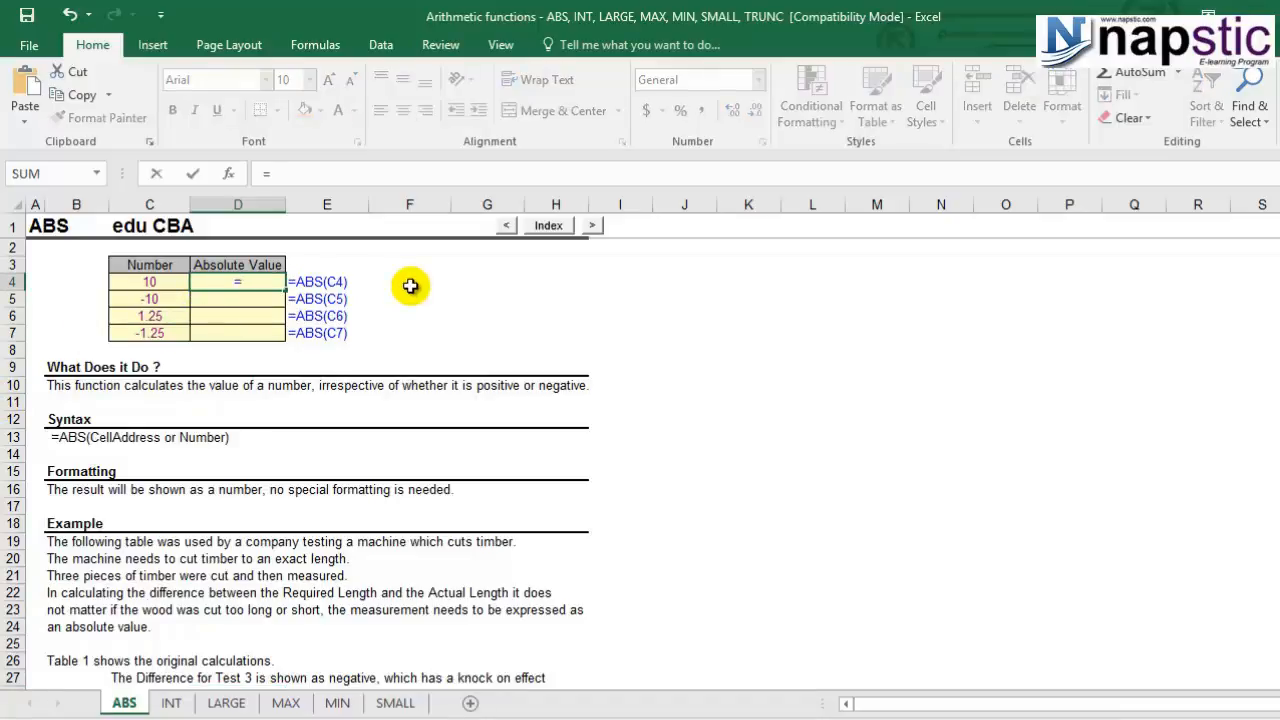
type("ab")
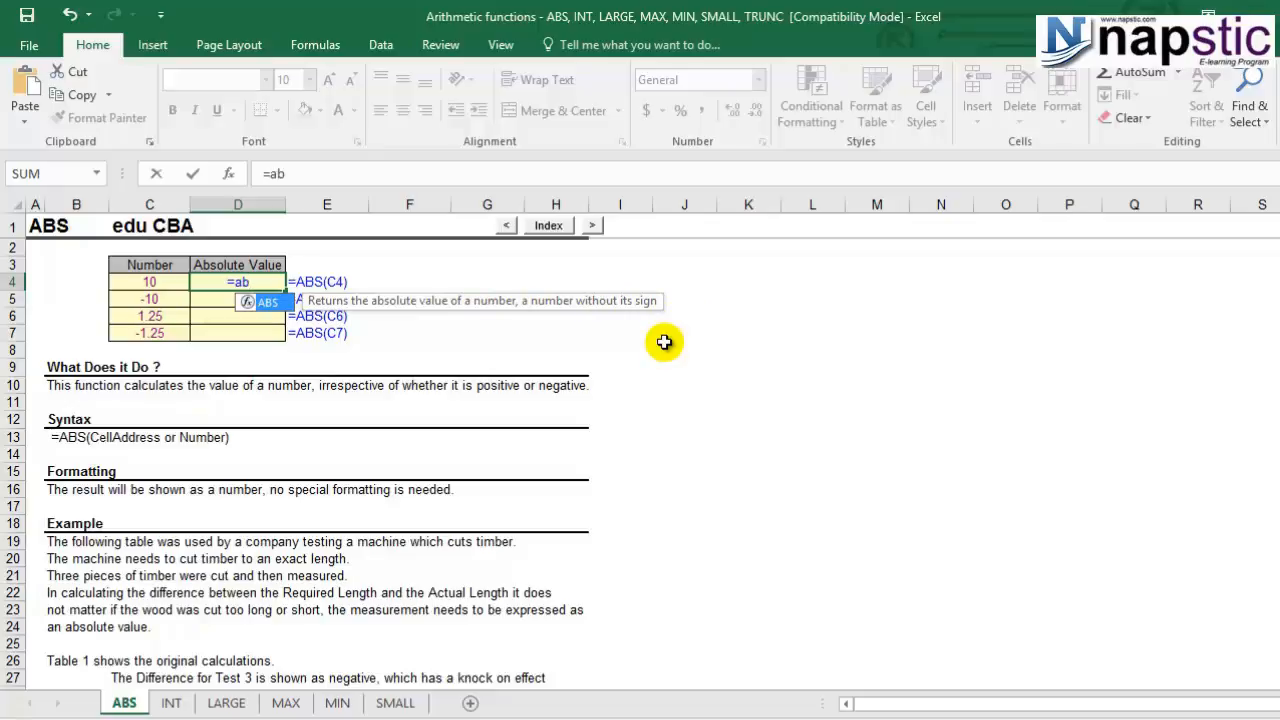
double_click(270, 302)
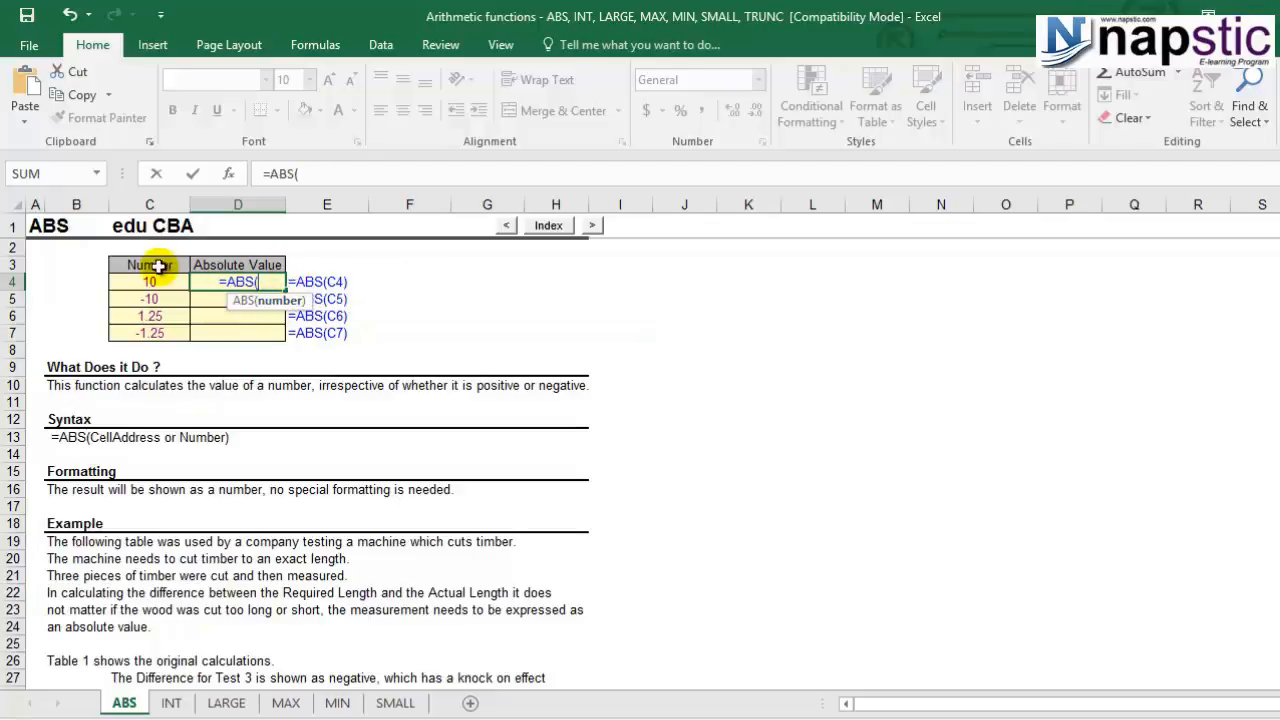
left_click(158, 281)
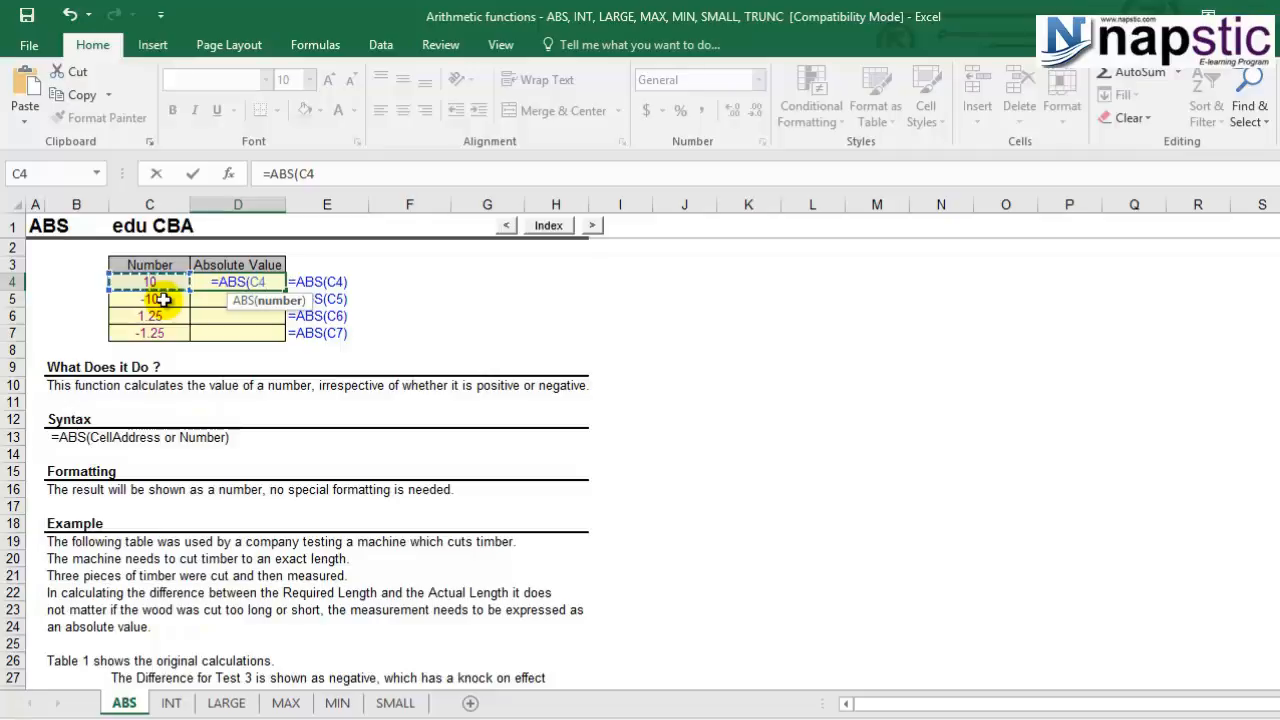
type(")")
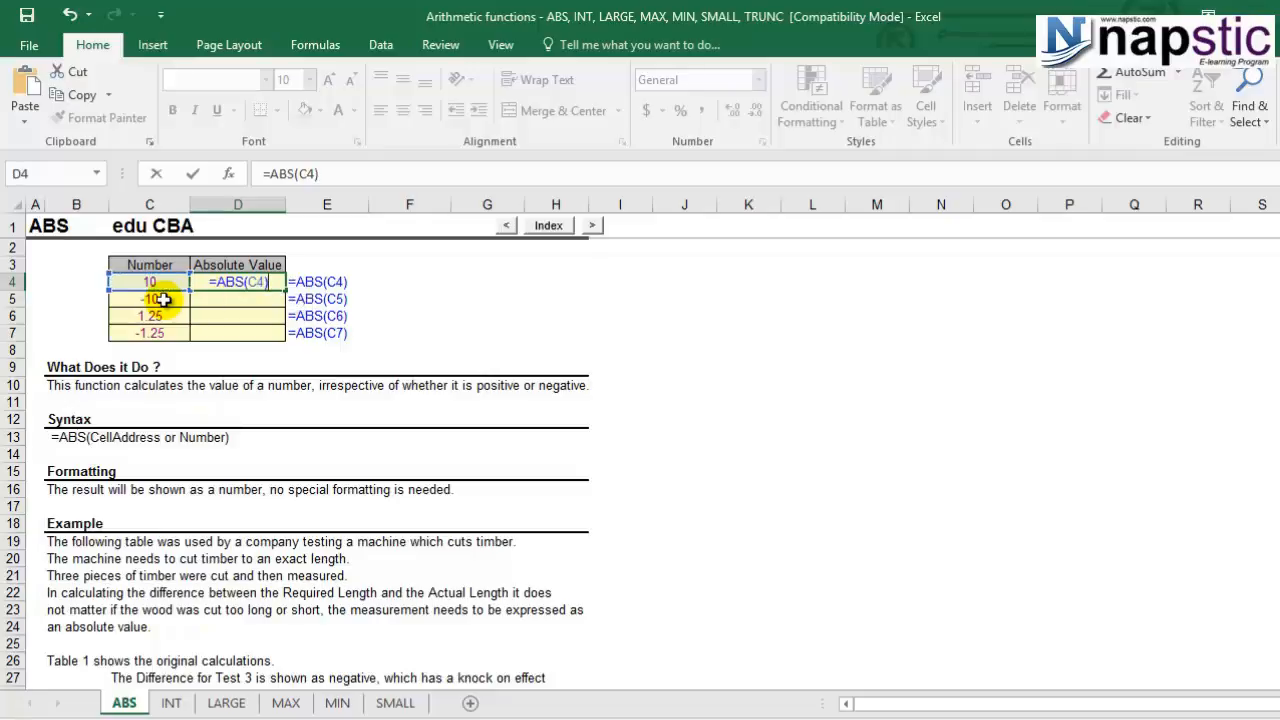
key("Return")
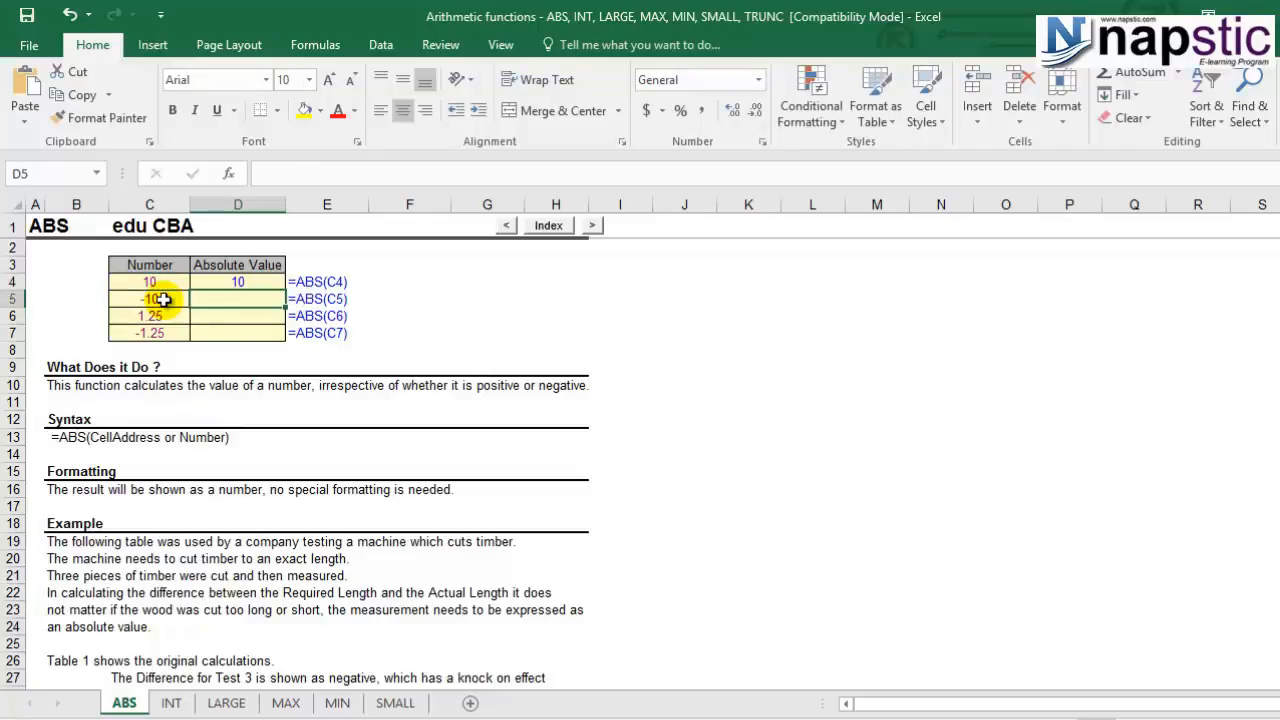
- Copy the ABS formula from D4 down to D5:D7, then inspect the formula in D5
left_click(243, 281)
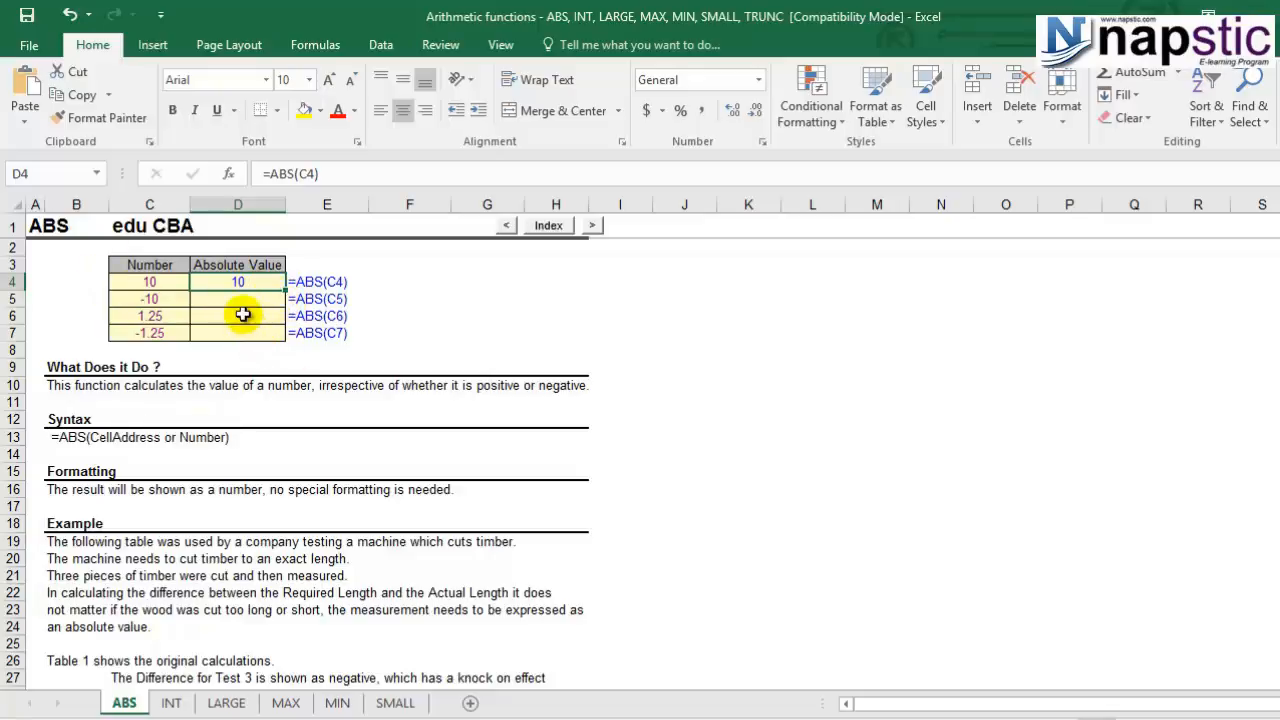
left_click_drag(286, 290, 241, 332)
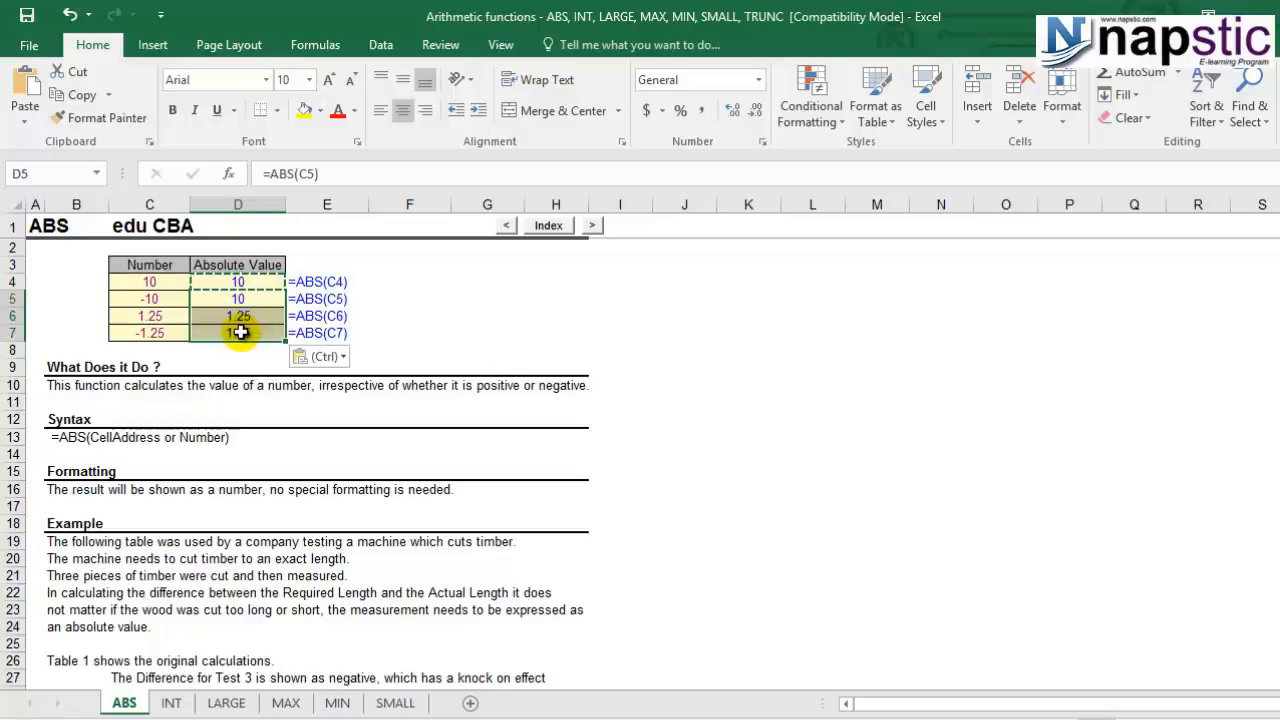
key("Escape")
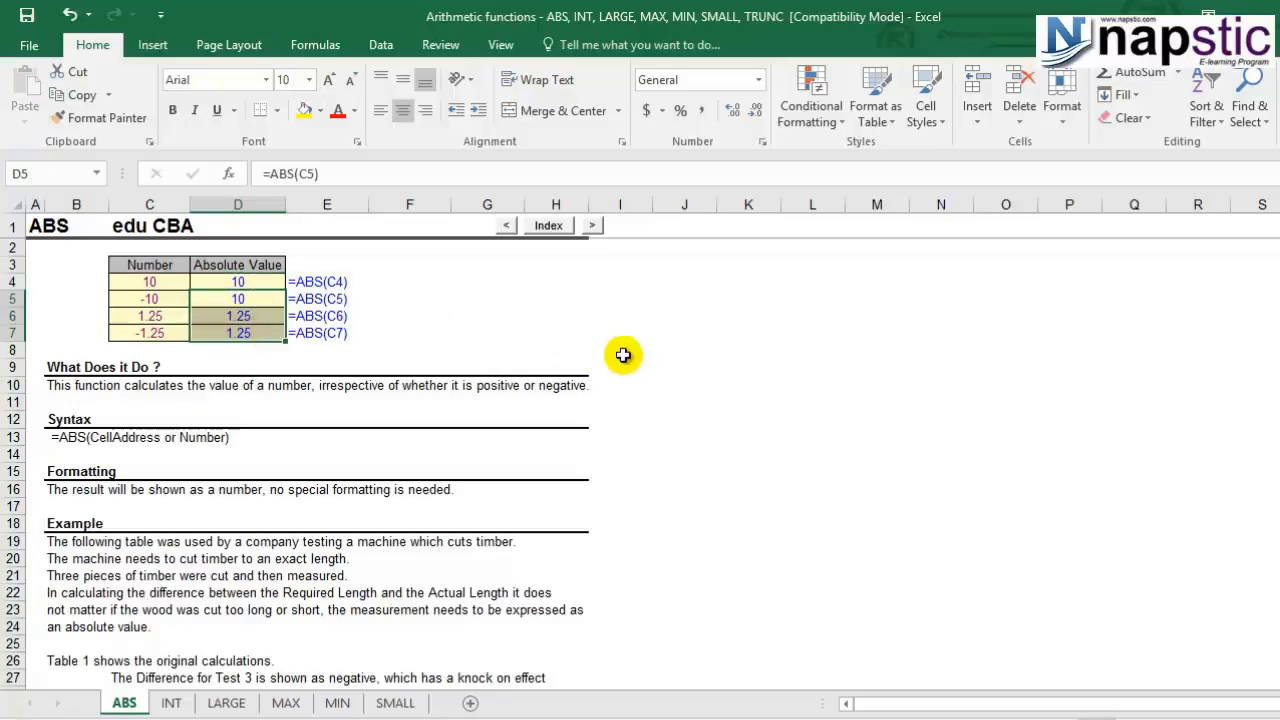
left_click(262, 300)
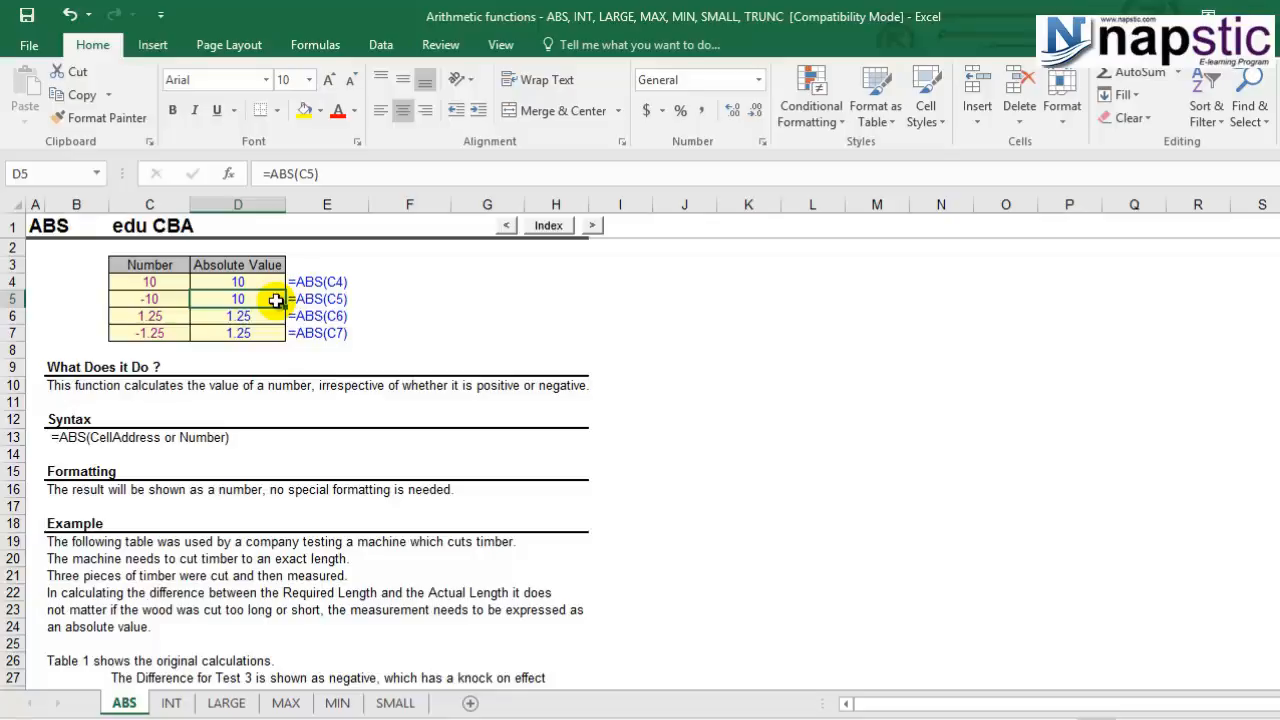
- On the INT sheet, enter the formula =INT(C4) in the first Integer cell, D4
left_click(172, 703)
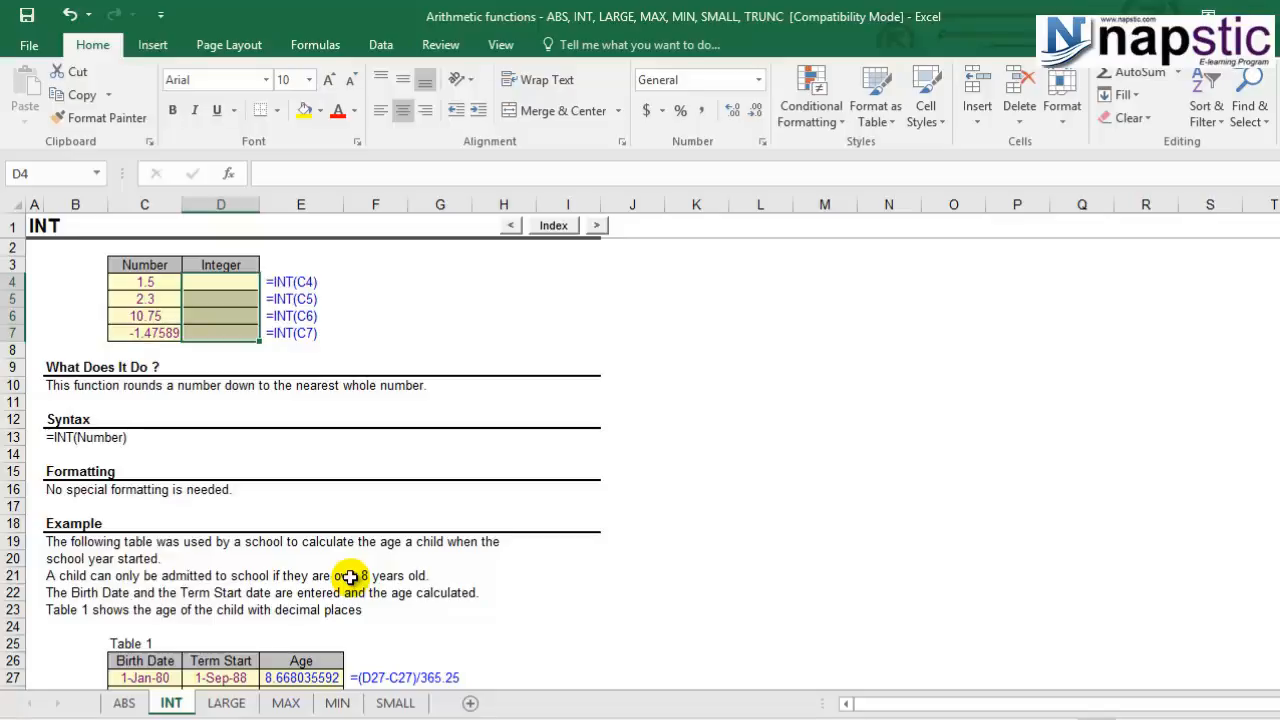
left_click(172, 316)
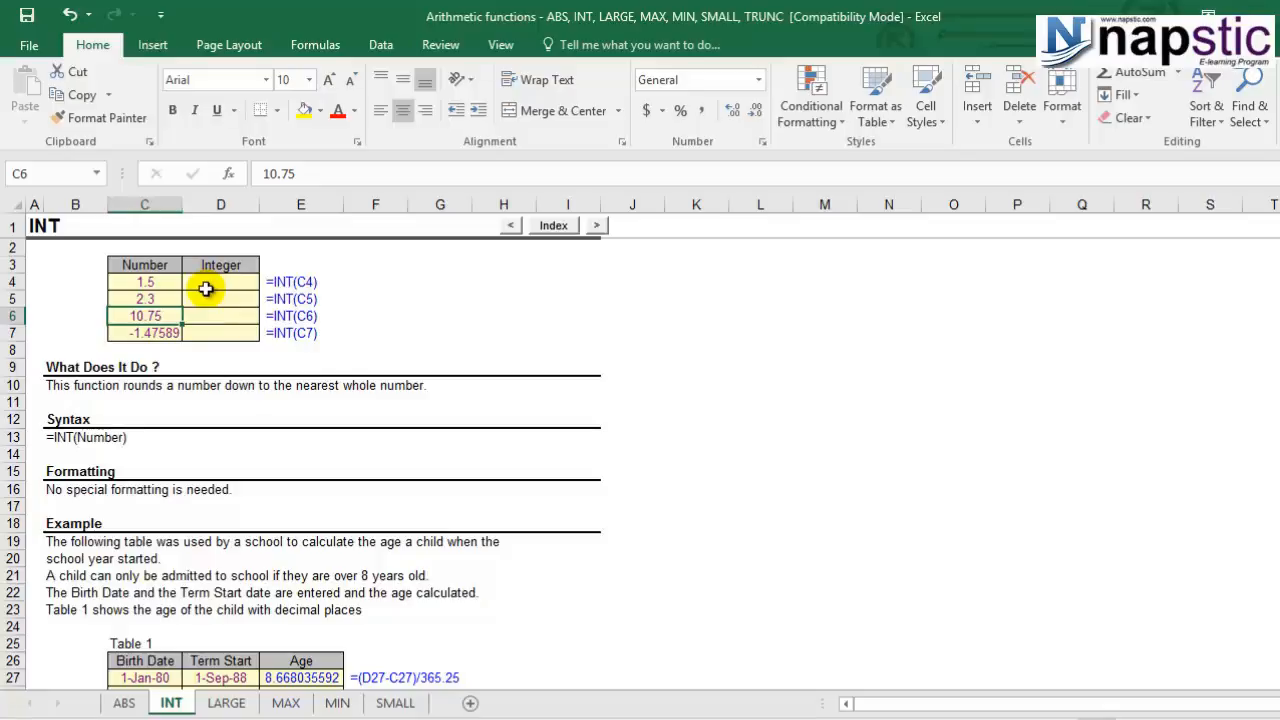
left_click(206, 289)
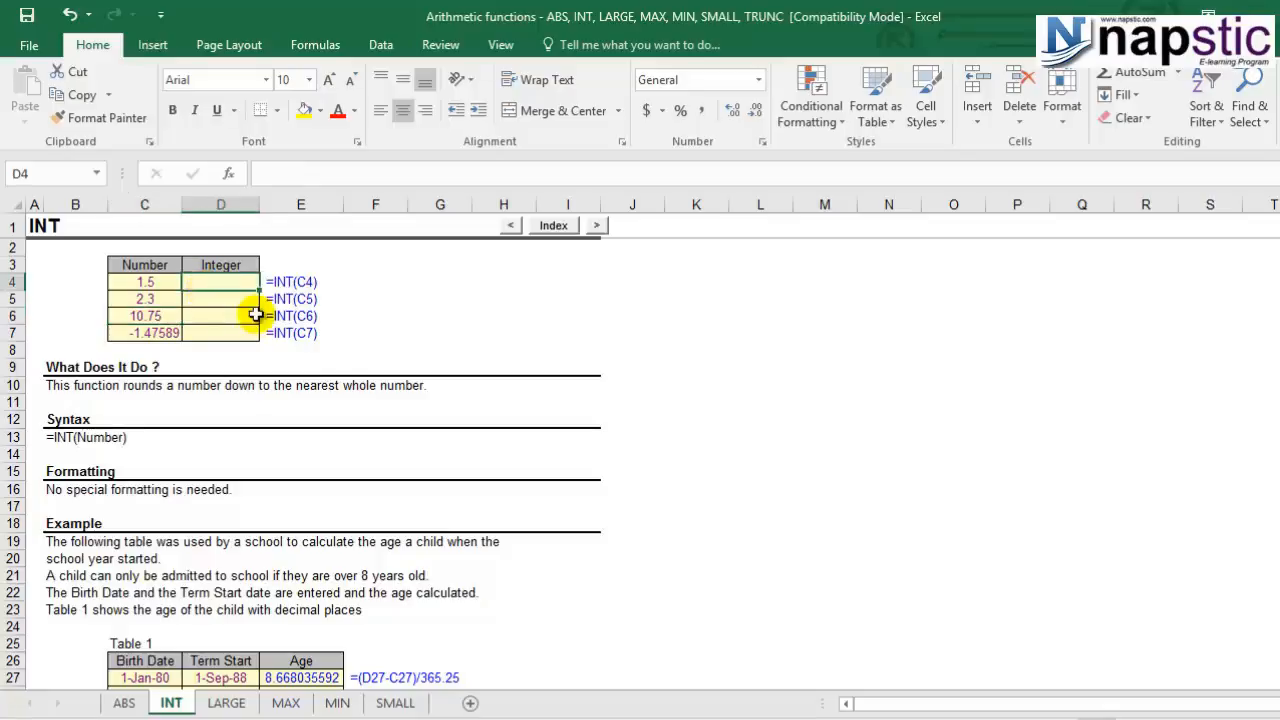
type("=")
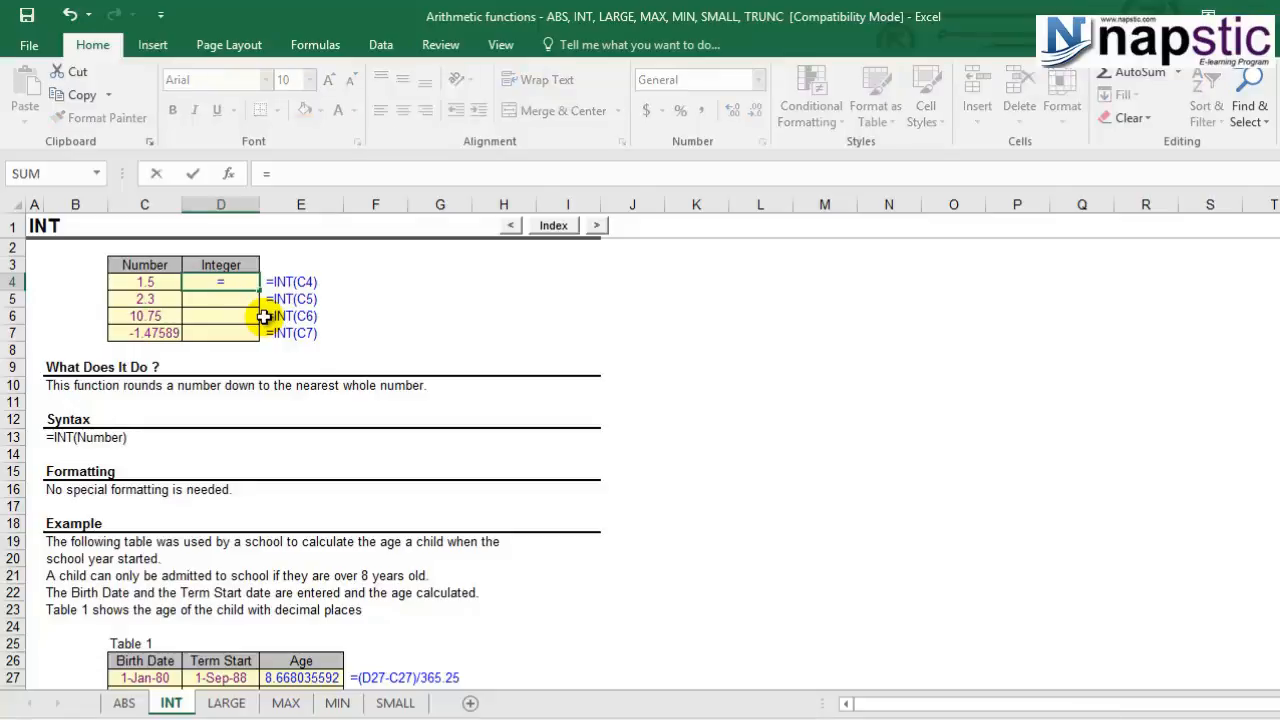
type("int")
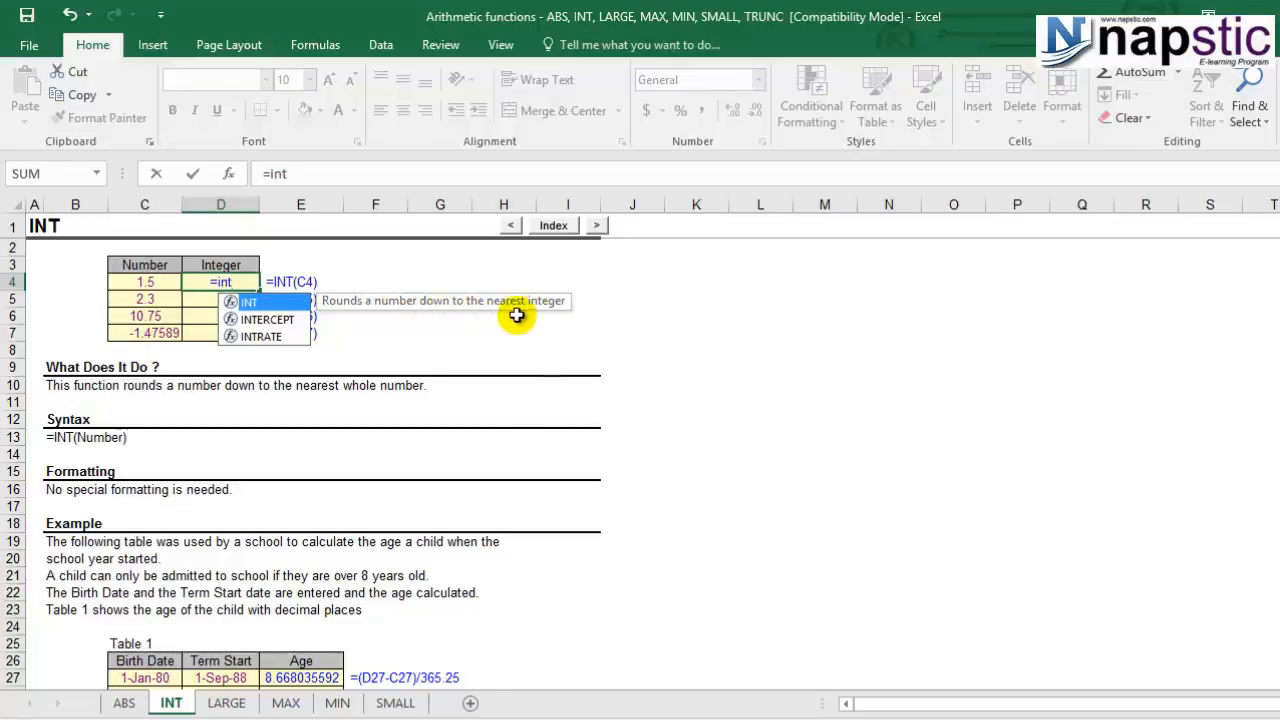
key("Escape")
type("(")
left_click(152, 283)
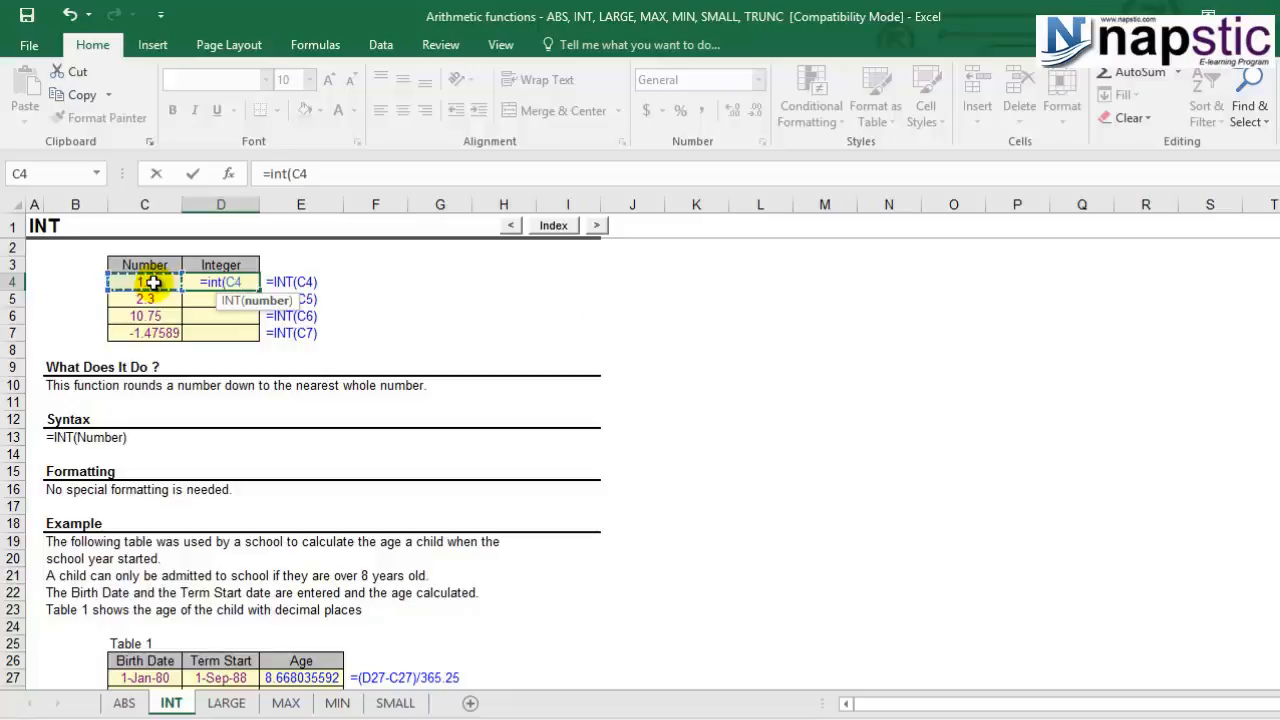
type(")")
key("Return")
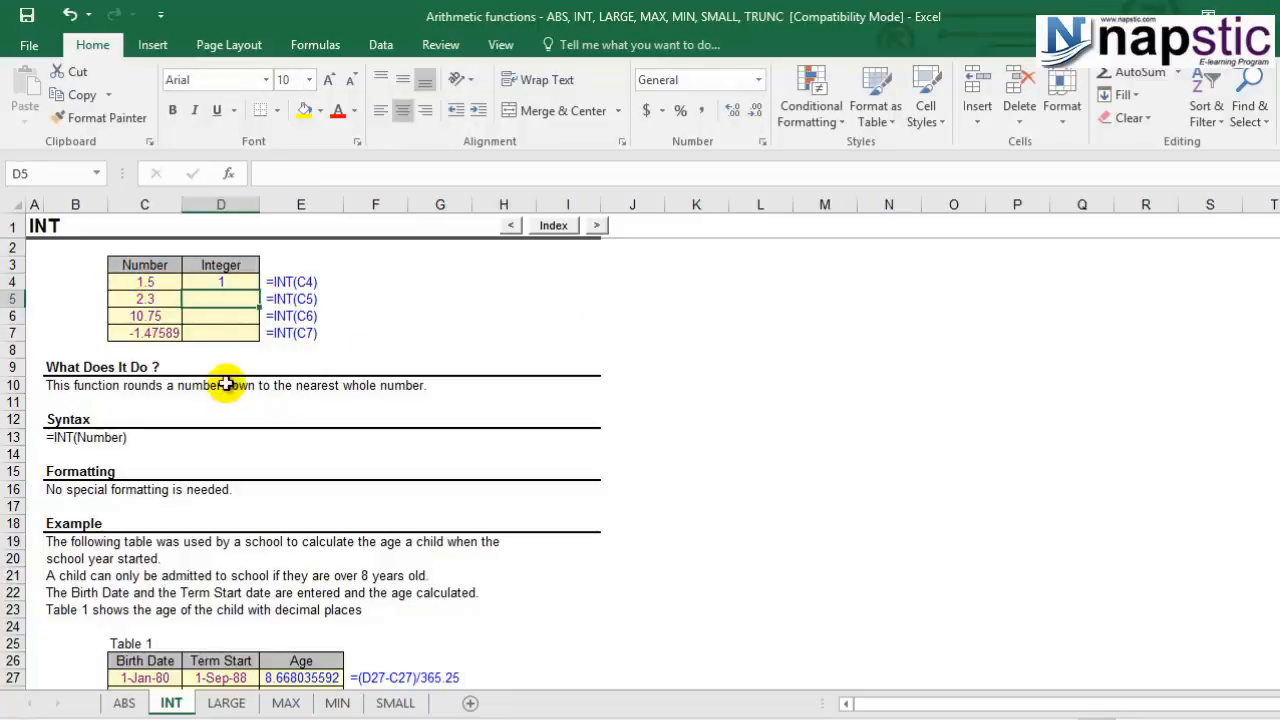
- Copy the INT formula from D4 into D5:D7 and compare the integers in rows 5 to 7 with their source numbers
left_click(232, 283)
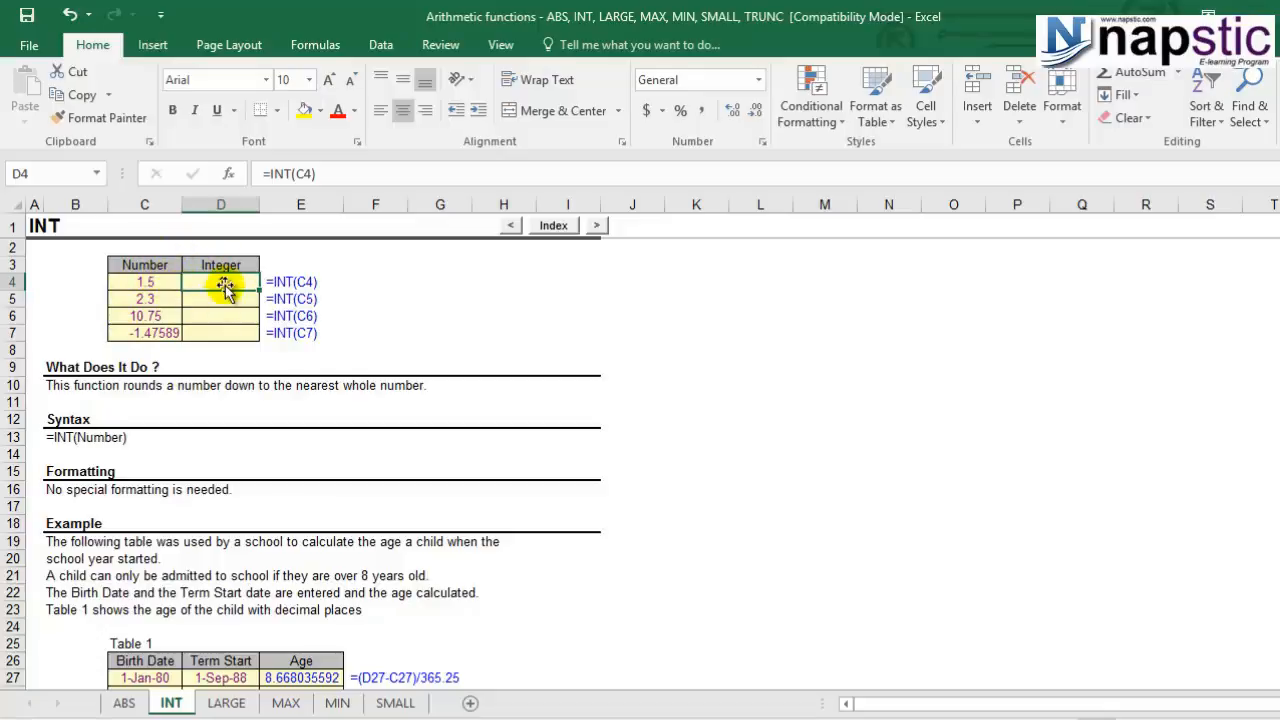
key("ctrl+c")
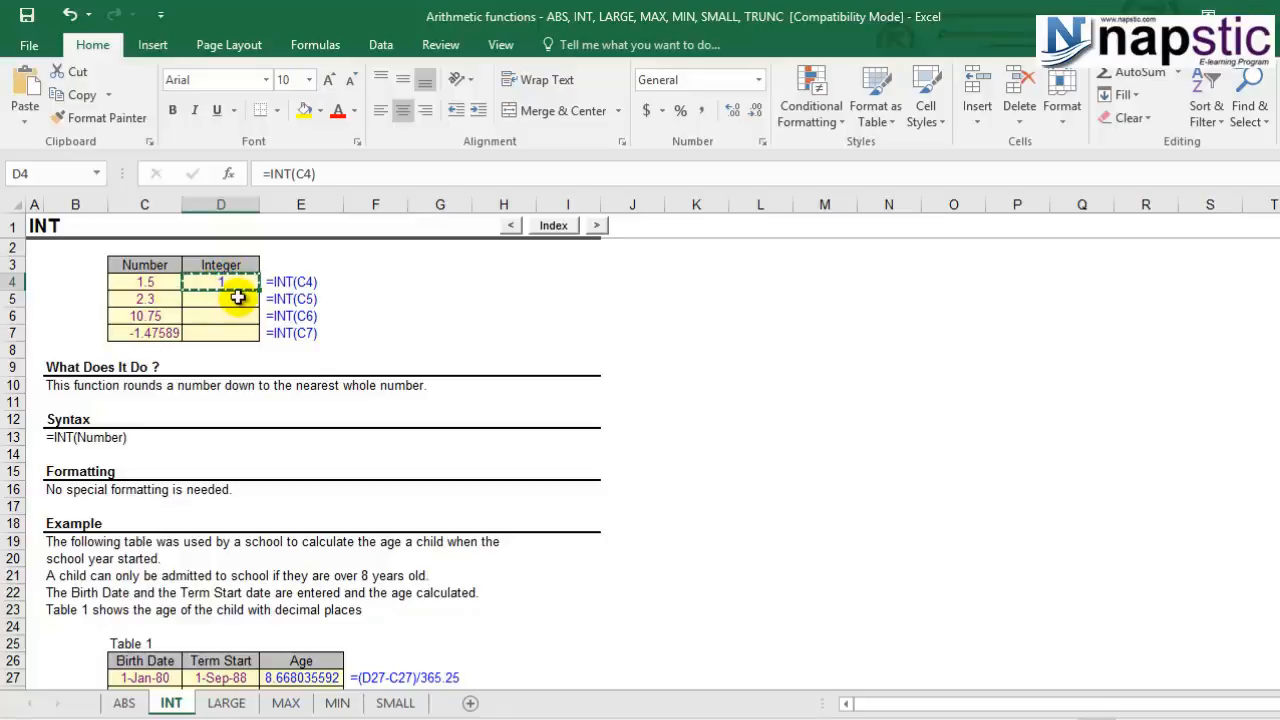
left_click(236, 298)
left_click_drag(238, 315, 234, 332)
key("ctrl+v")
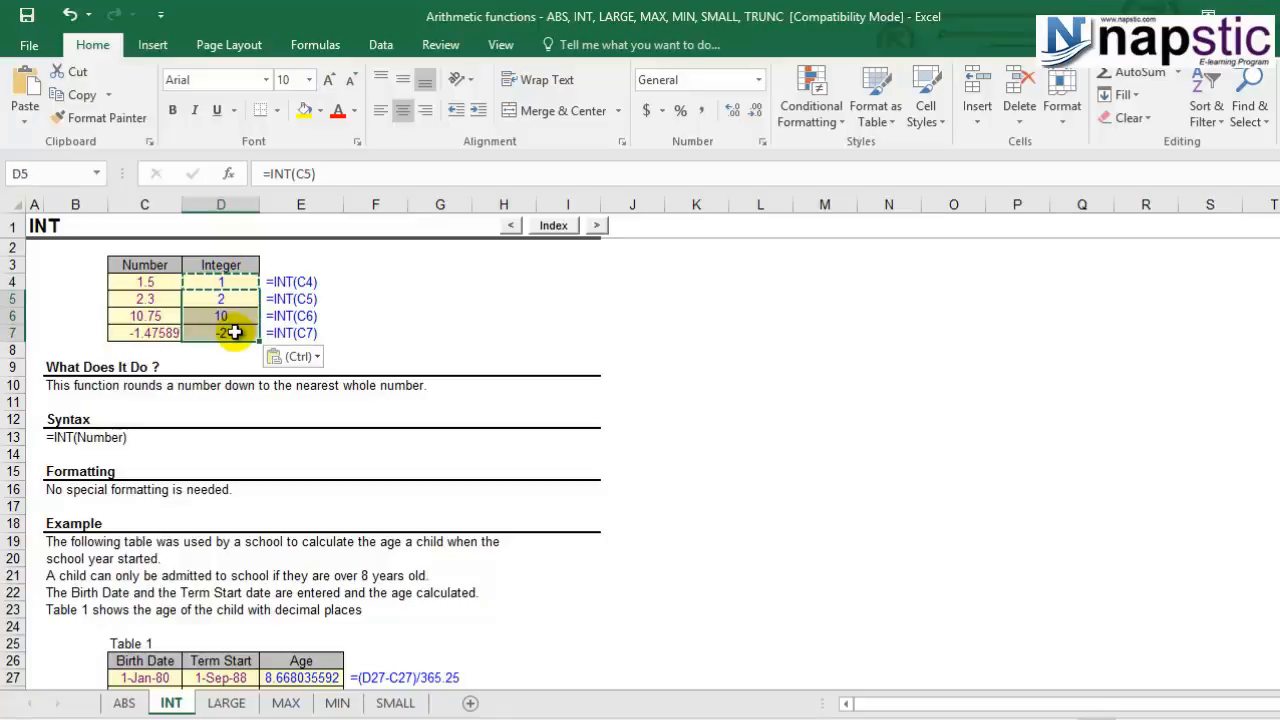
key("Escape")
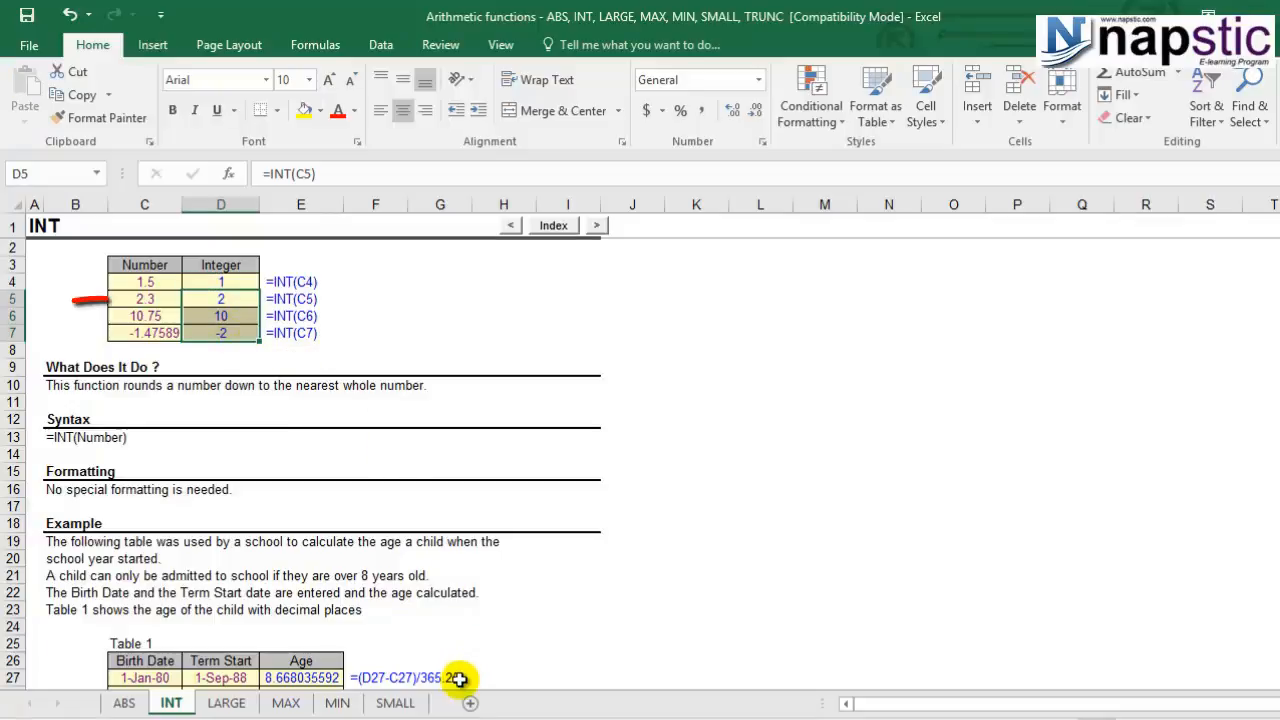
left_click(220, 300)
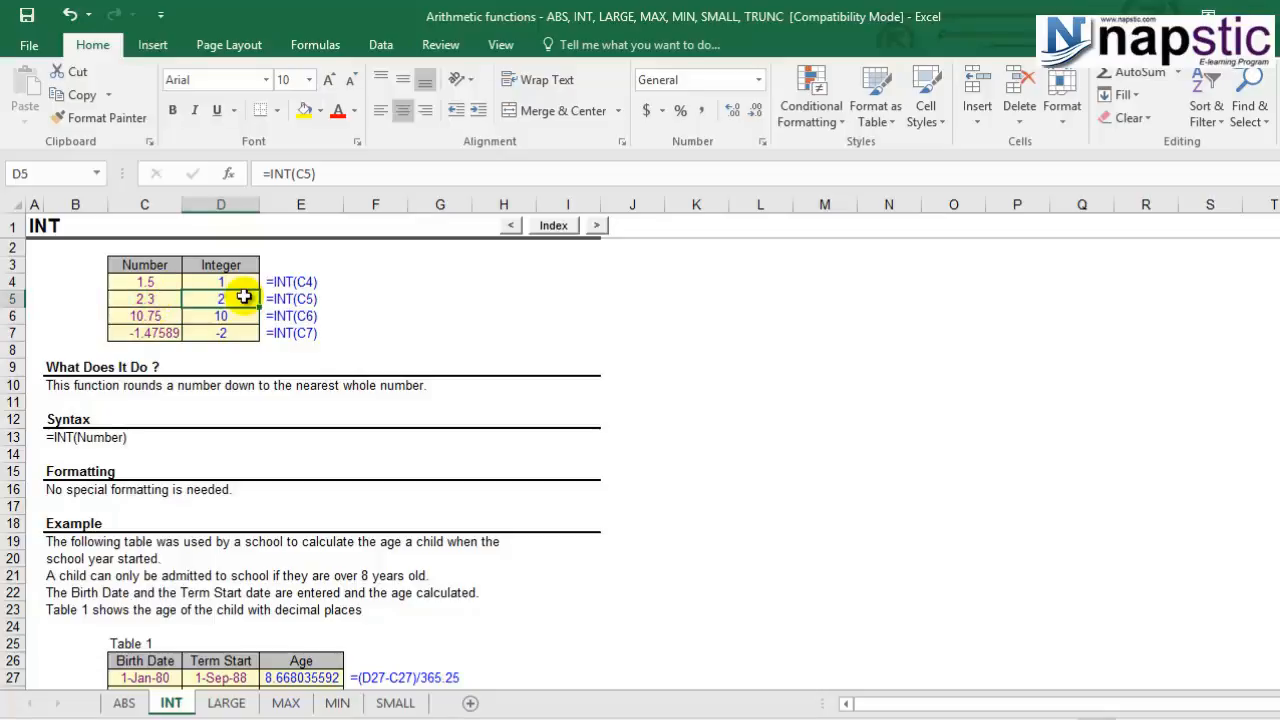
left_click(162, 316)
left_click(240, 320)
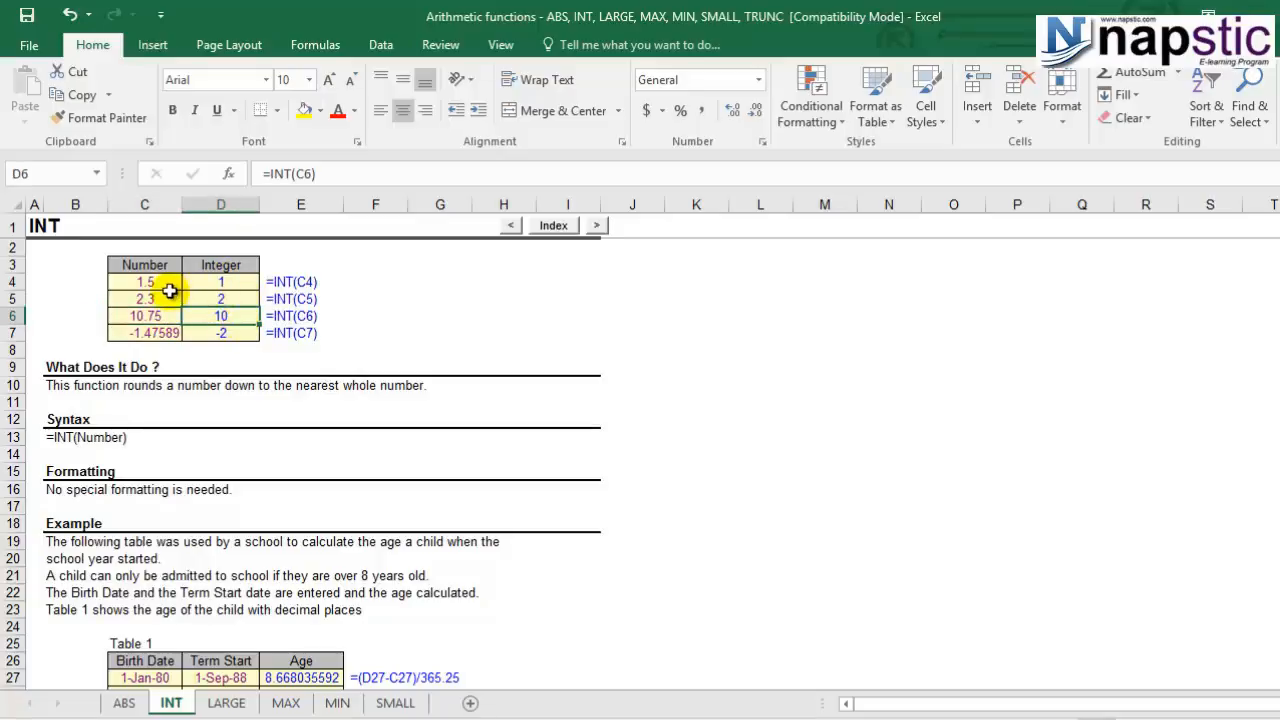
left_click(150, 334)
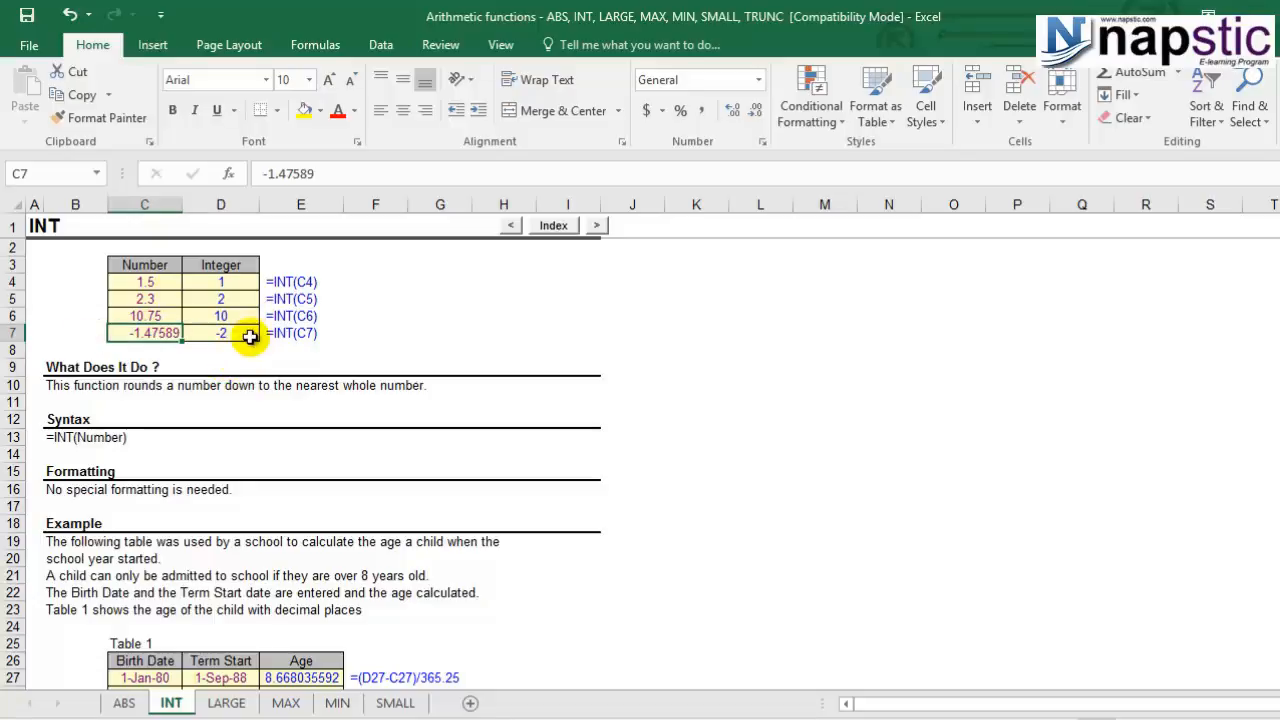
left_click(249, 336)
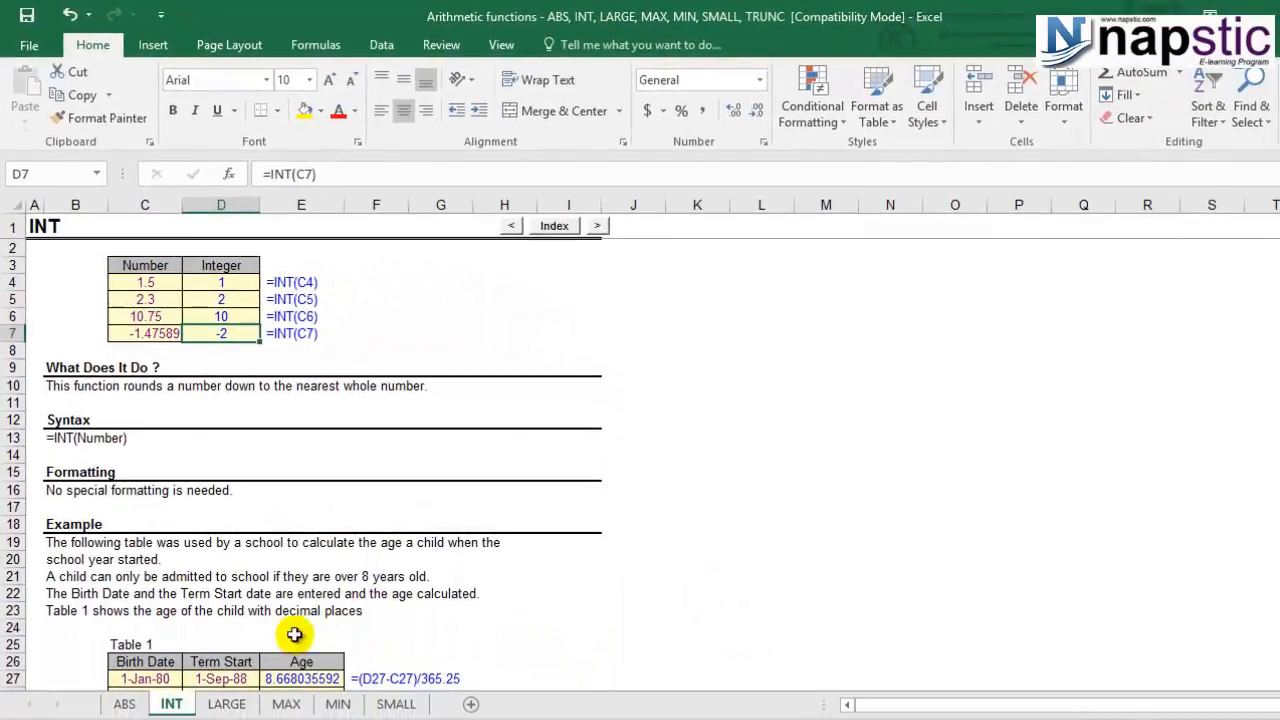
- Open the LARGE sheet and examine the numbers in the Values list, C4:C8
left_click(224, 702)
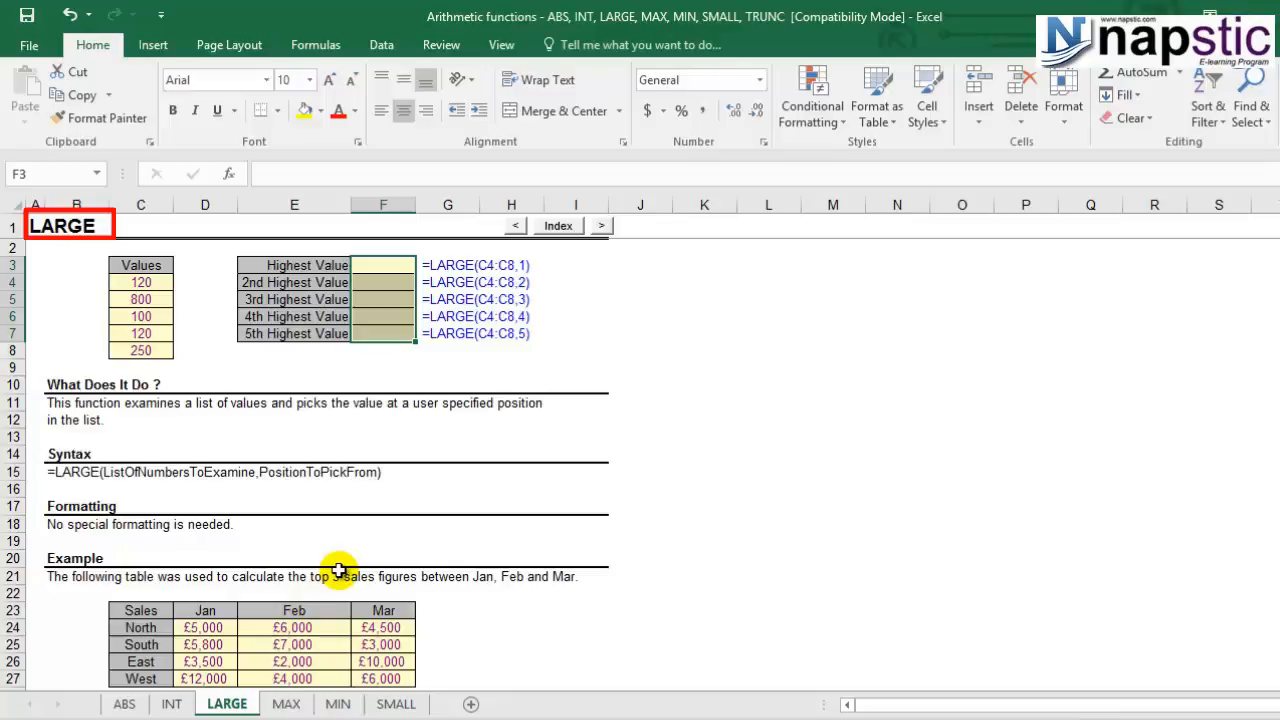
left_click(387, 270)
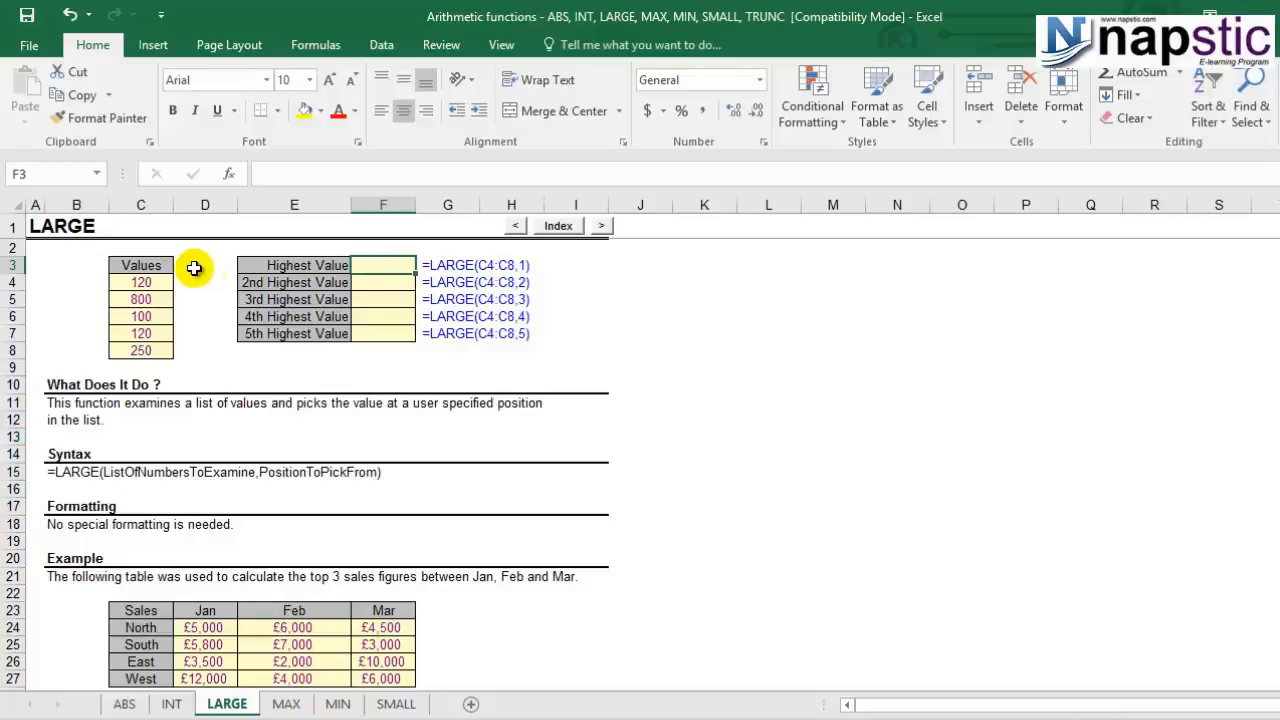
left_click_drag(140, 282, 141, 343)
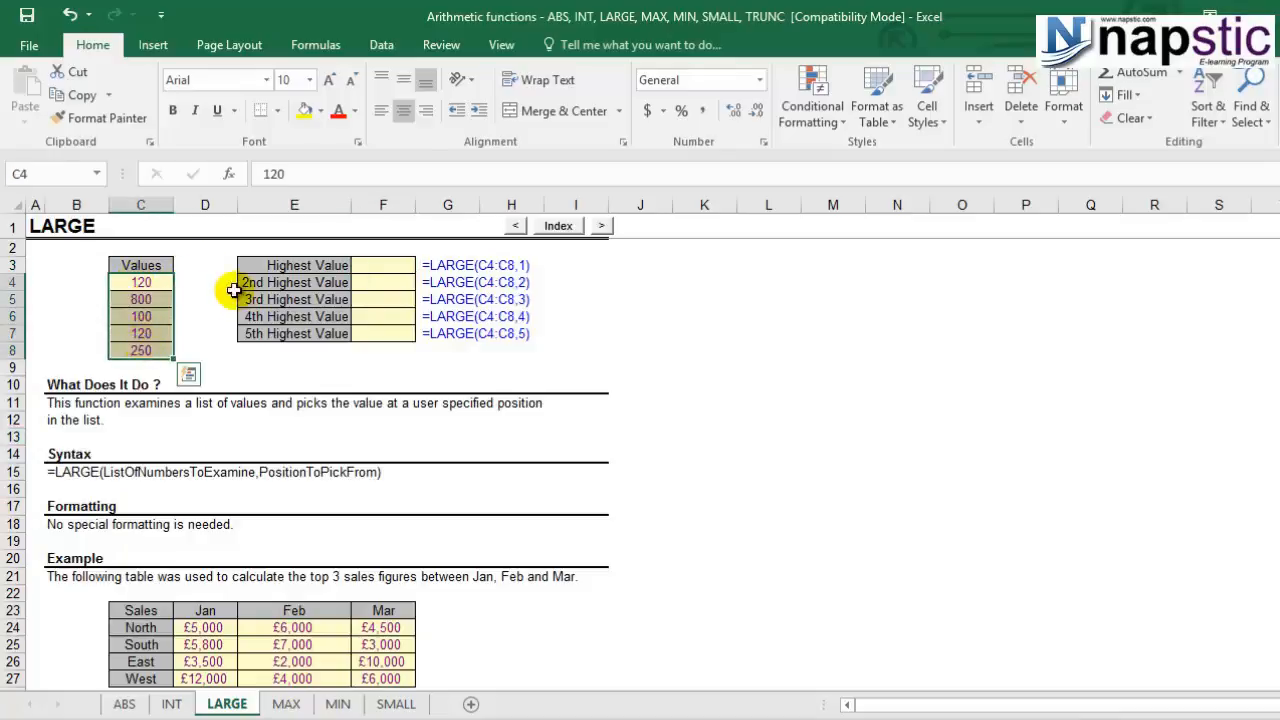
left_click(160, 300)
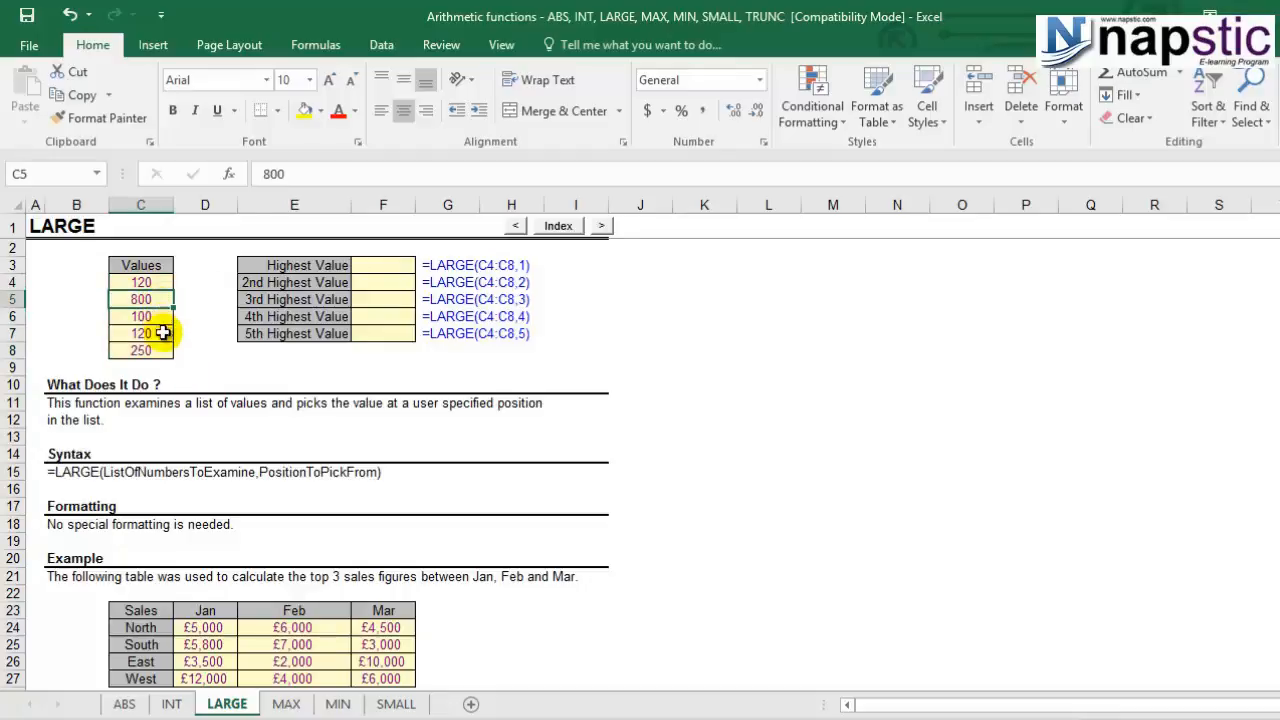
left_click(157, 350)
left_click(152, 285)
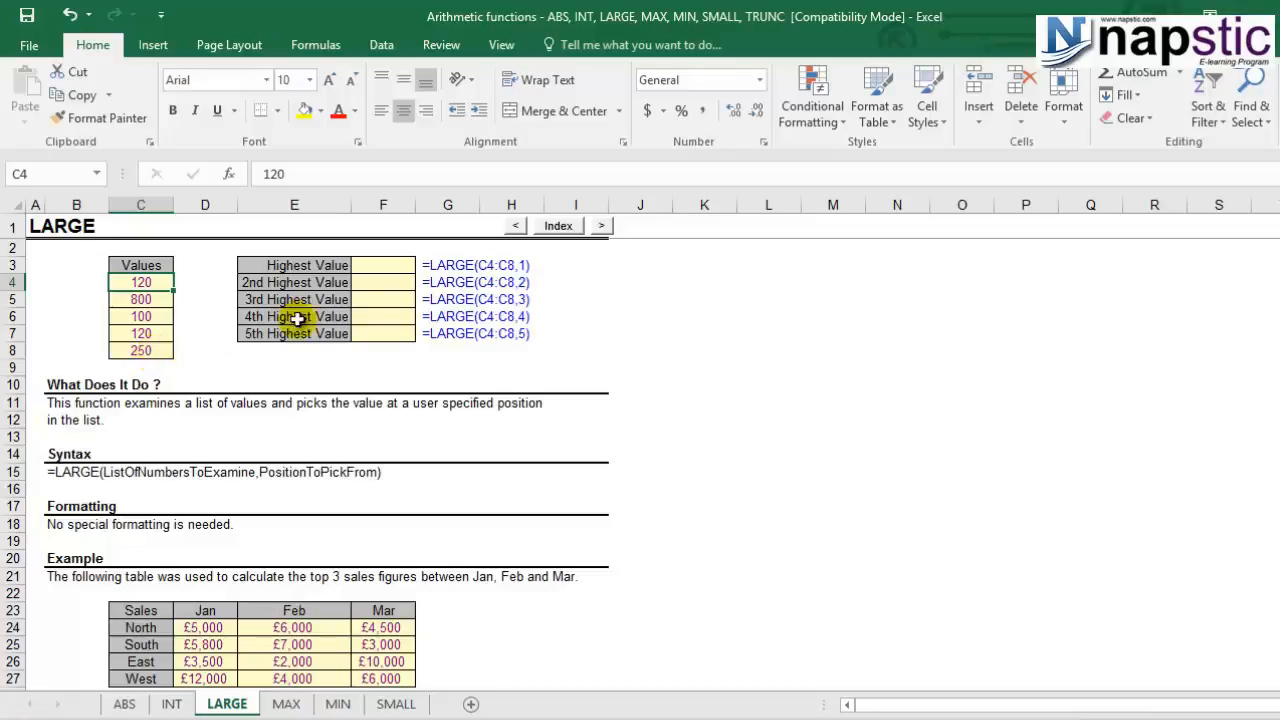
- Enter the formula =LARGE(C4:C8,1) in the Highest Value cell, F3
left_click(377, 268)
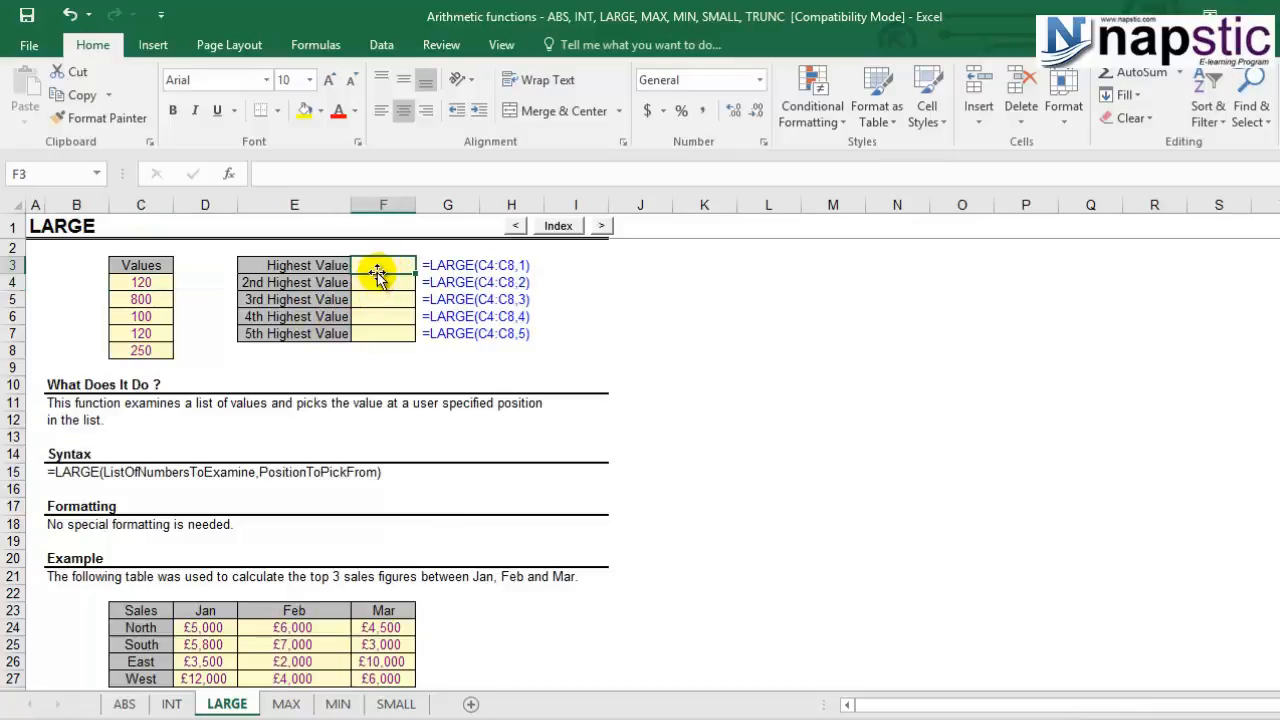
type("=la")
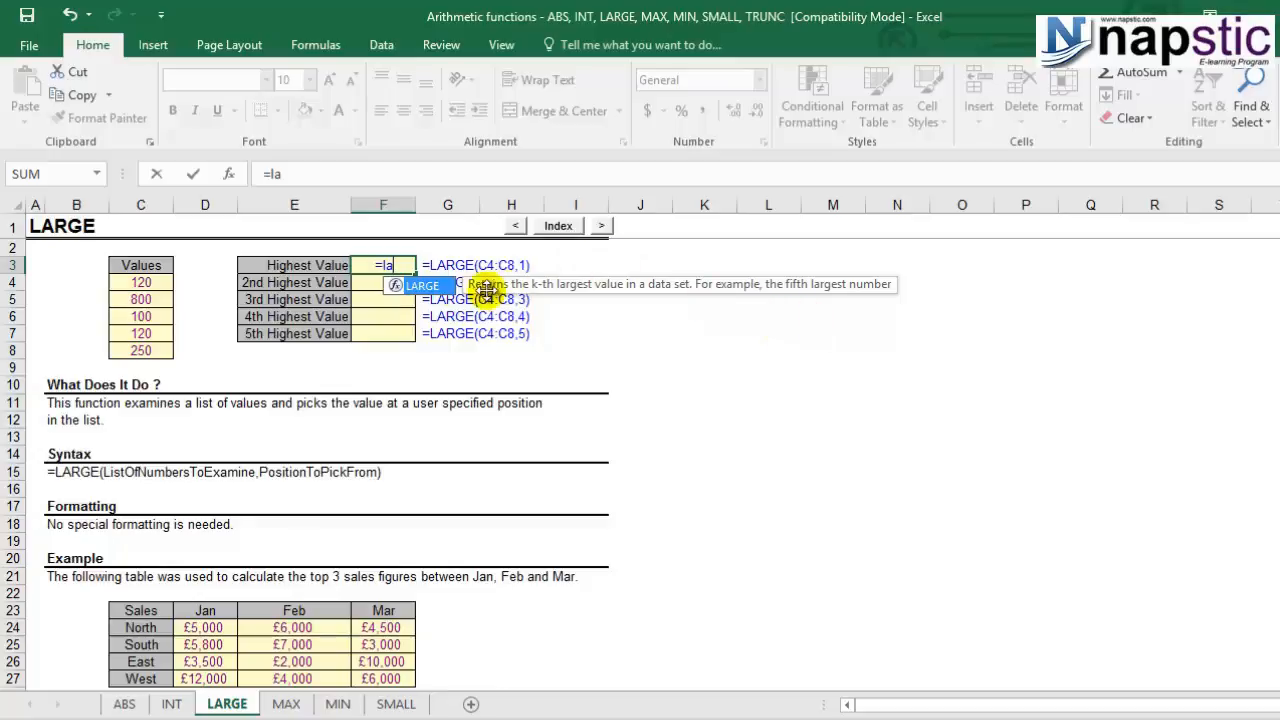
double_click(422, 286)
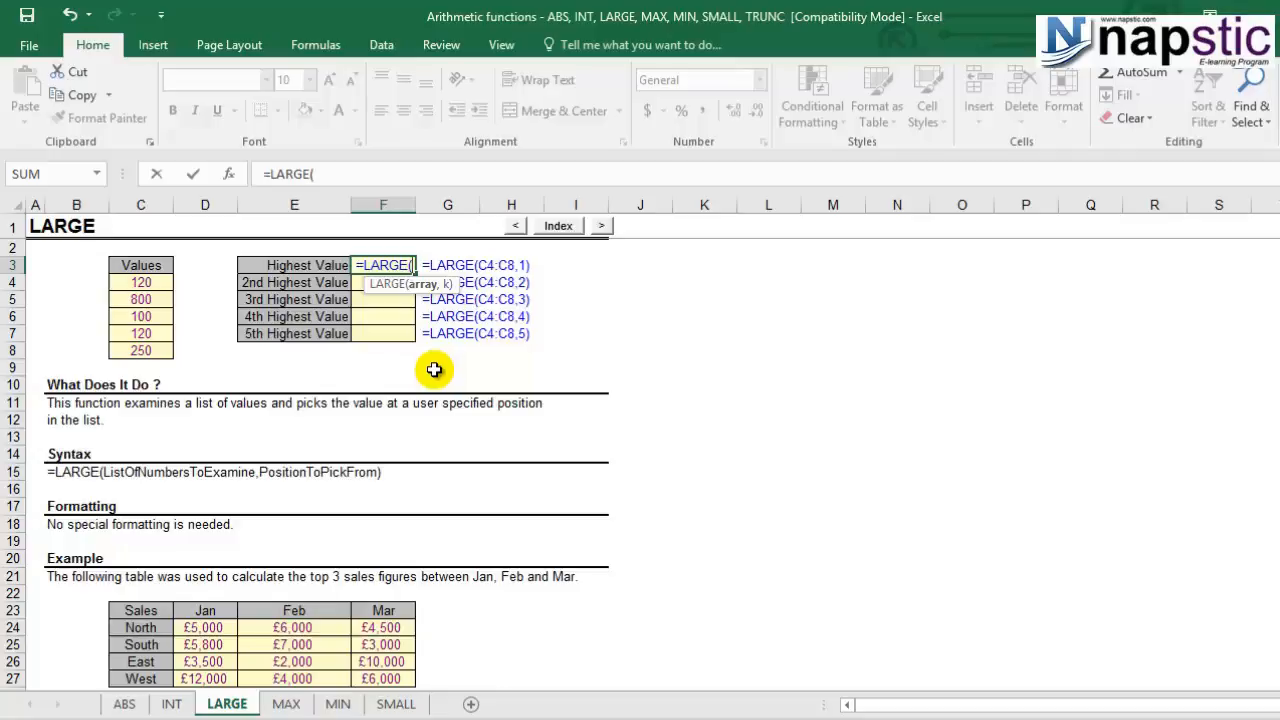
left_click_drag(141, 282, 135, 355)
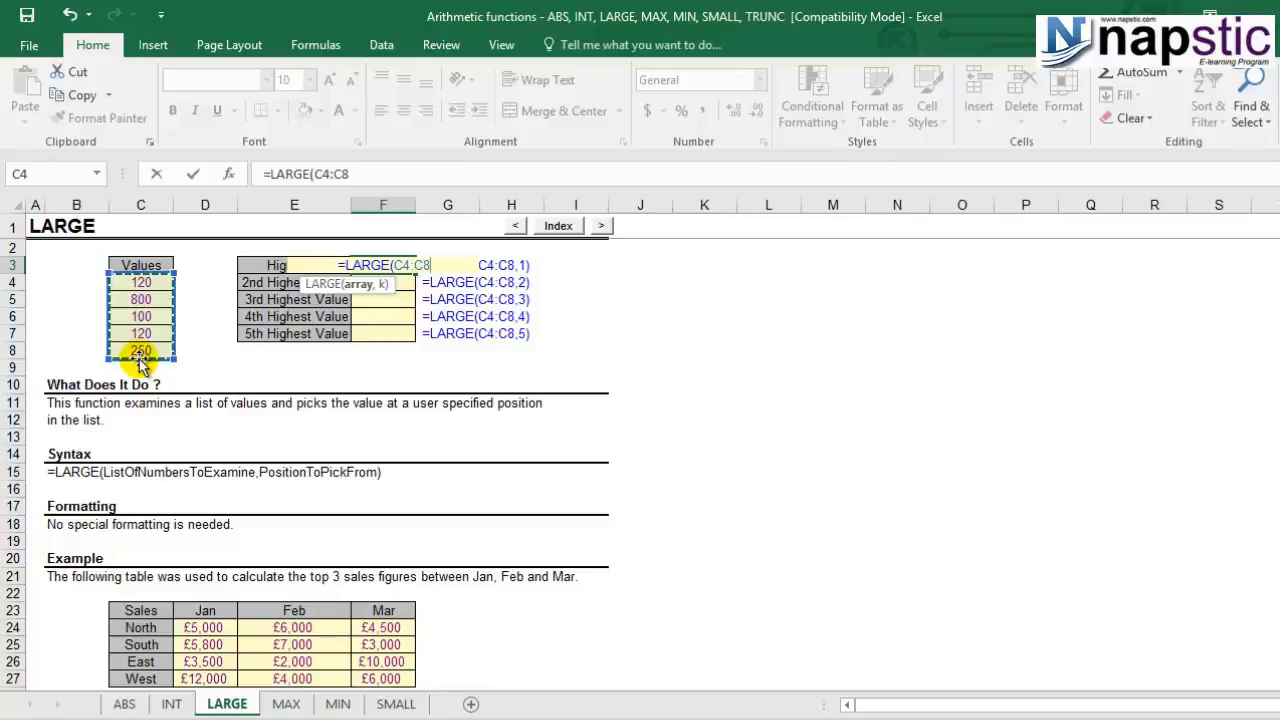
type(",")
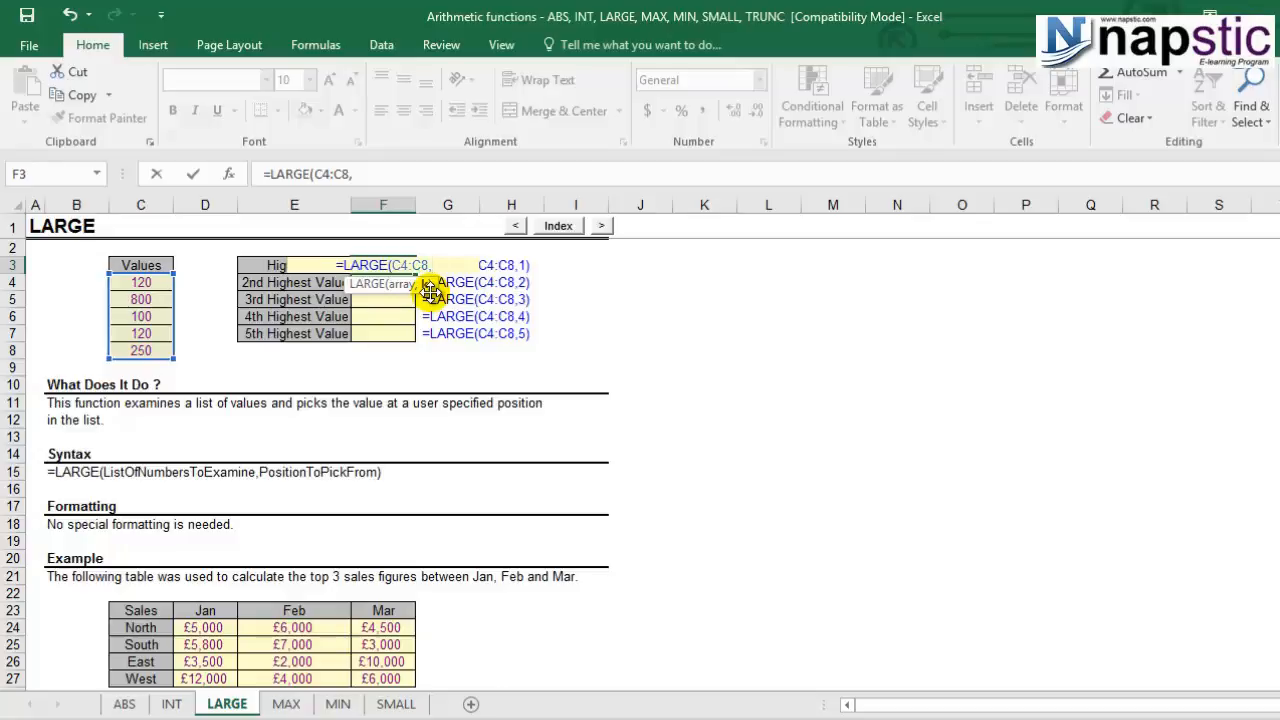
type("1")
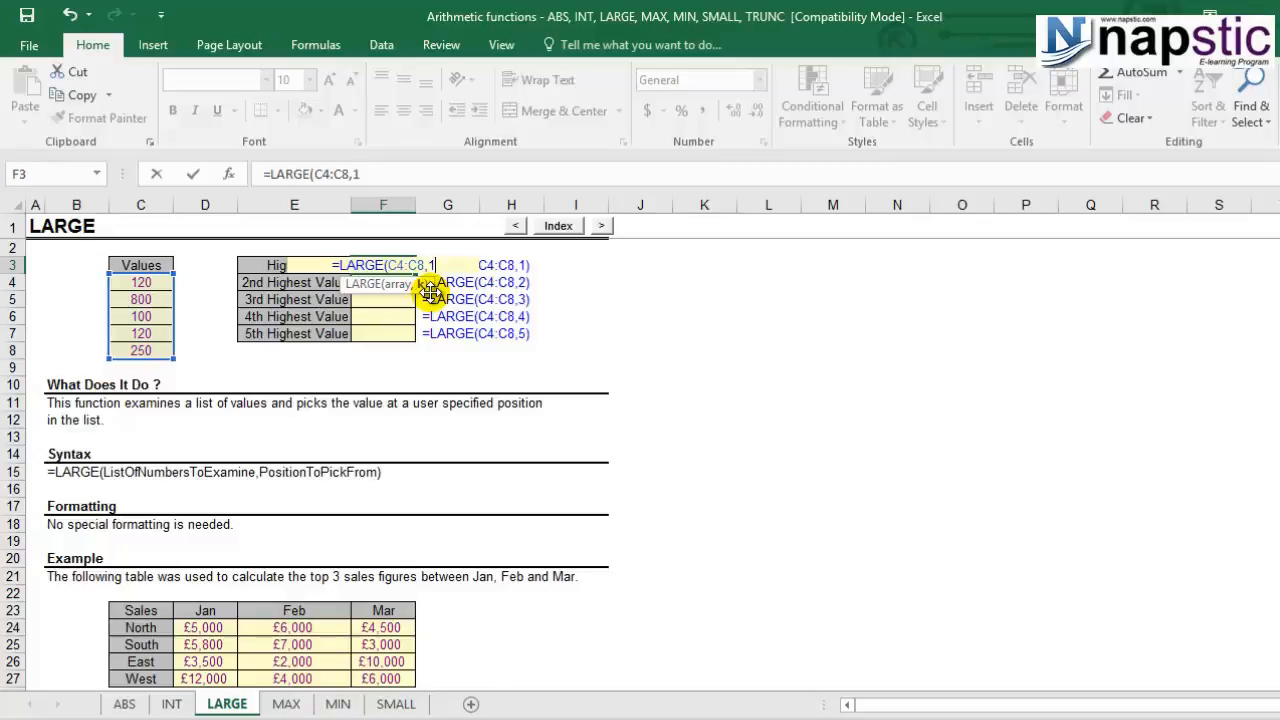
type(")")
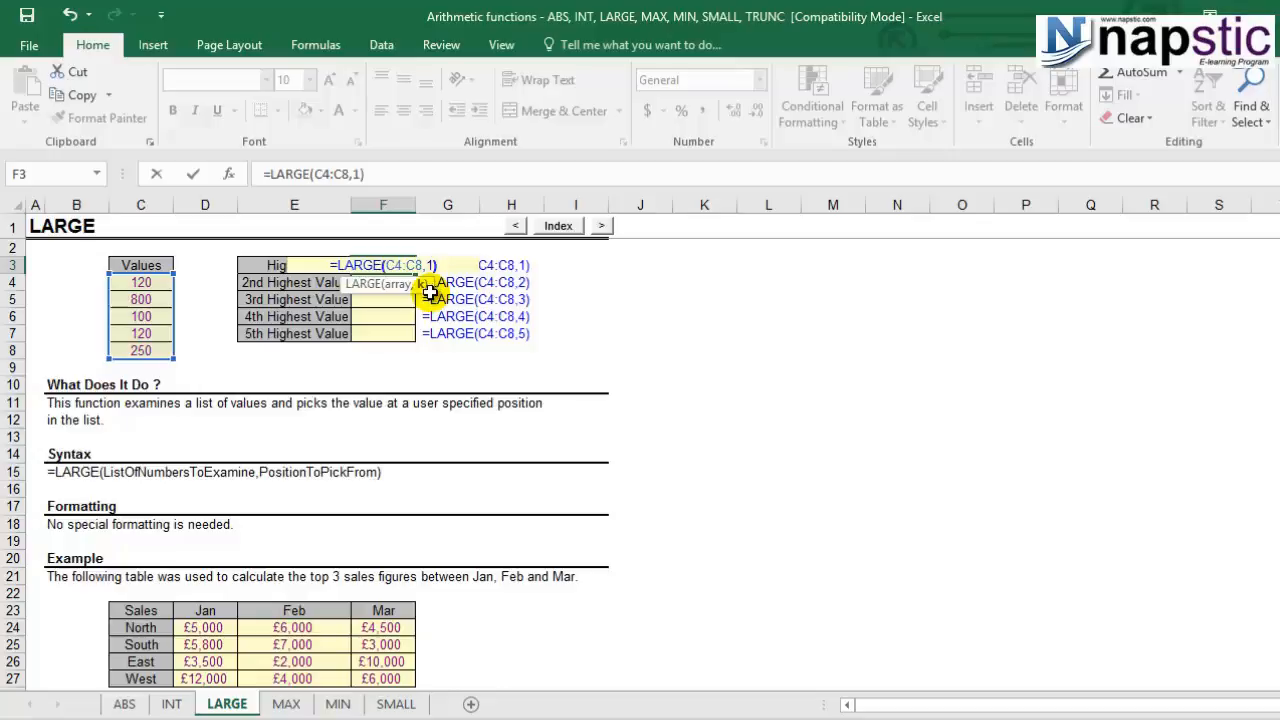
key("Return")
- Copy the LARGE formula from F3 into the 2nd to 5th Highest Value cells, F4:F7
left_click(381, 262)
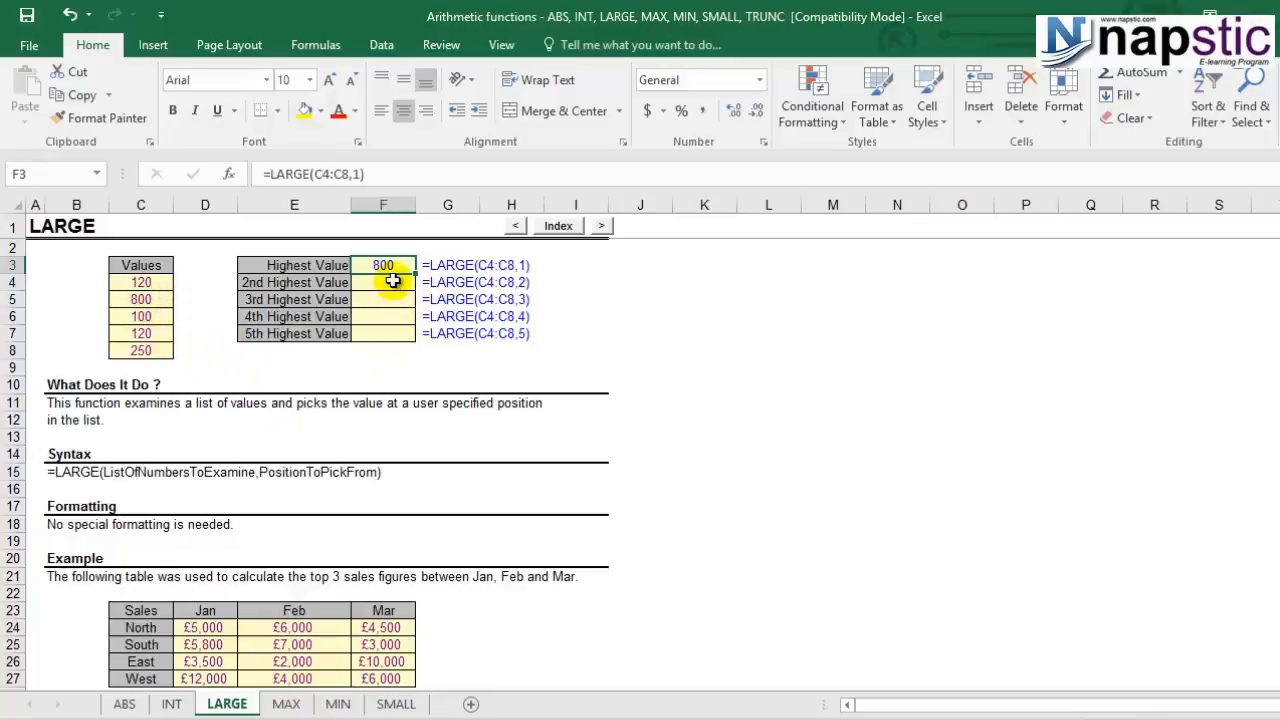
key("ctrl+c")
left_click_drag(392, 282, 393, 333)
key("ctrl+v")
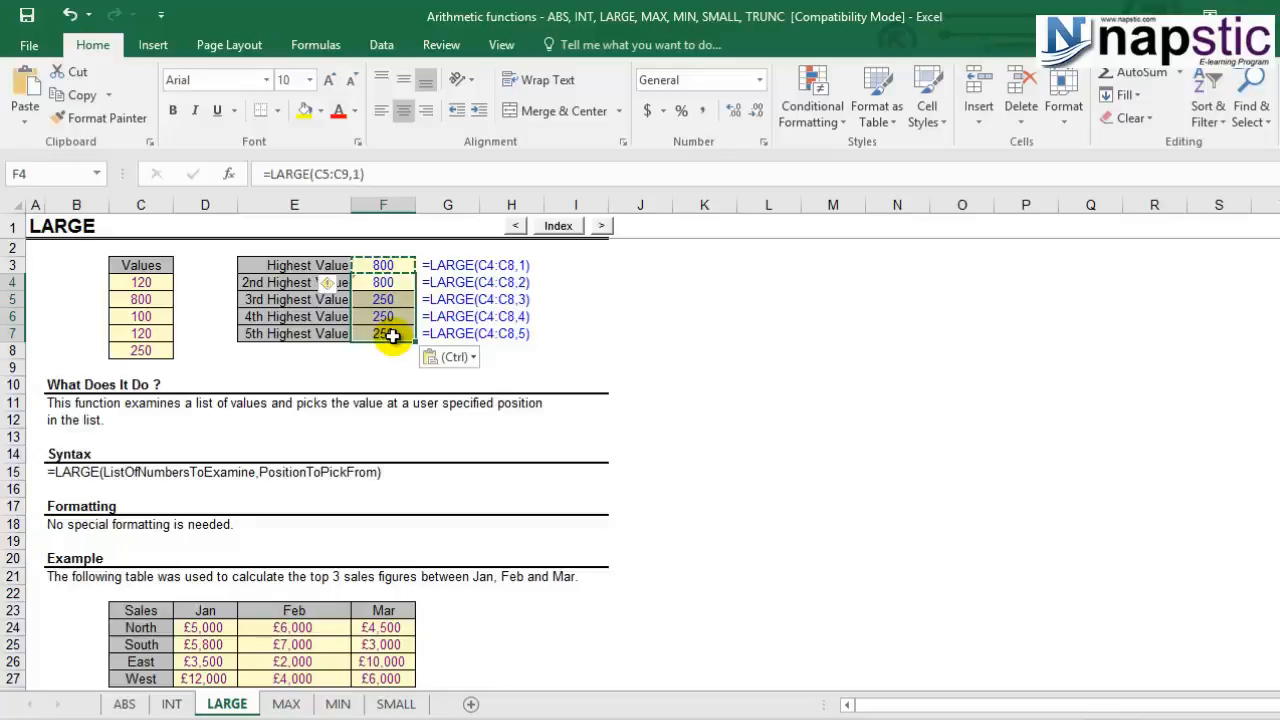
key("Escape")
- Inspect the ranges referenced by the copied LARGE formulas in F4 and F7
key("F2")
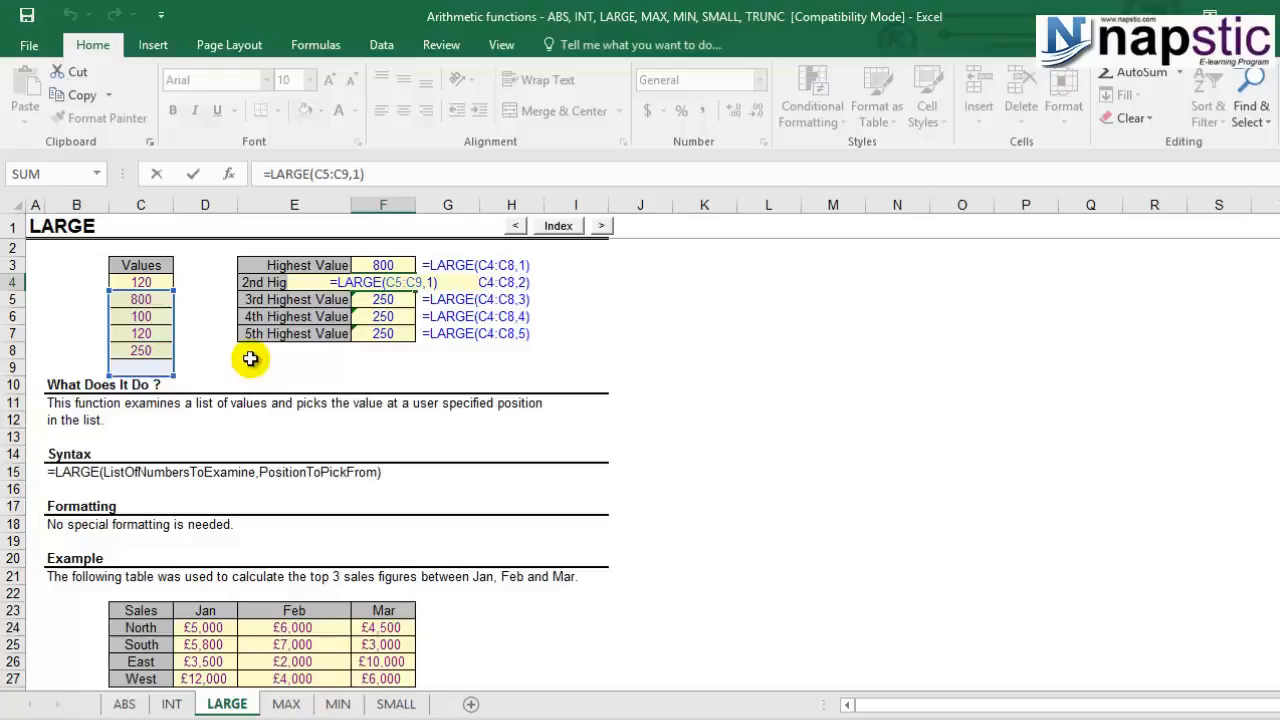
key("Escape")
left_click(380, 333)
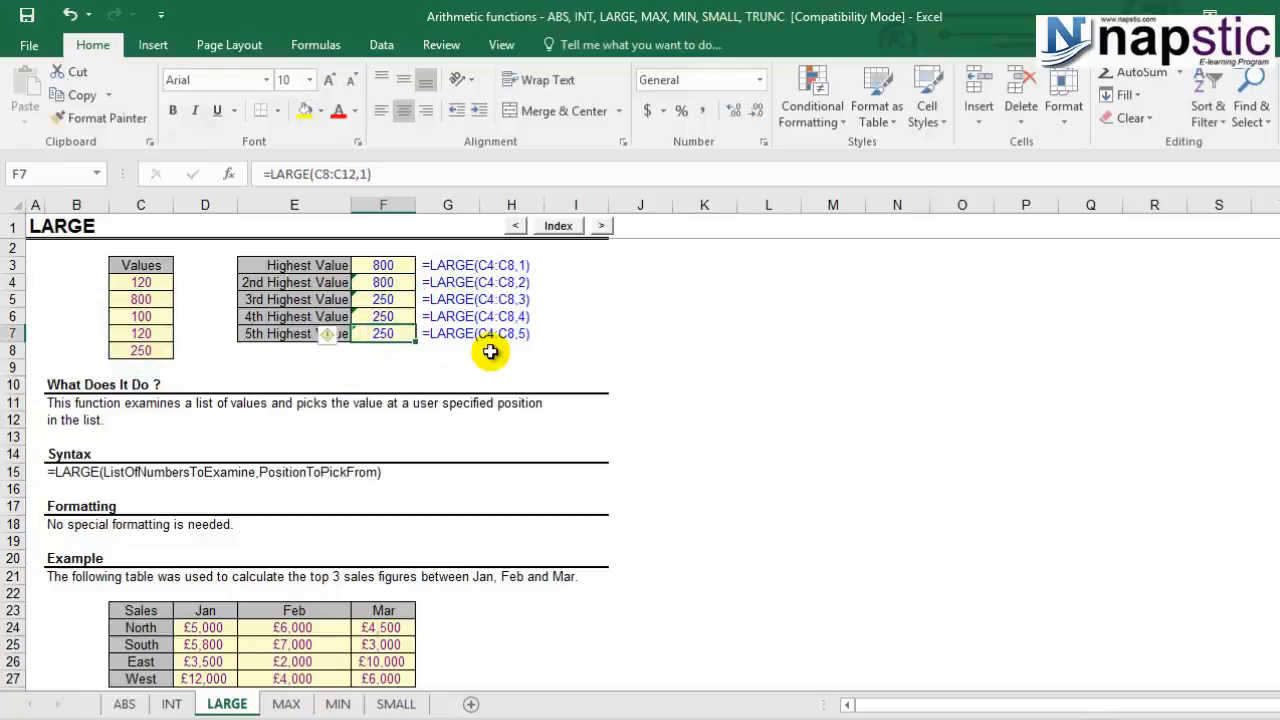
double_click(382, 333)
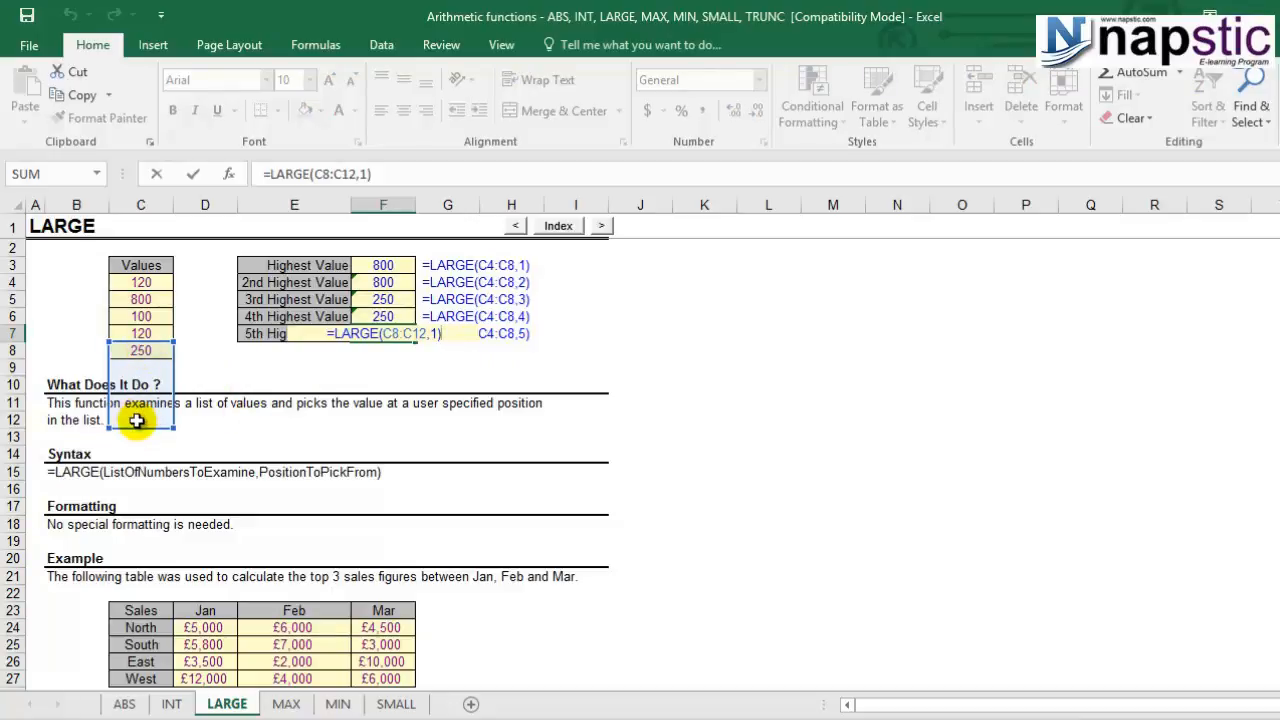
key("Escape")
- Make the range in F3's formula absolute so it reads =LARGE($C$4:$C$8,1)
left_click(385, 265)
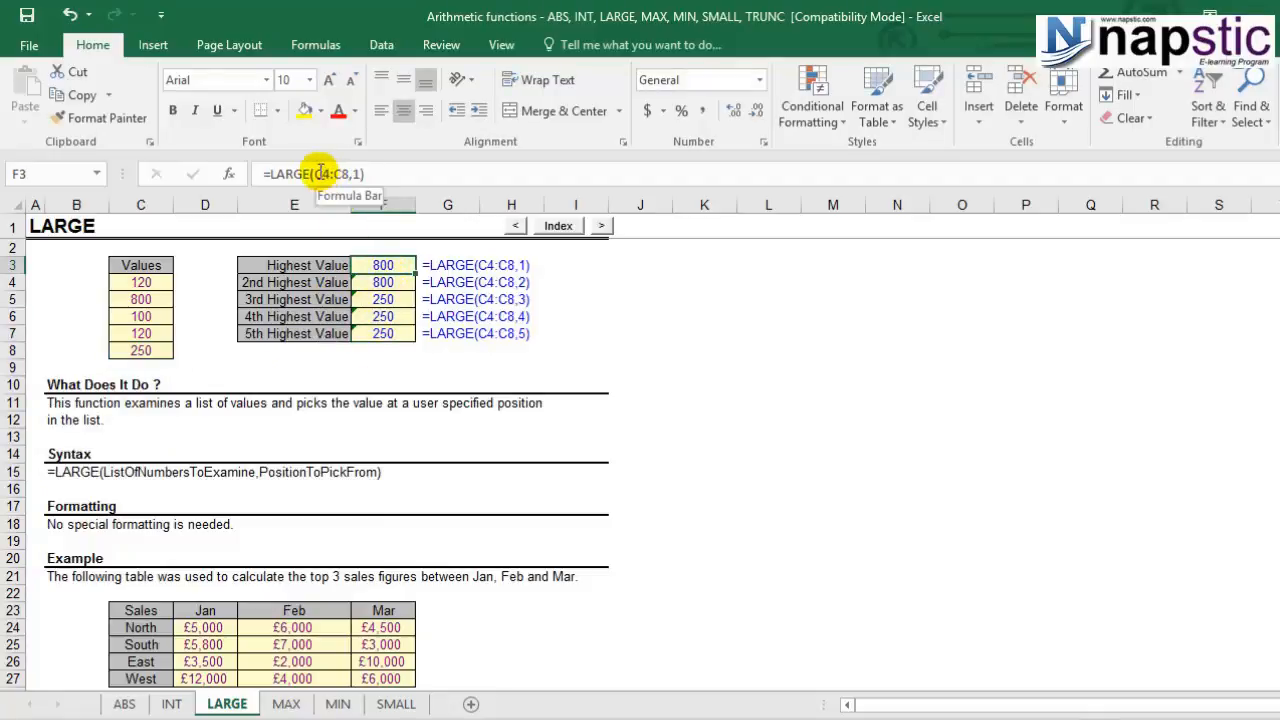
left_click(314, 174)
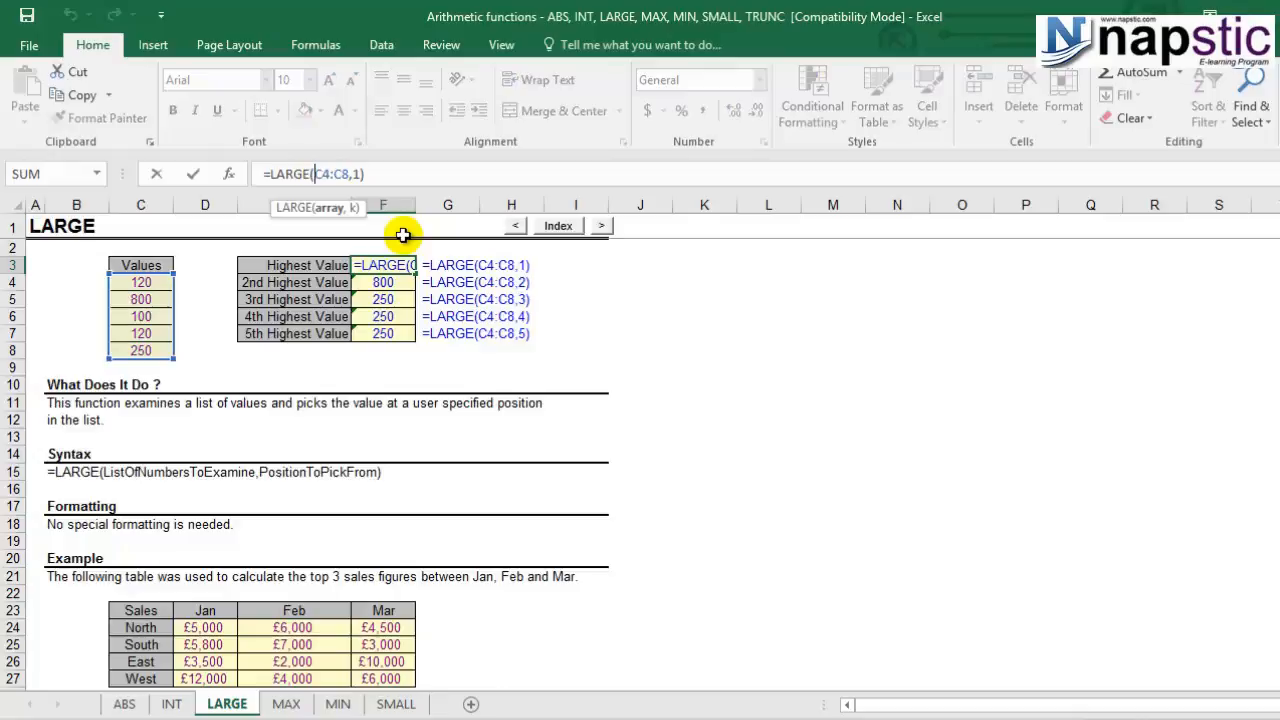
key("F4")
left_click(350, 174)
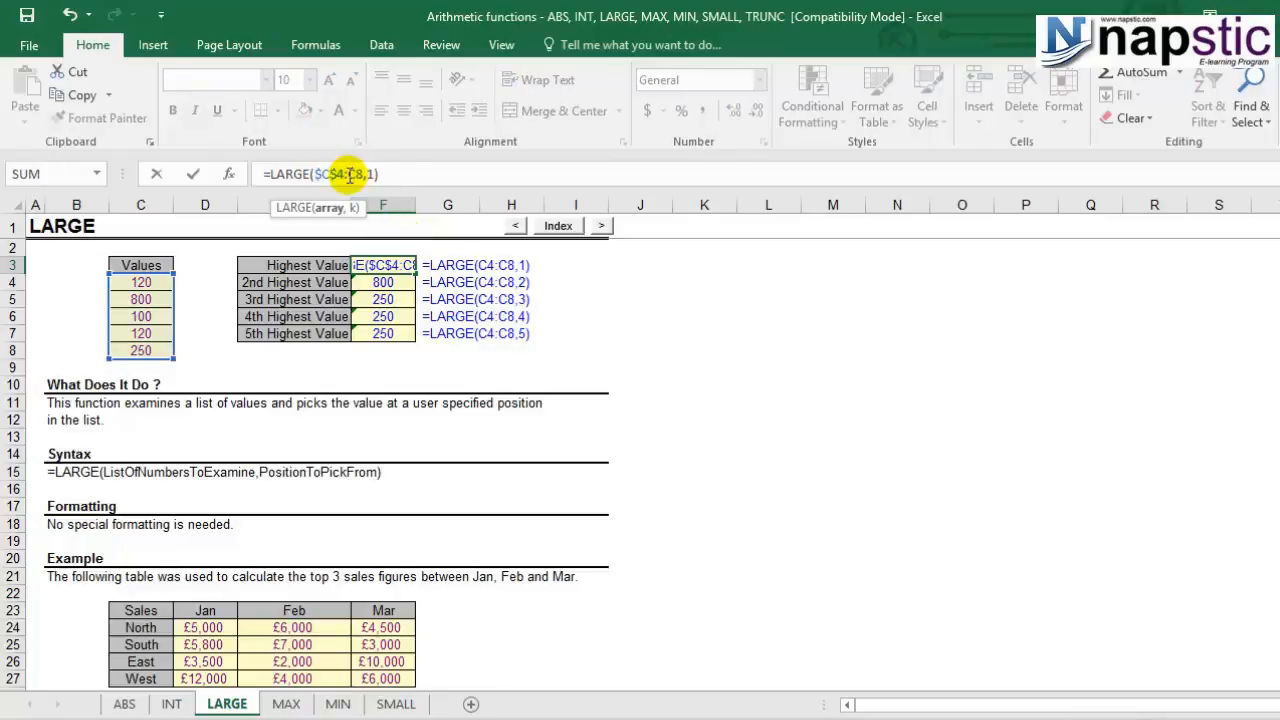
key("F4")
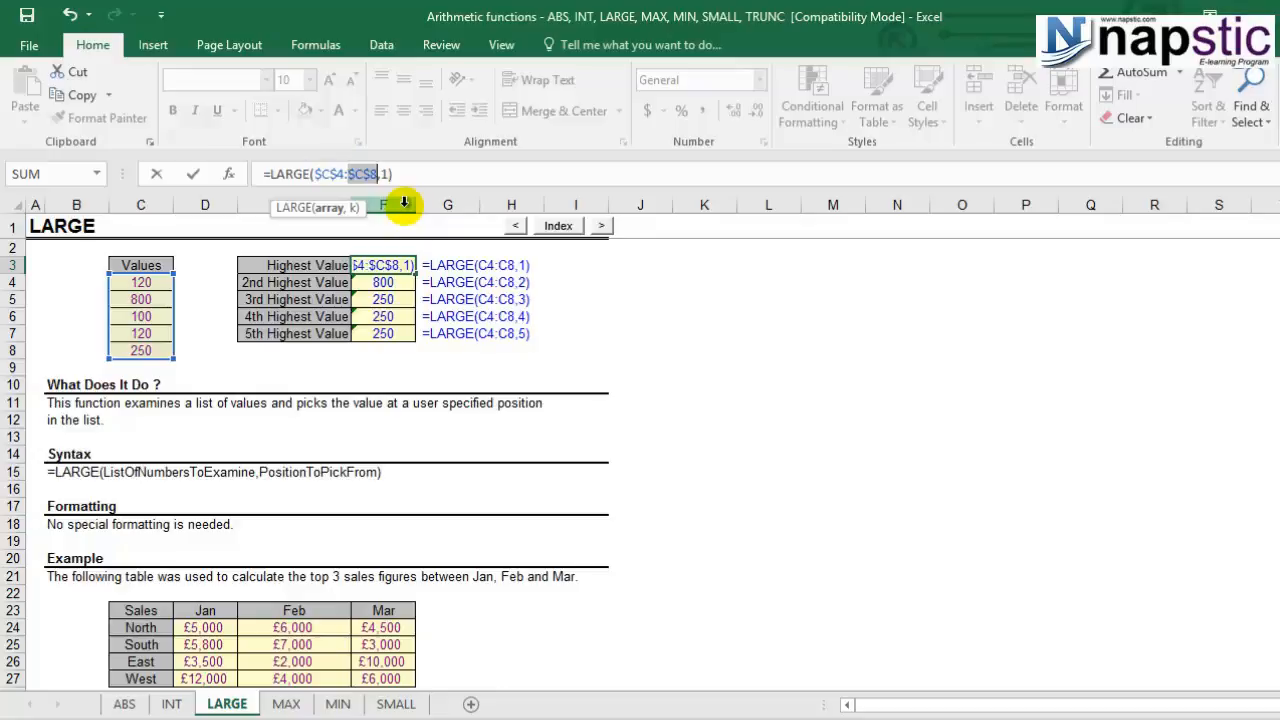
key("Return")
- Copy the formula with the absolute range from F3 into F4:F7
left_click(375, 262)
key("ctrl+c")
left_click_drag(388, 283, 390, 334)
key("ctrl+v")
key("Escape")
left_click(387, 263)
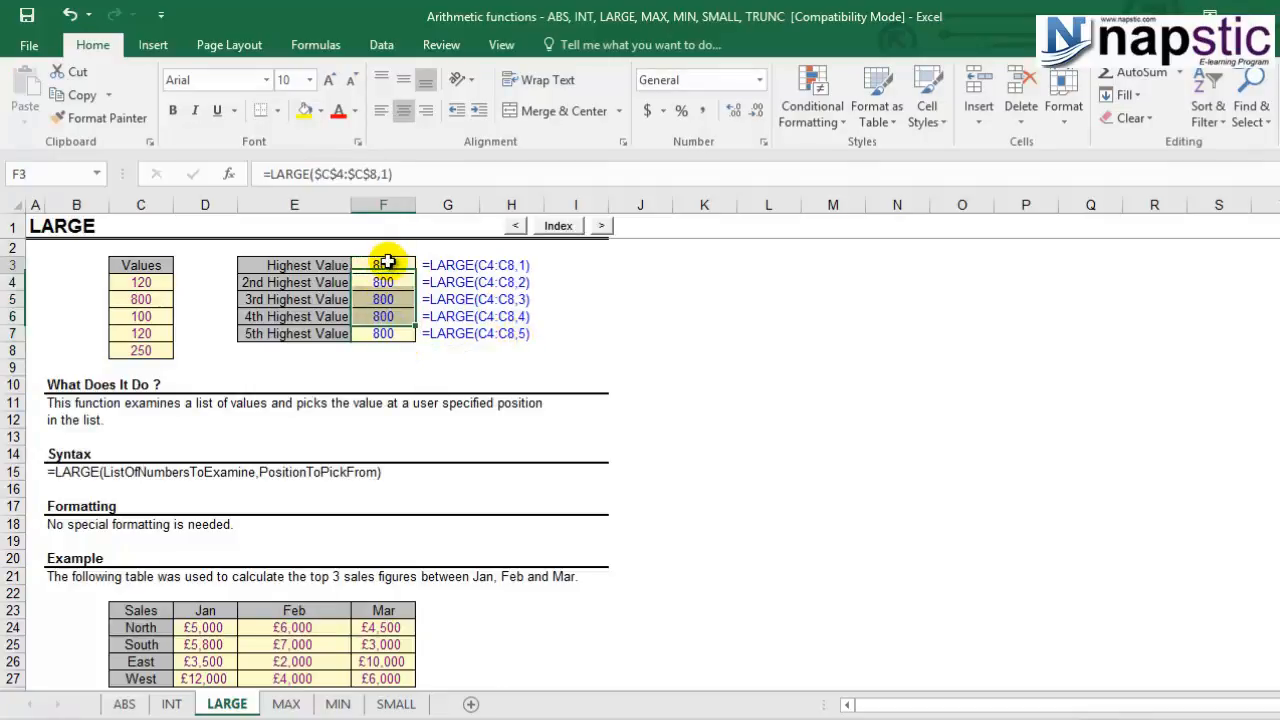
- Check the 2nd Highest Value formula in F4 and change its position argument to 2
left_click(390, 281)
double_click(392, 282)
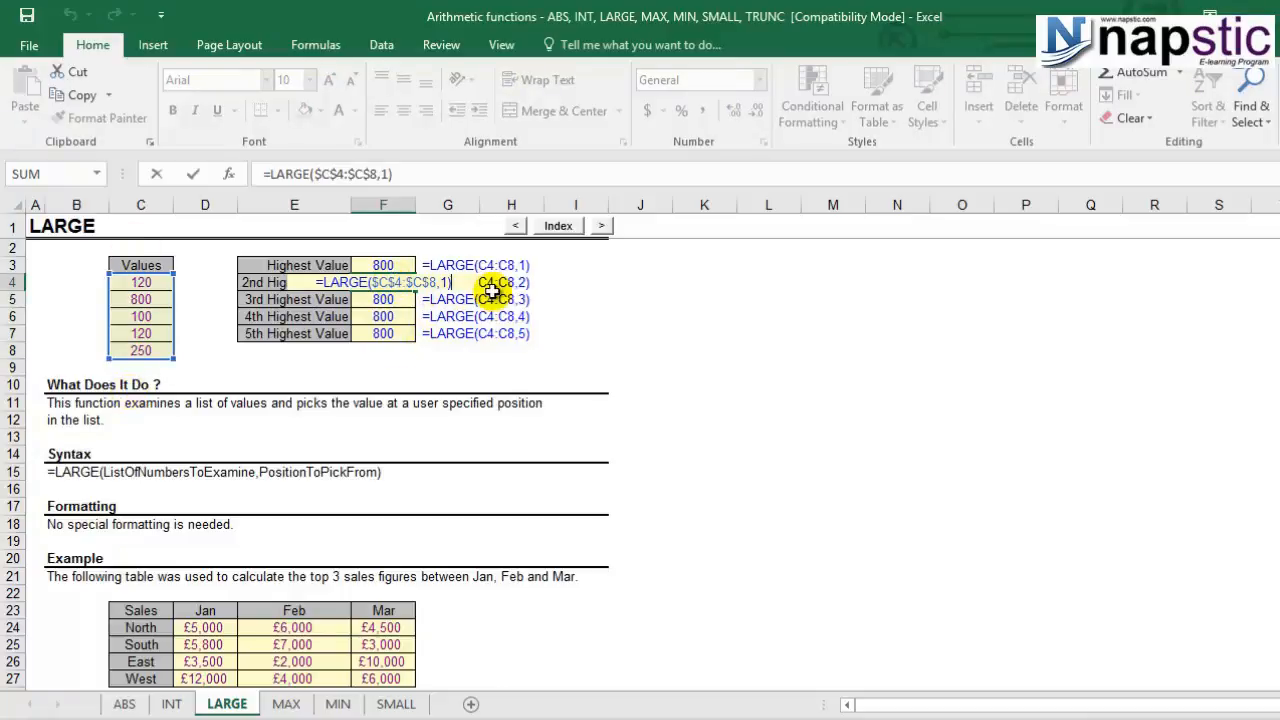
key("Escape")
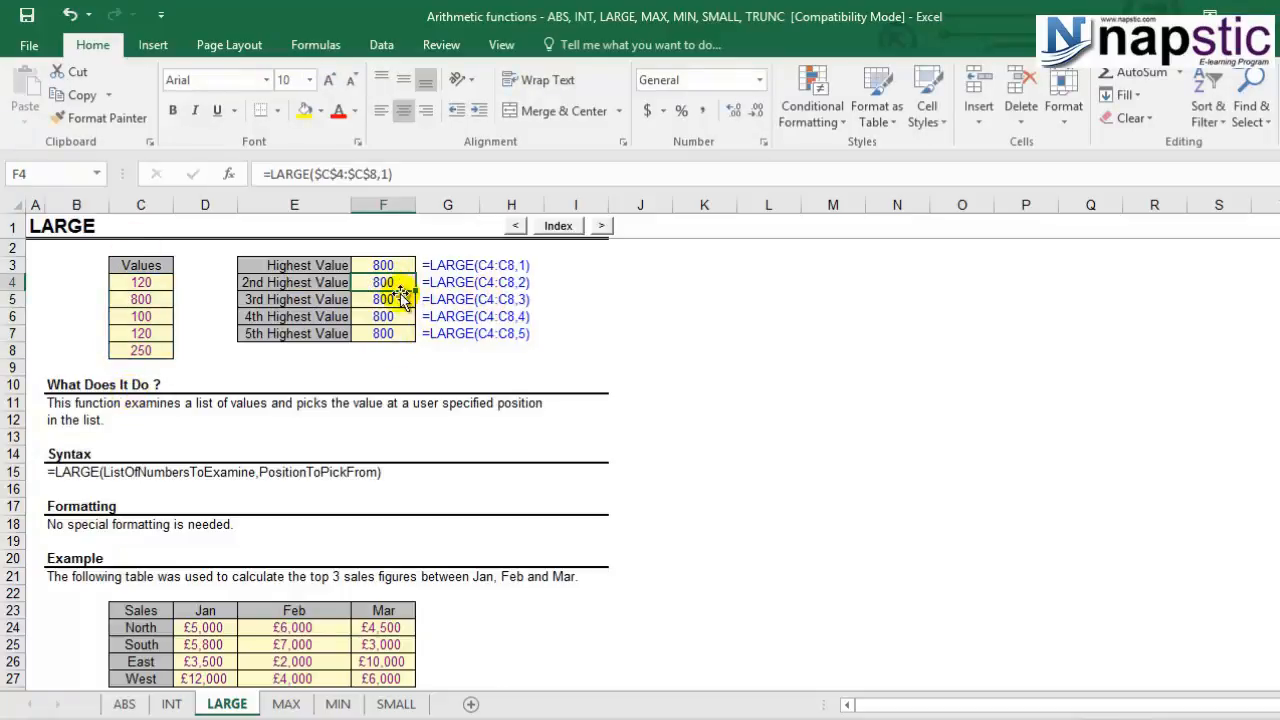
left_click(389, 172)
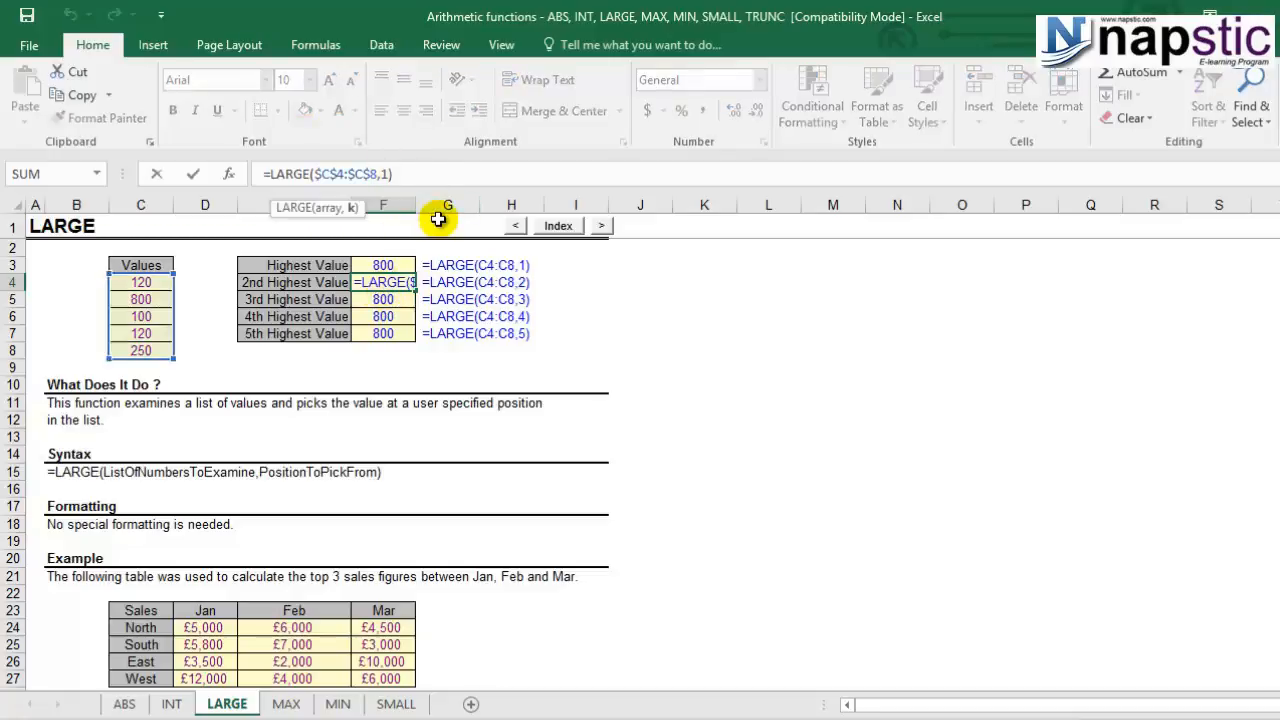
key("BackSpace")
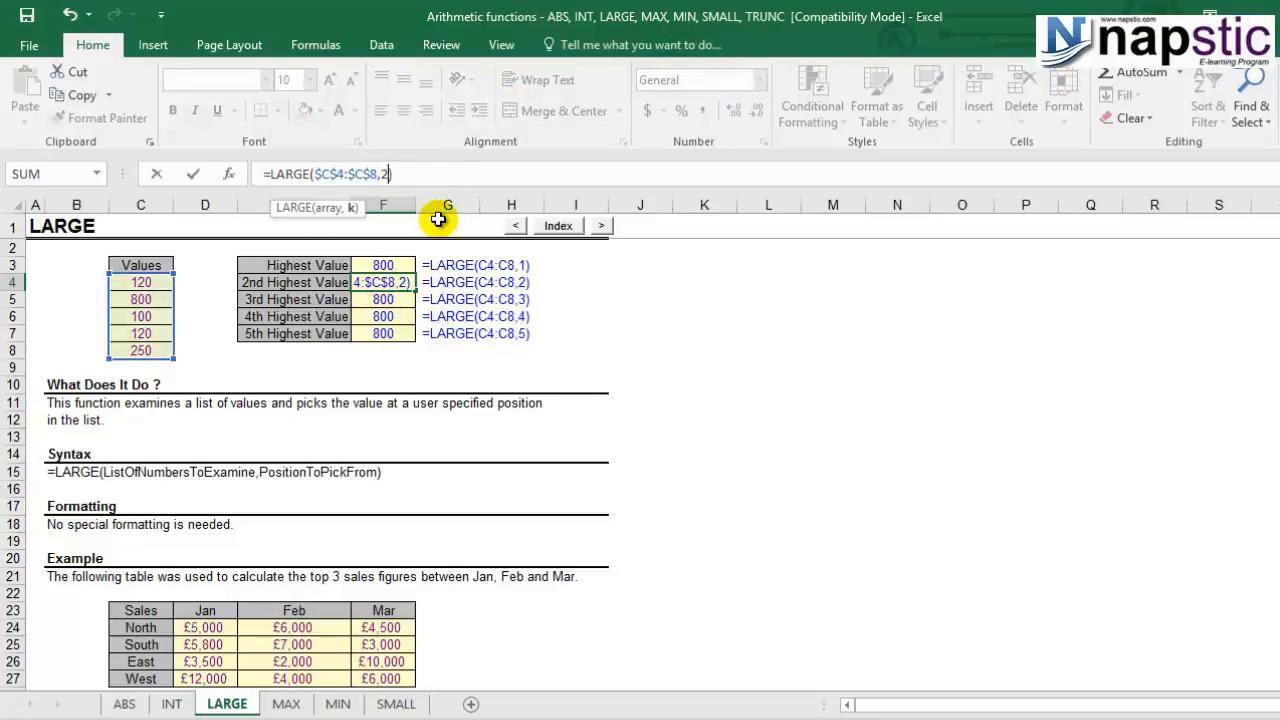
type("2")
key("Return")
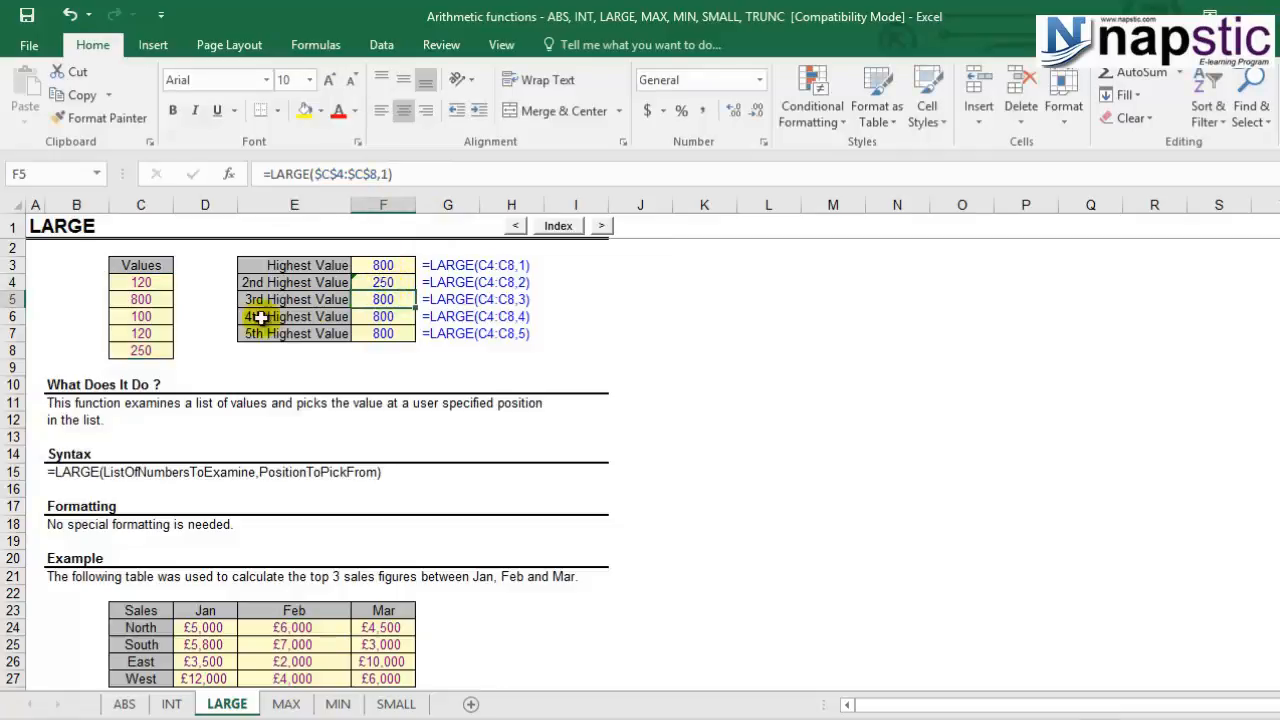
- Set the position argument of the LARGE formulas to 3 in F5 and 4 in F6
left_click(389, 174)
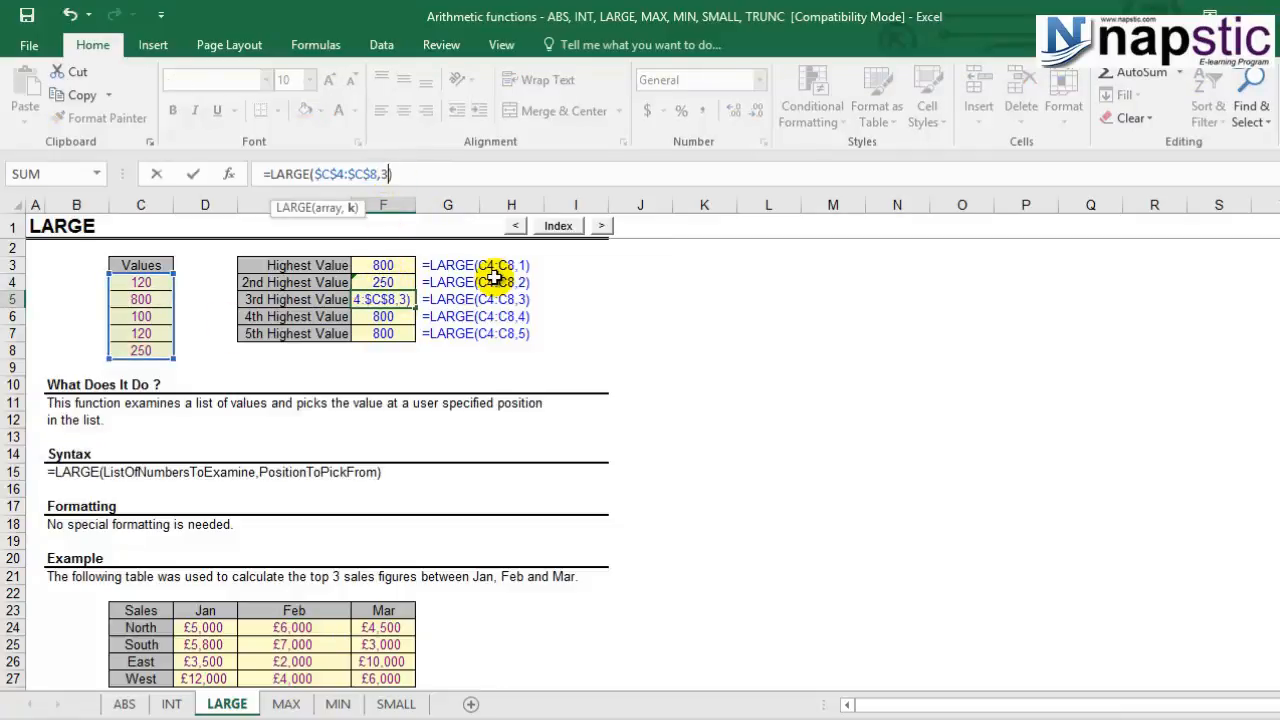
left_click(445, 335)
left_click(390, 318)
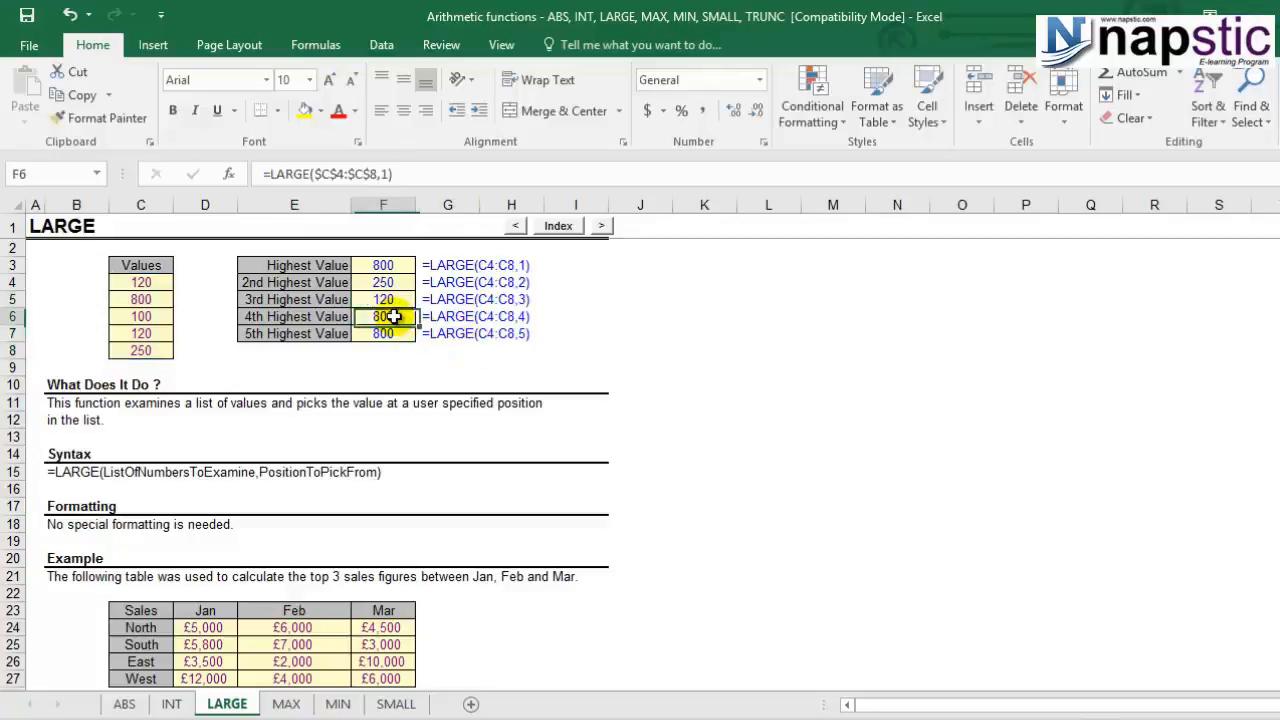
left_click(389, 173)
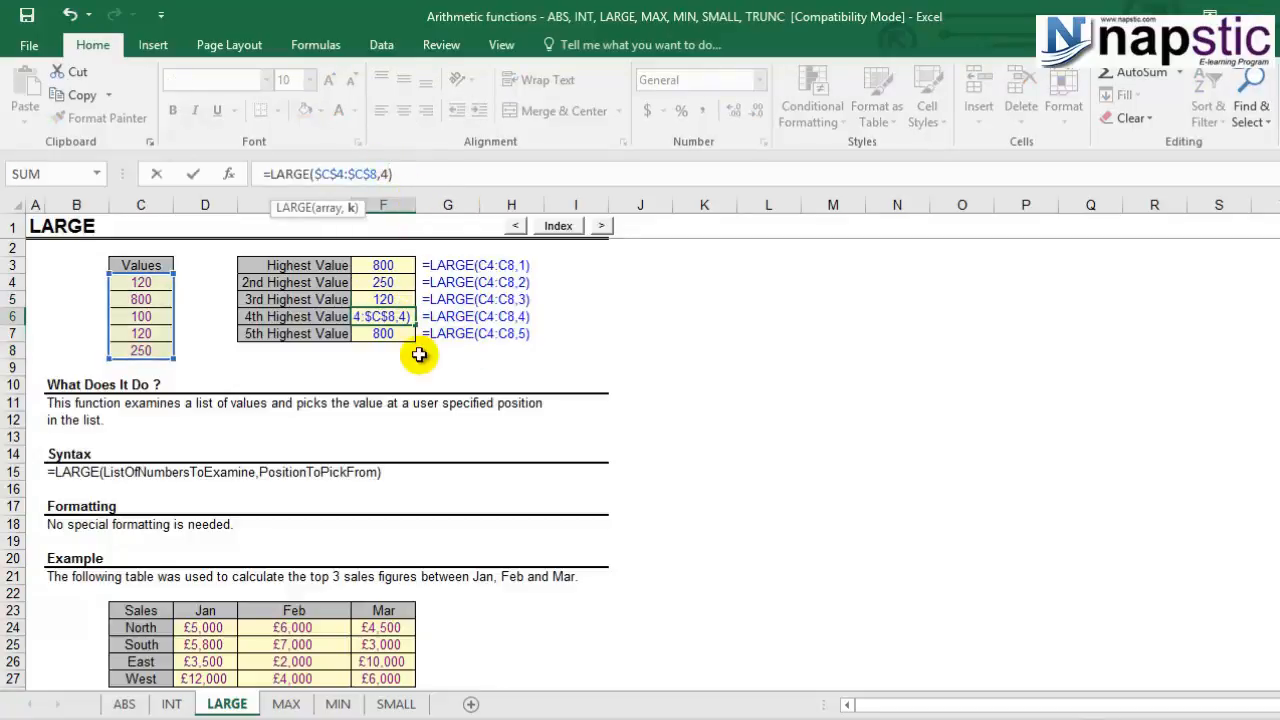
left_click(424, 352)
- Change the 5th Highest Value formula in F7 to =LARGE($C$4:$C$8,5)
left_click(387, 343)
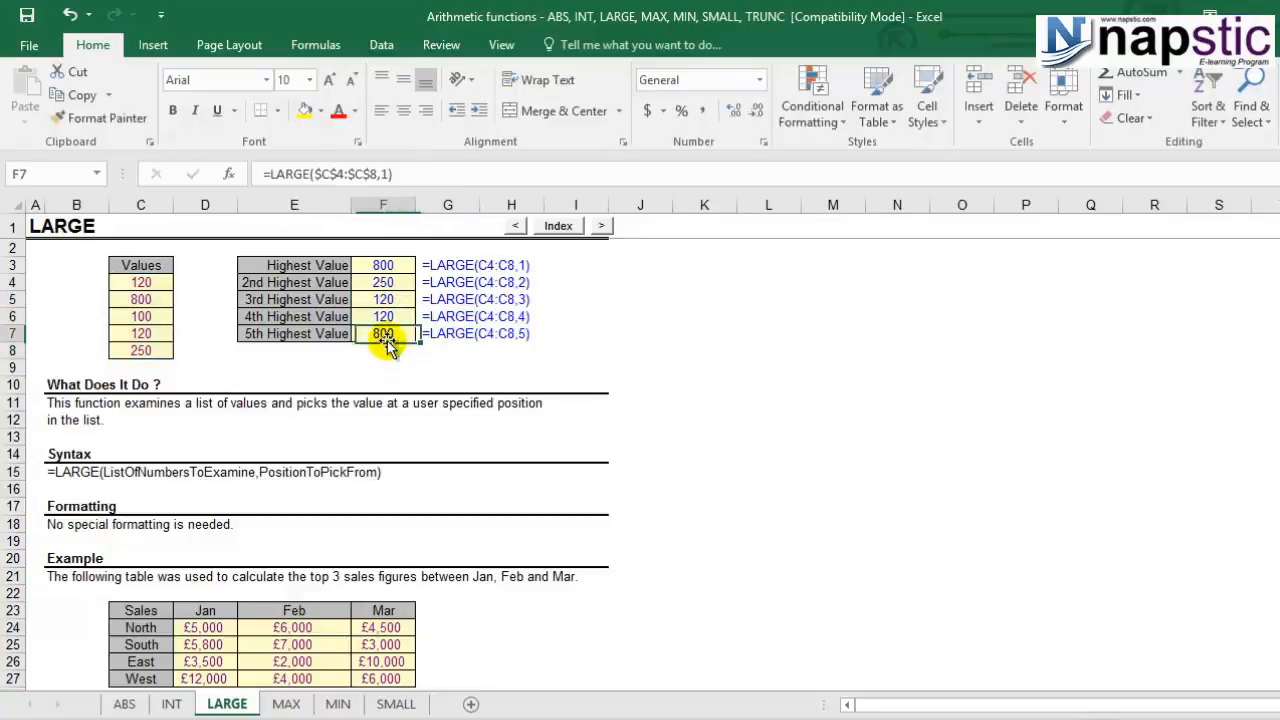
left_click(389, 174)
key("BackSpace")
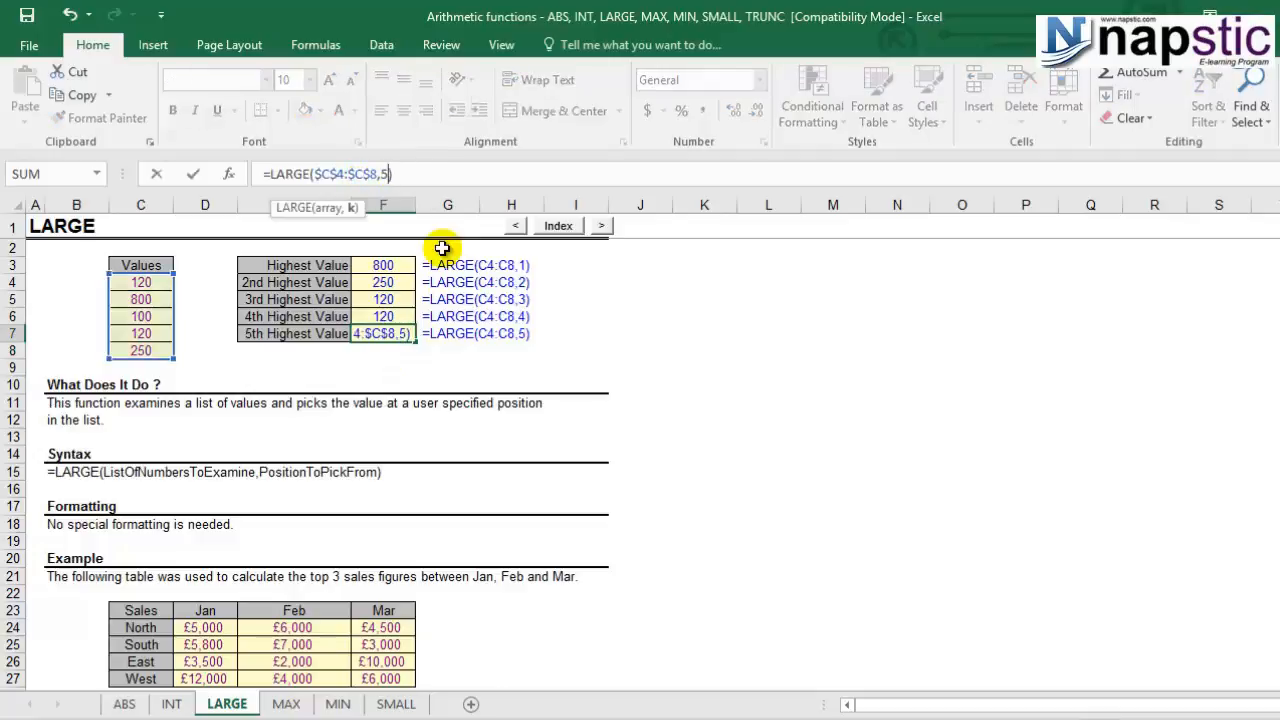
left_click(452, 360)
left_click(397, 334)
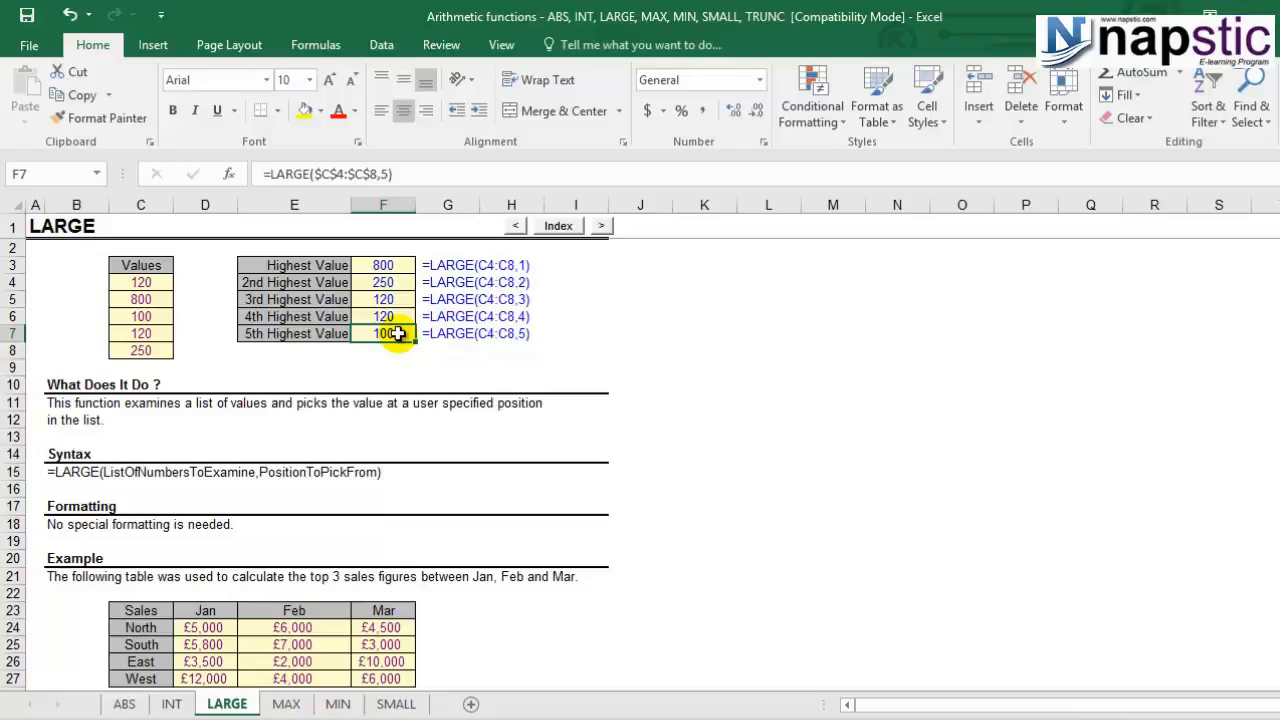
- Open the MAX sheet and select the numbers in the Values row, C4:G4, for review
left_click(292, 704)
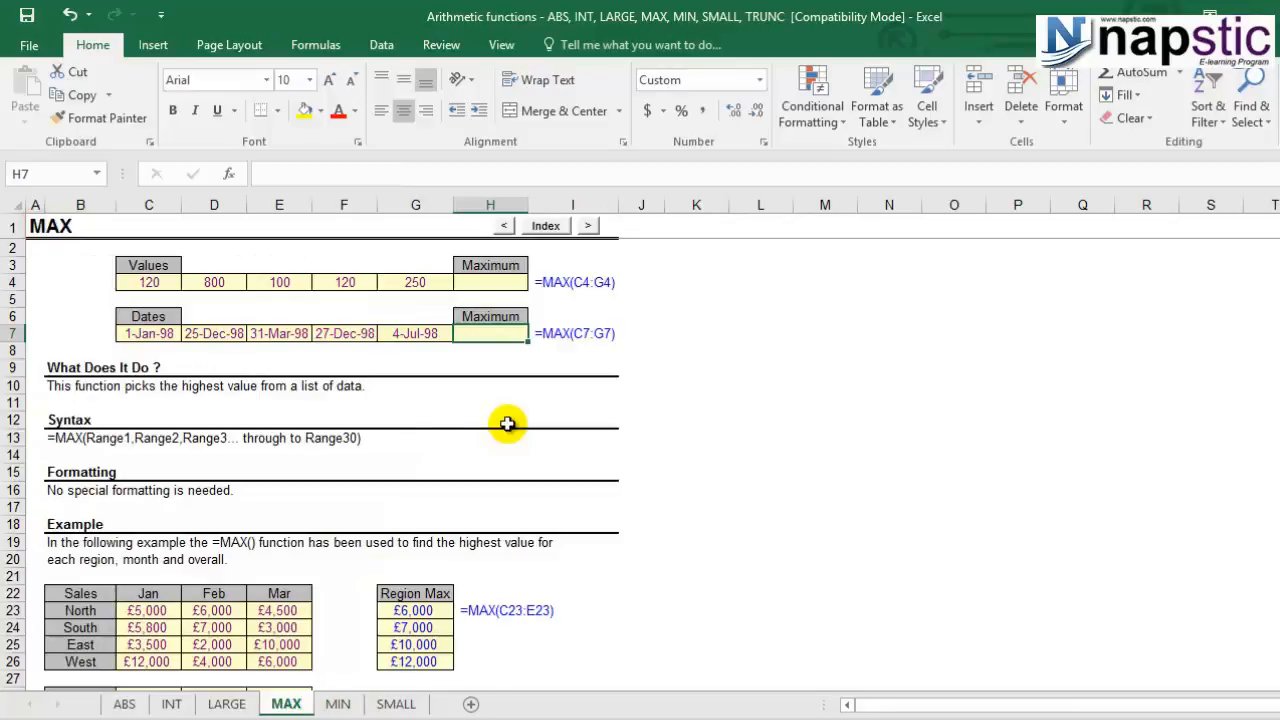
left_click(150, 285)
left_click_drag(150, 285, 400, 281)
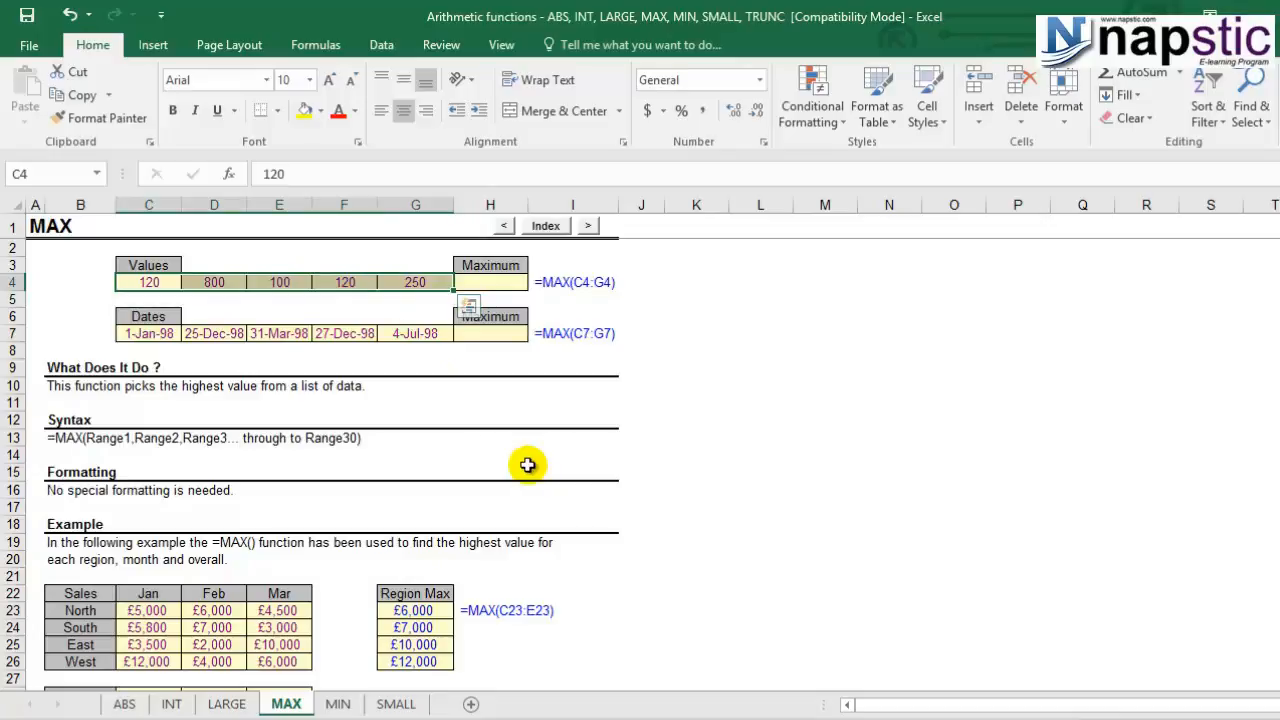
- Calculate the maximum of the Values row in H4 with =MAX(C4:G4) and check the range the formula refers to
left_click(489, 287)
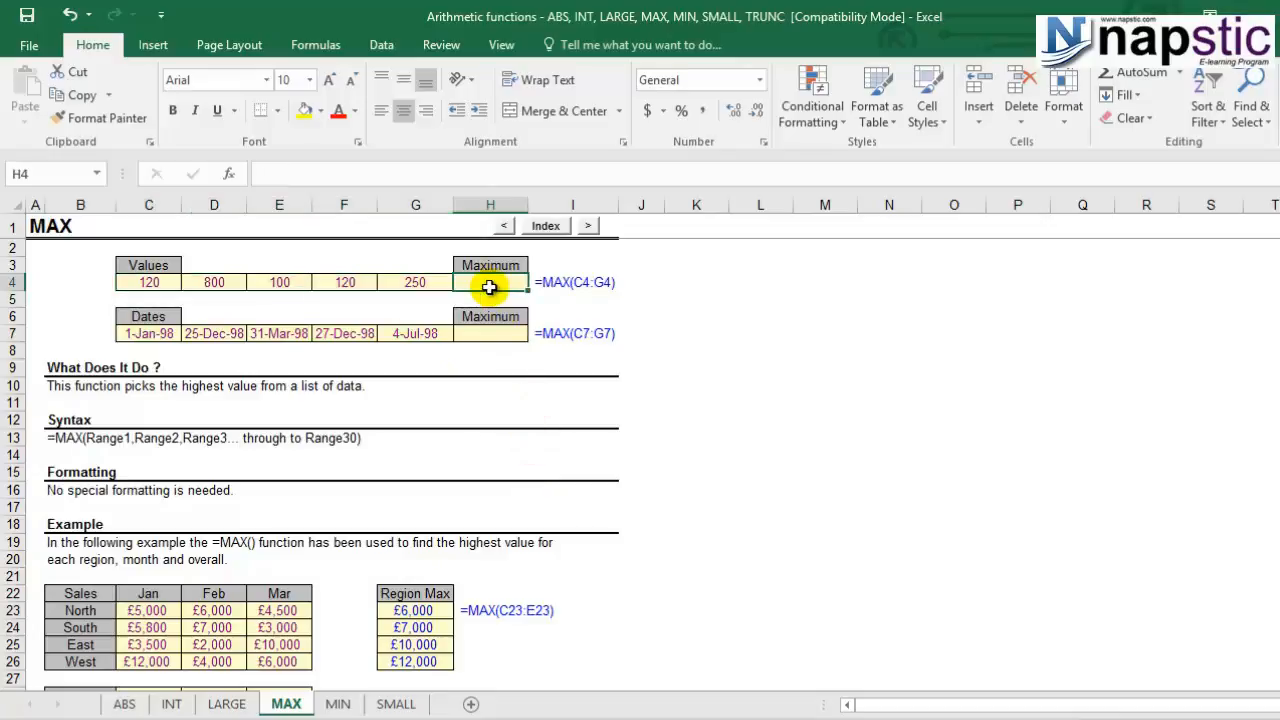
type("=max")
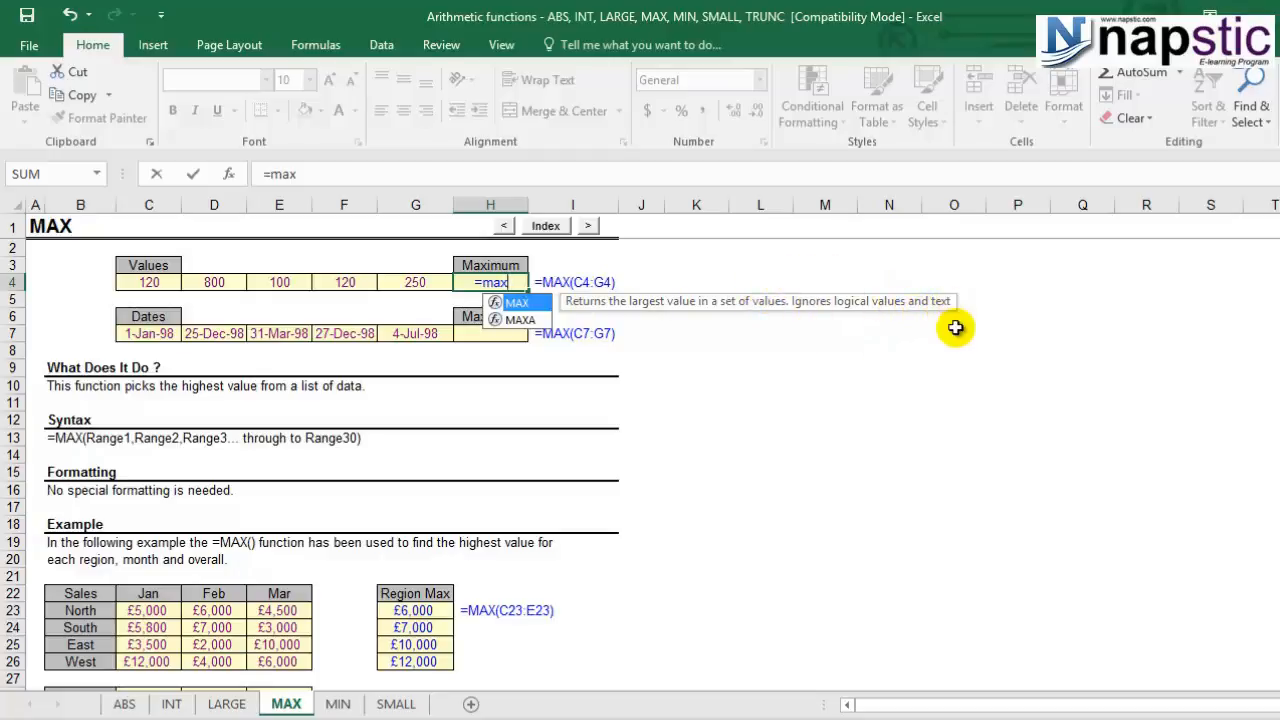
type("(")
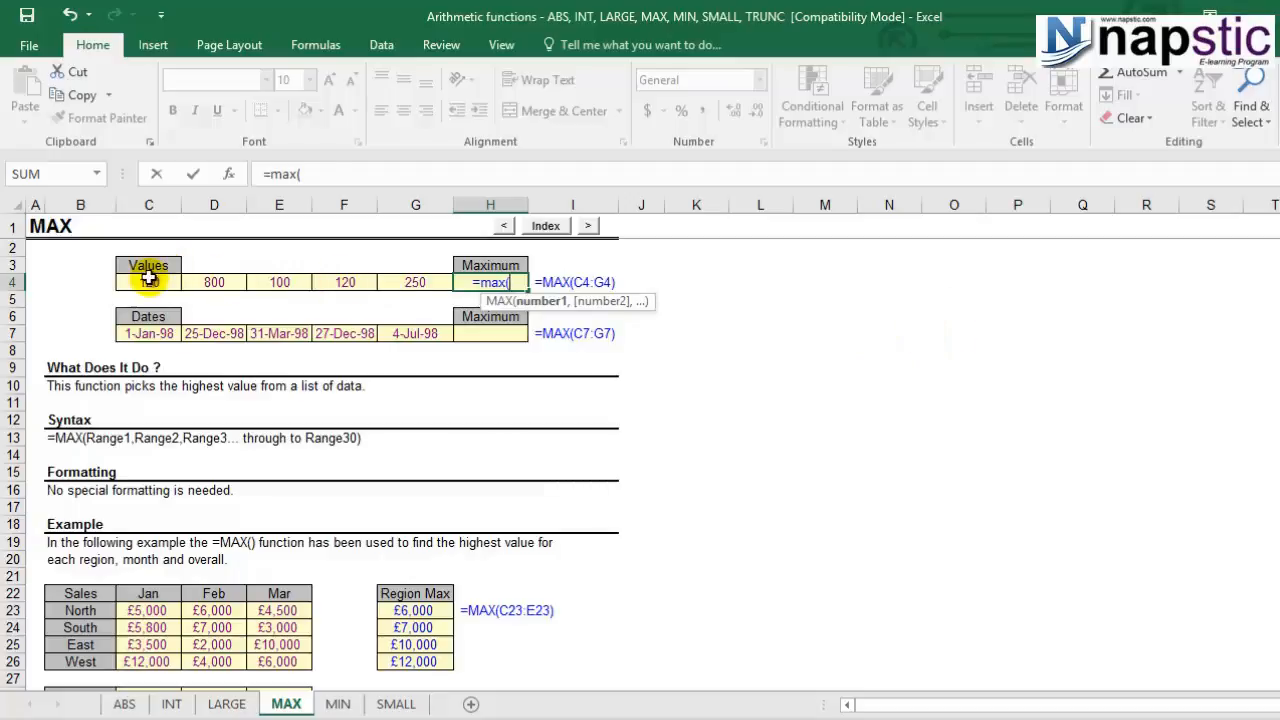
left_click_drag(146, 280, 393, 286)
key("Return")
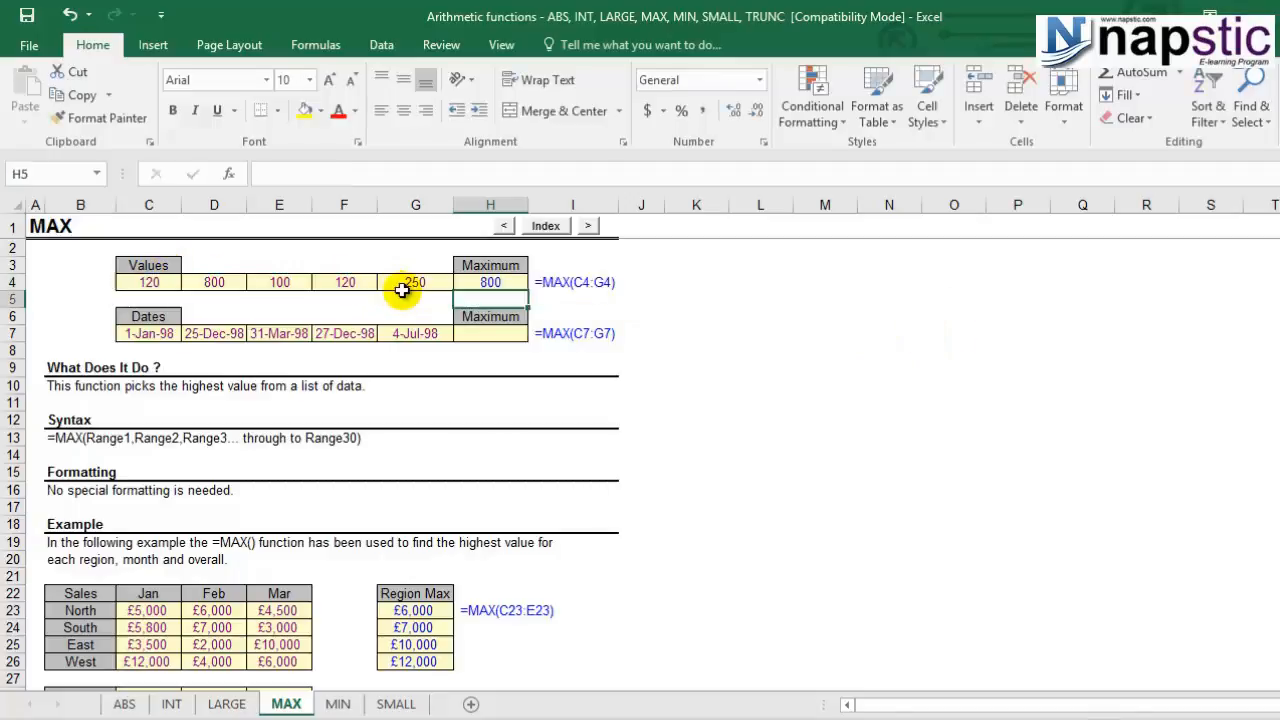
left_click(487, 281)
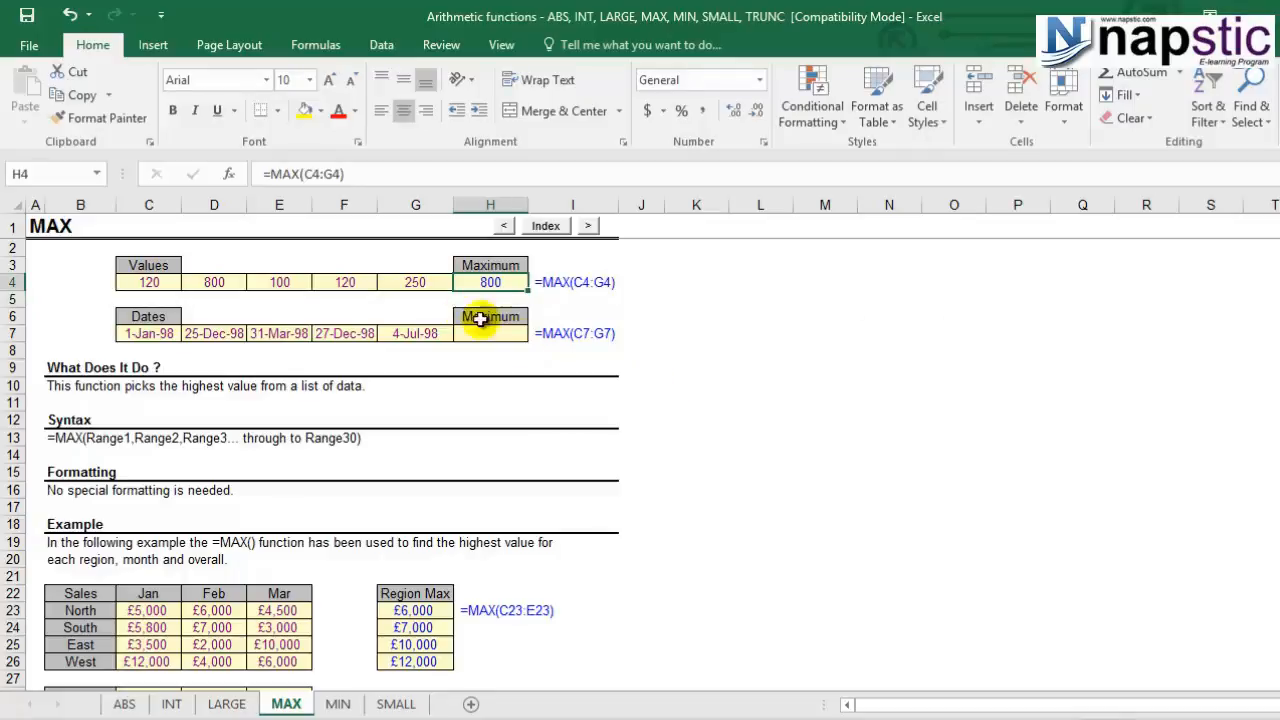
key("F2")
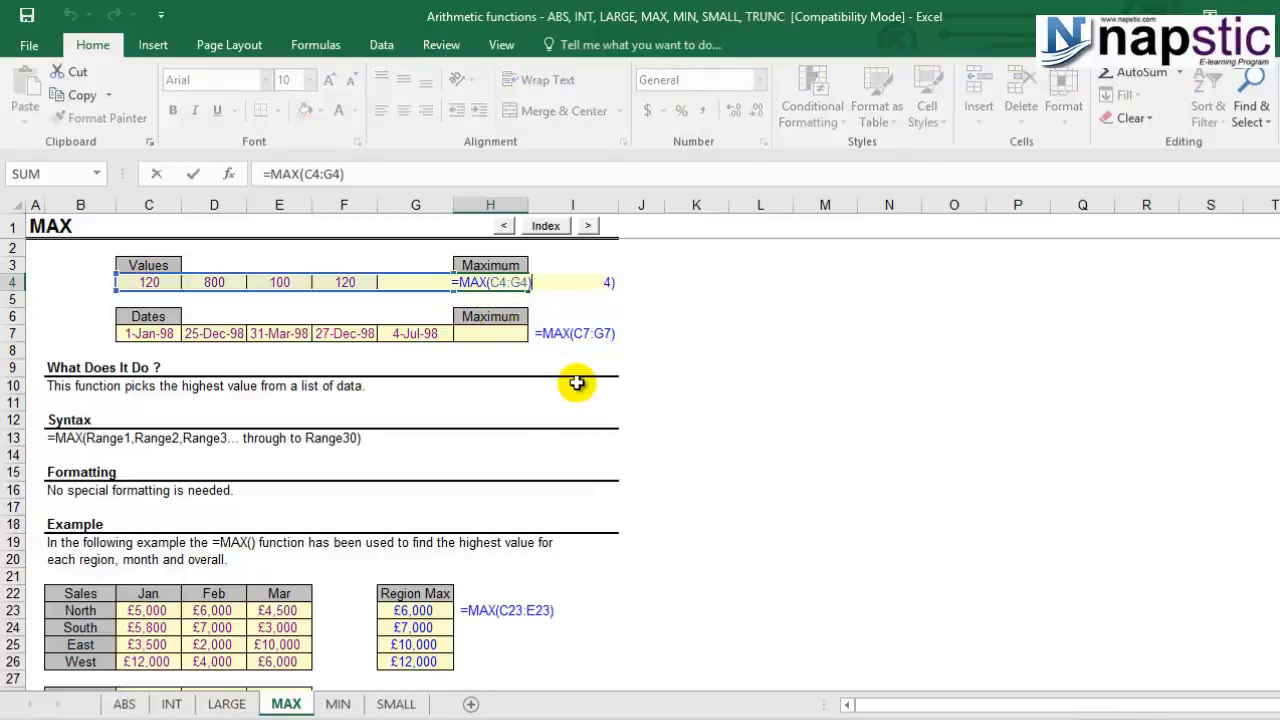
key("Escape")
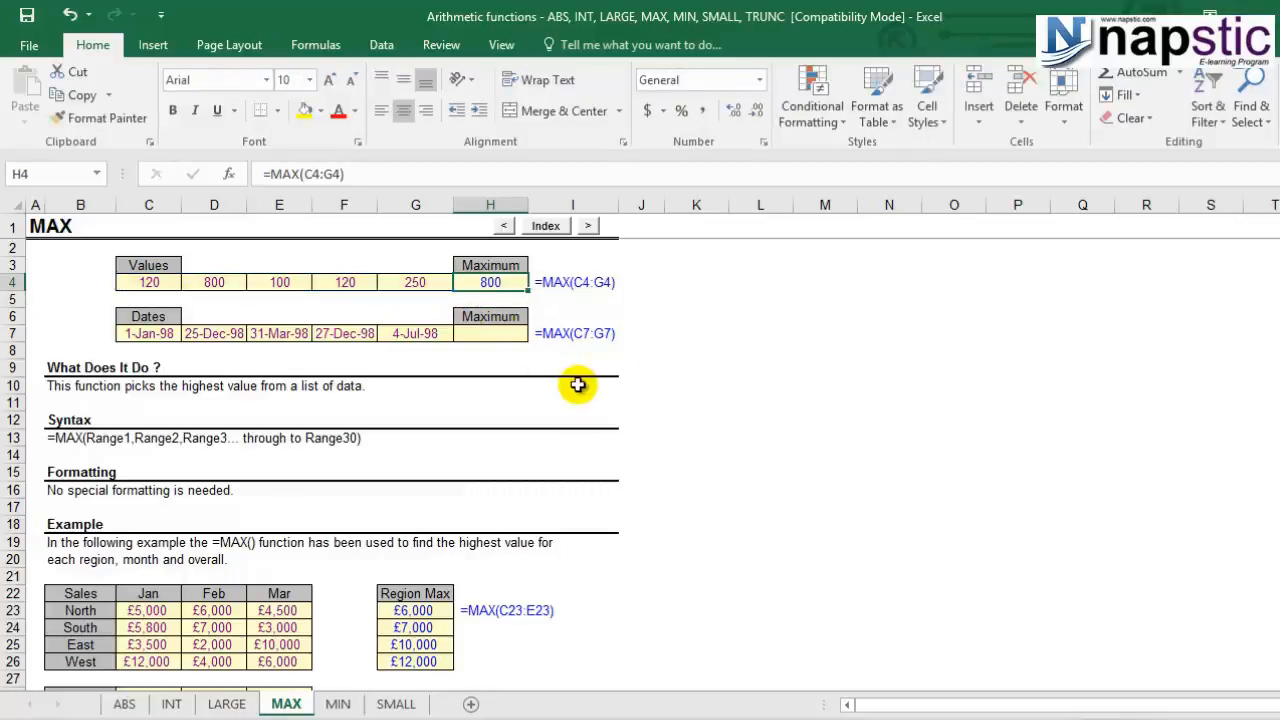
- Calculate the latest date of the Dates row in H7 with =MAX(C7:G7)
left_click(513, 336)
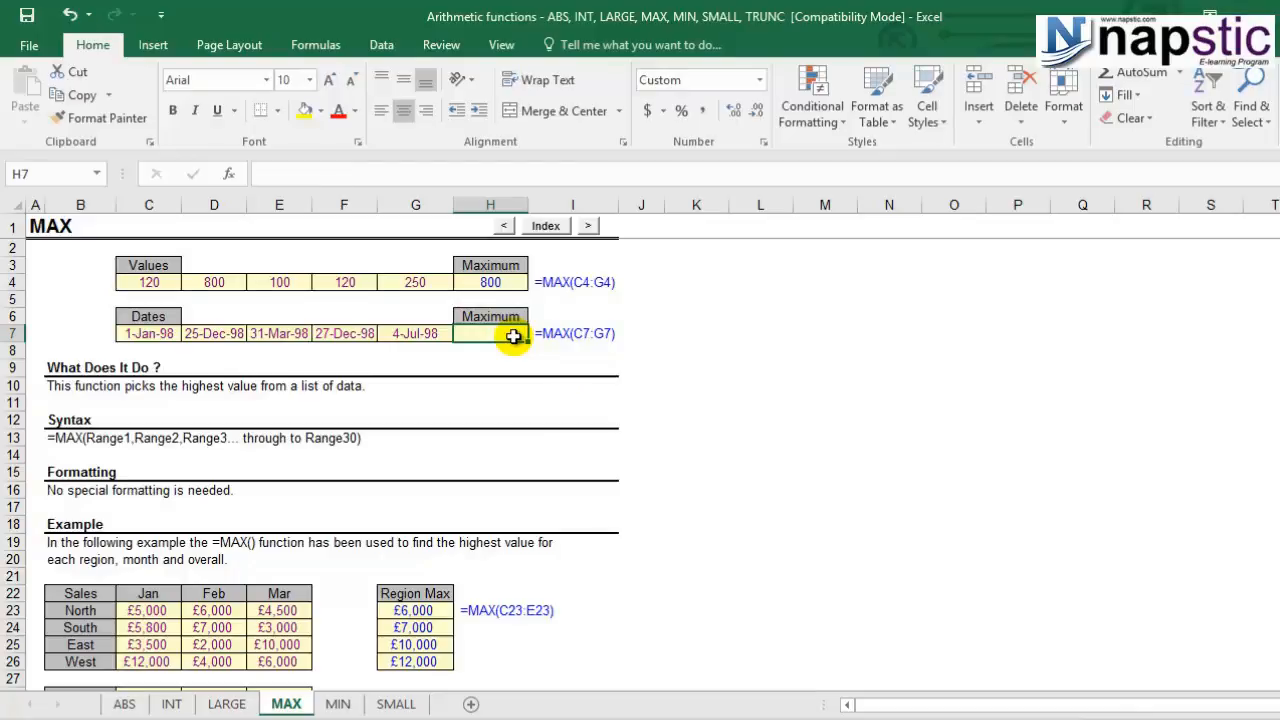
type("=max")
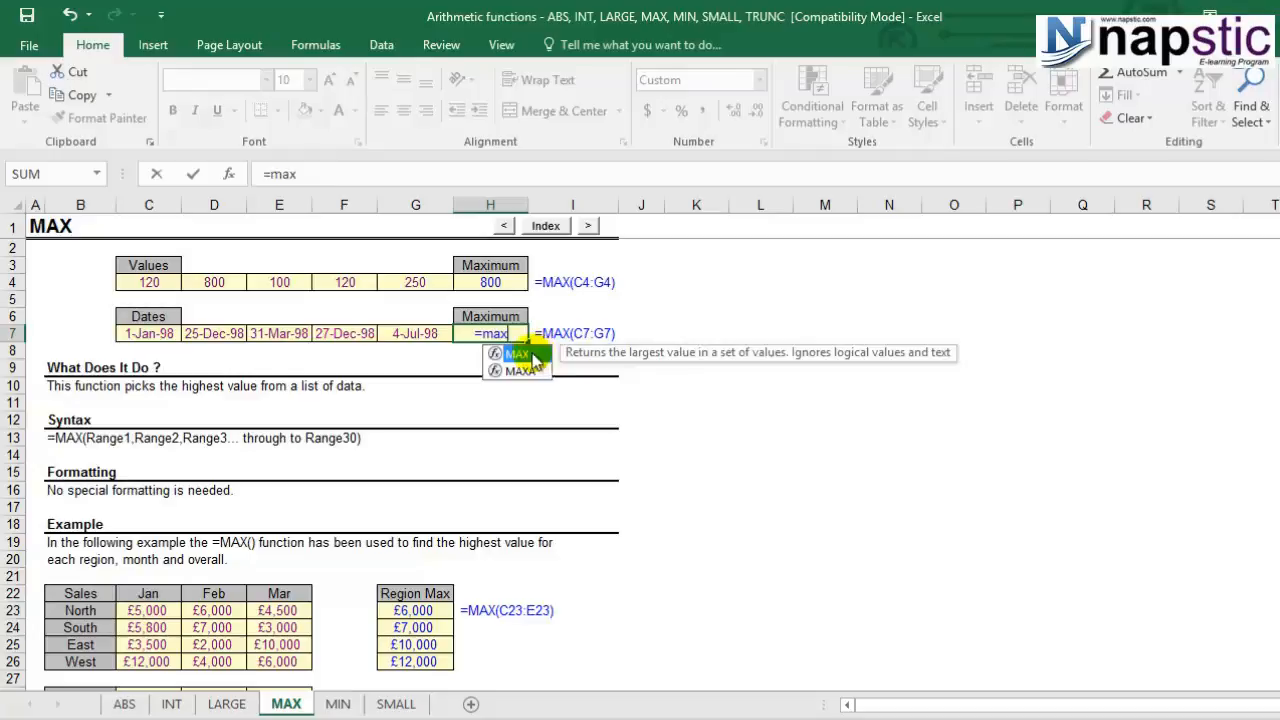
key("Tab")
left_click_drag(130, 333, 403, 333)
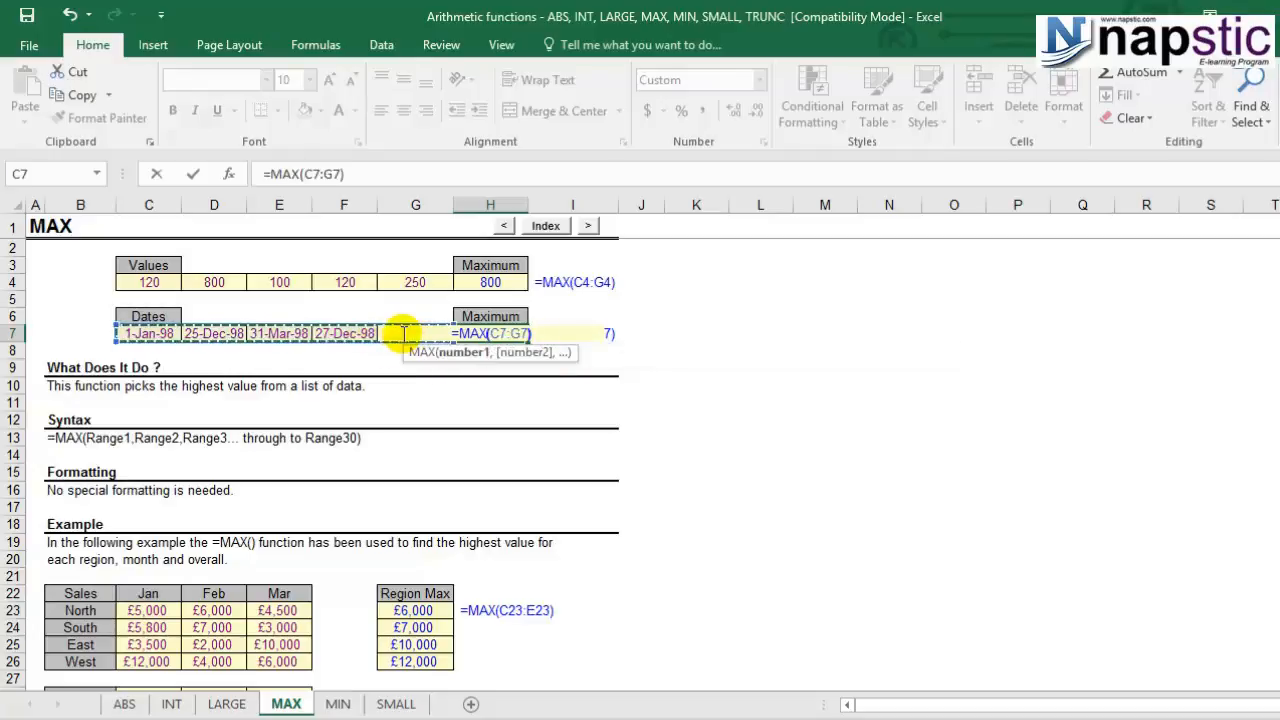
key("Return")
- Format the maximum date in H7 with the Date category's 14-Mar-12 type
left_click(499, 335)
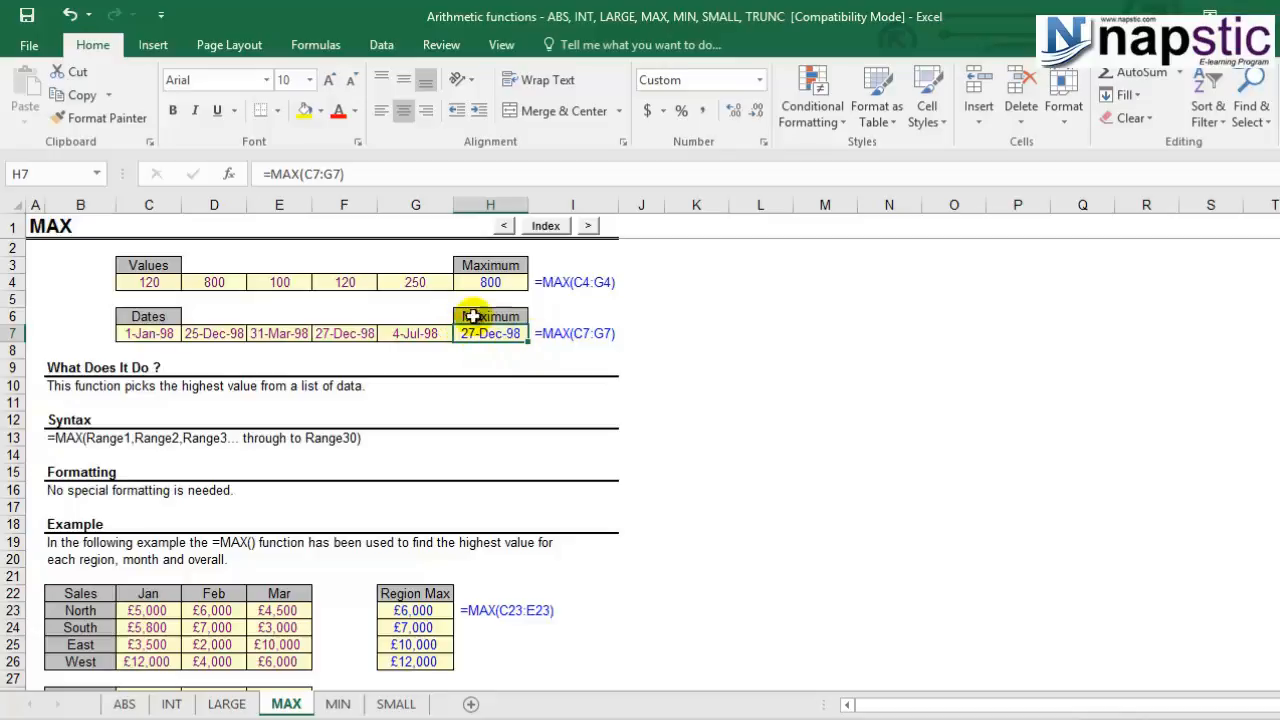
right_click(488, 335)
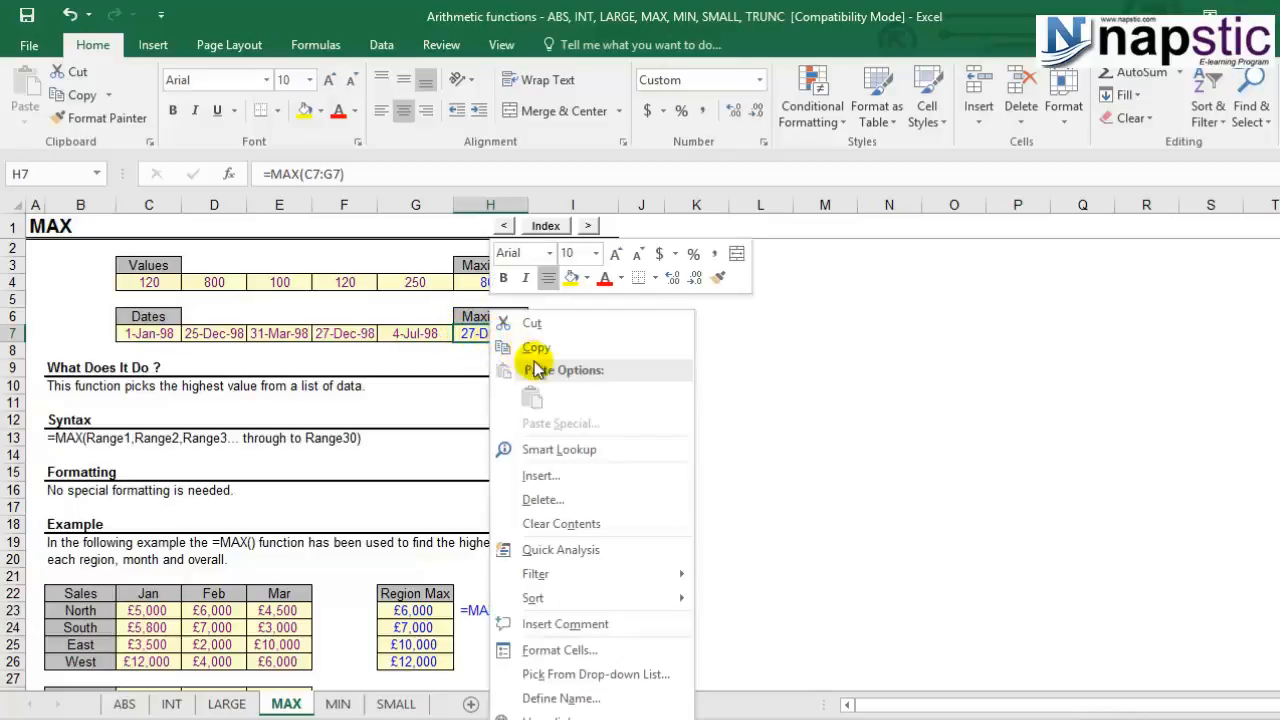
left_click(613, 648)
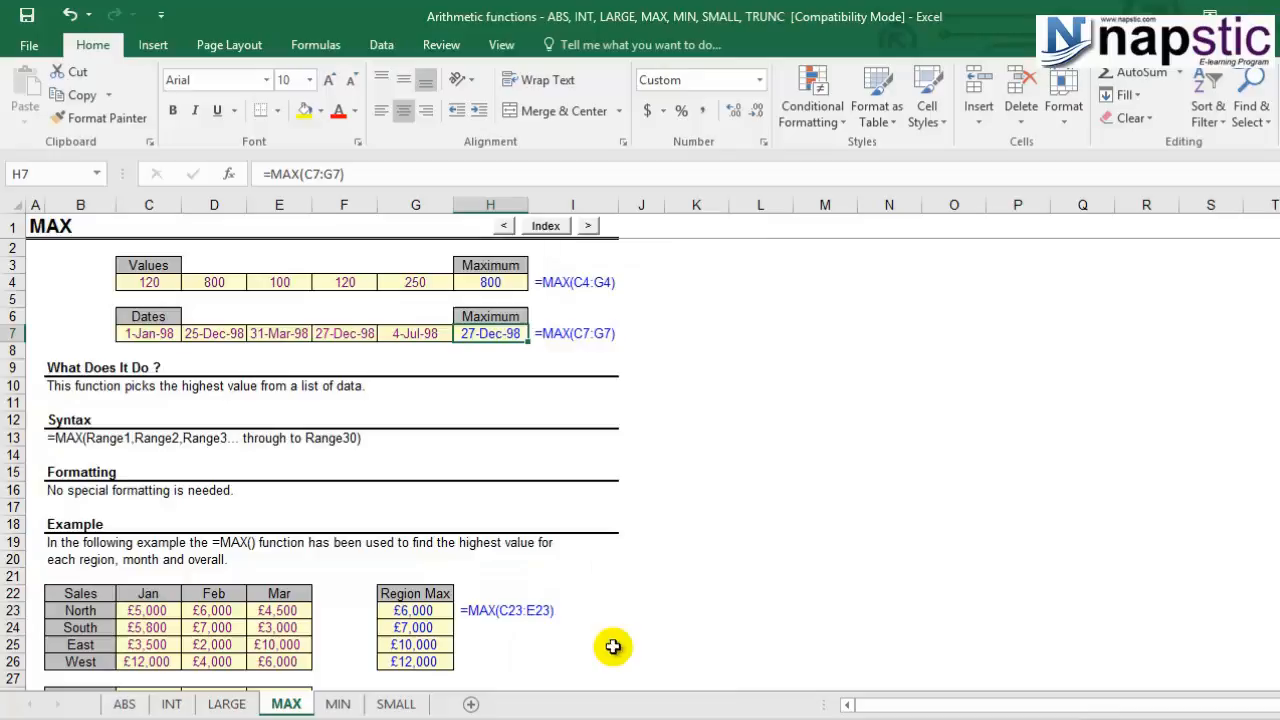
left_click_drag(634, 283, 893, 218)
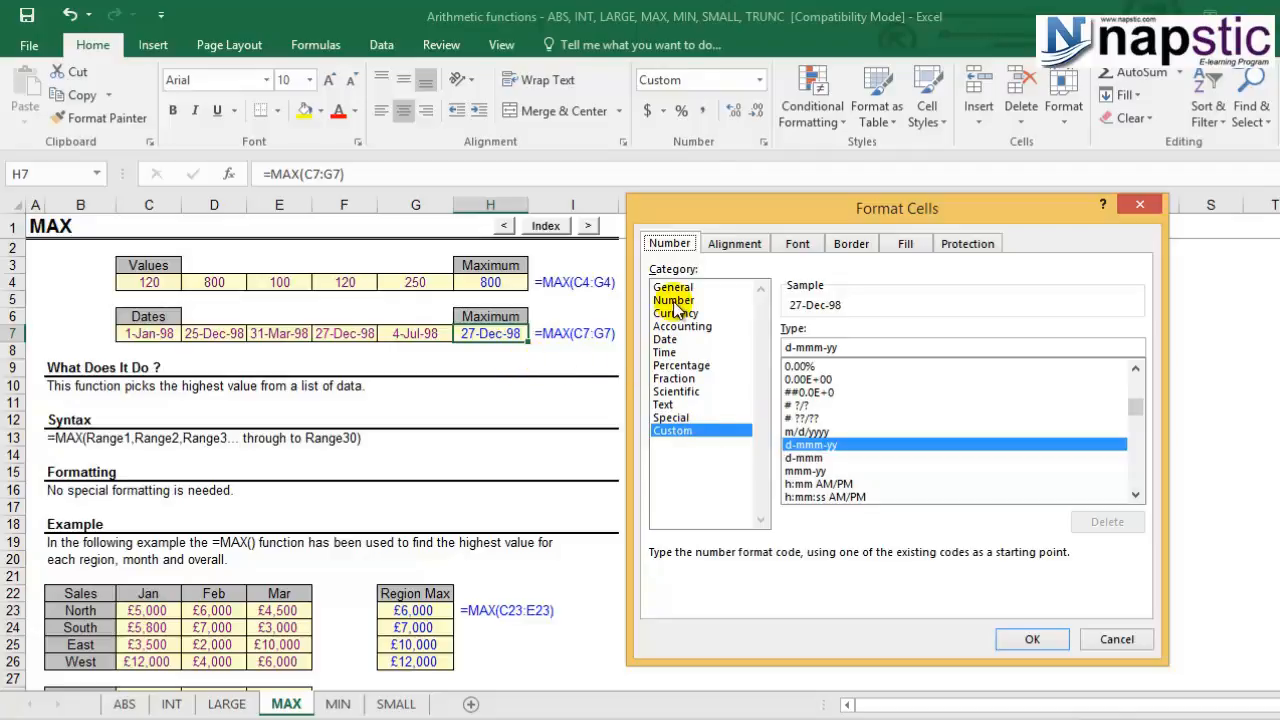
left_click(666, 339)
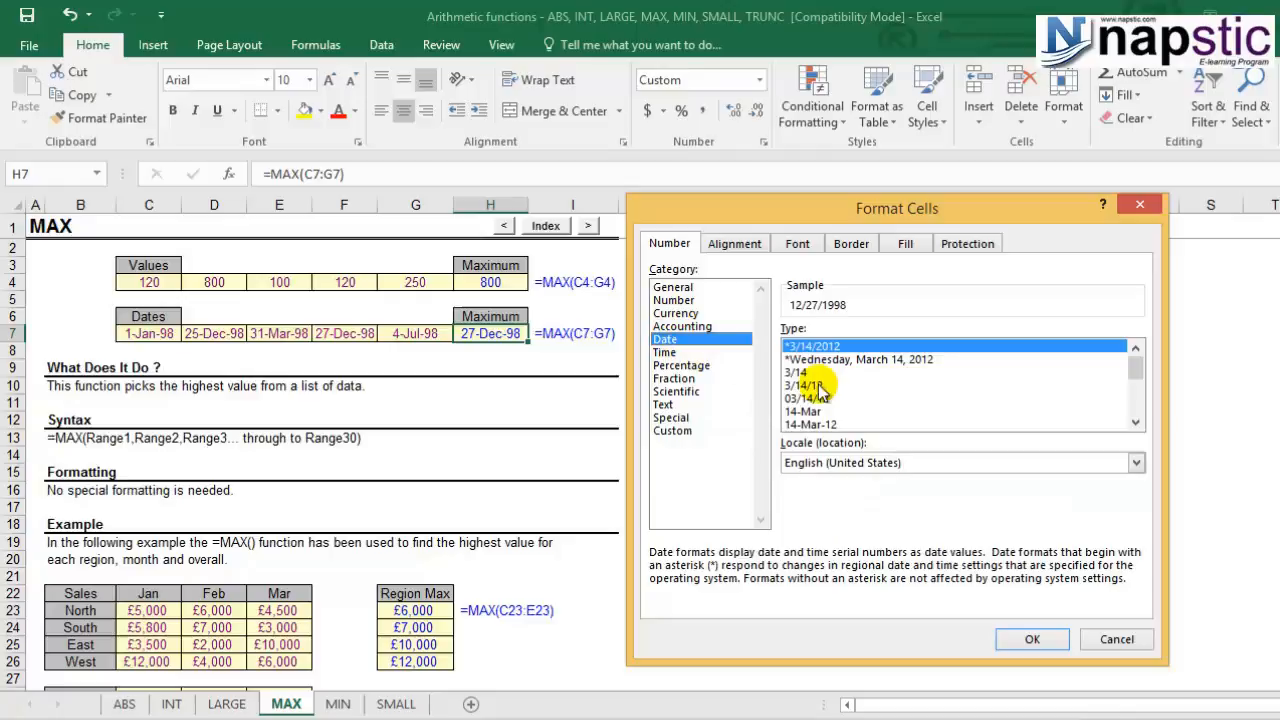
left_click(822, 424)
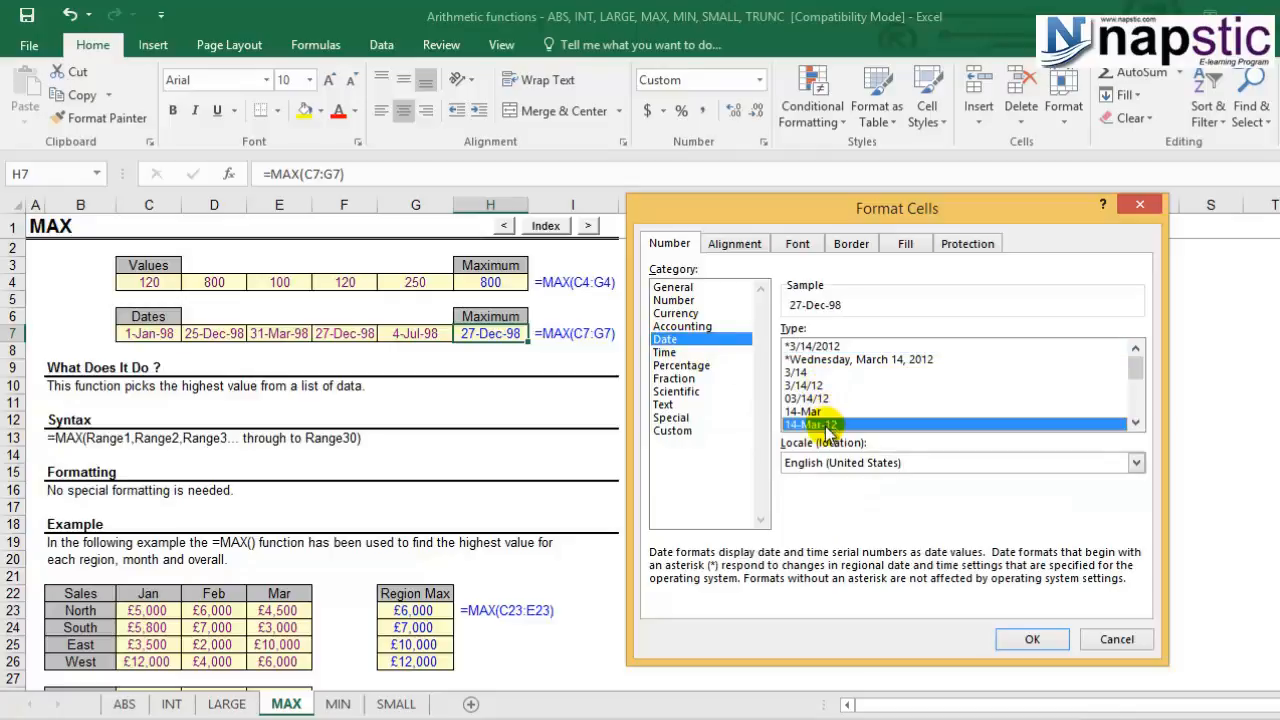
left_click(1030, 640)
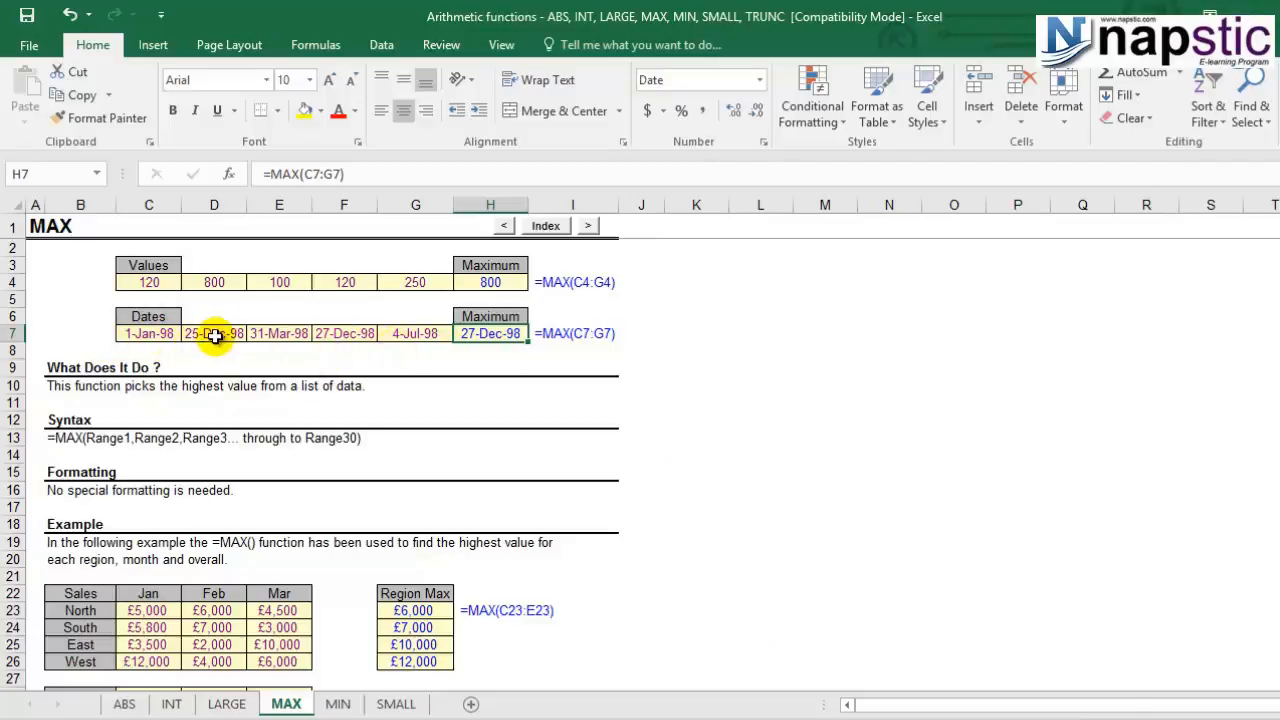
- Open the MIN sheet and calculate the minimum of the Values row in H4 with =MIN(C4:G4)
left_click(339, 703)
left_click(507, 287)
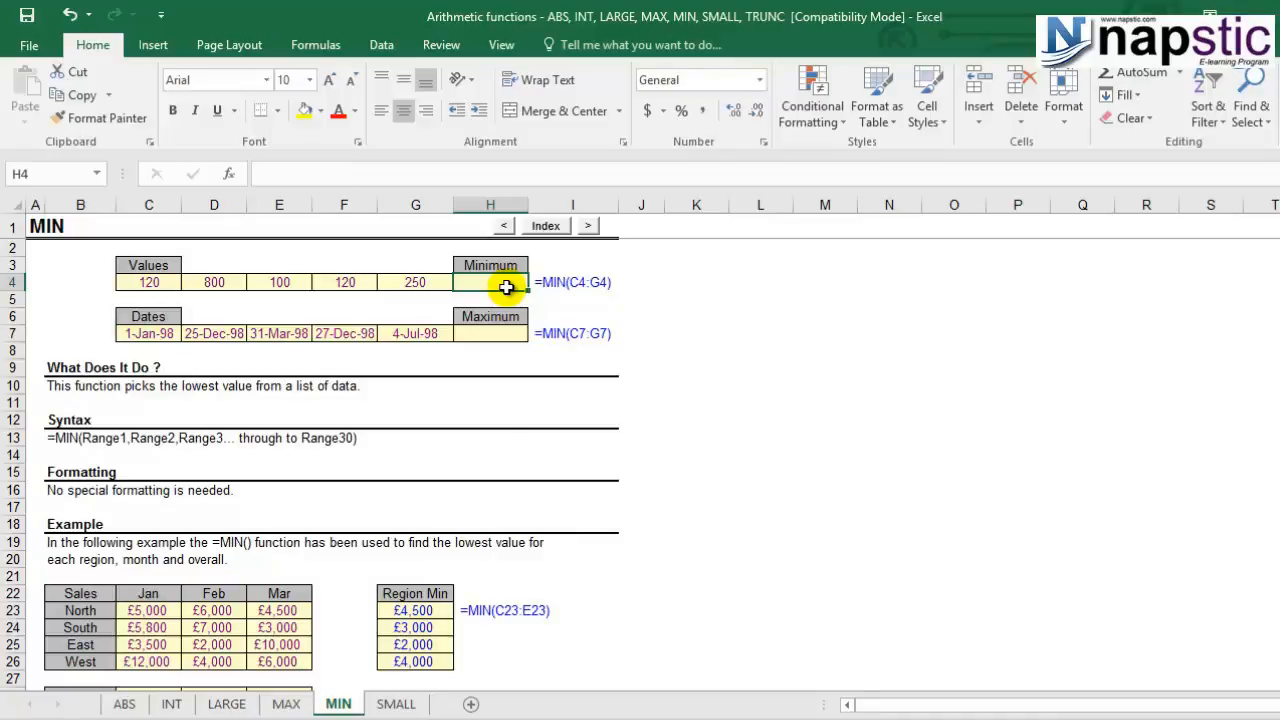
type("=")
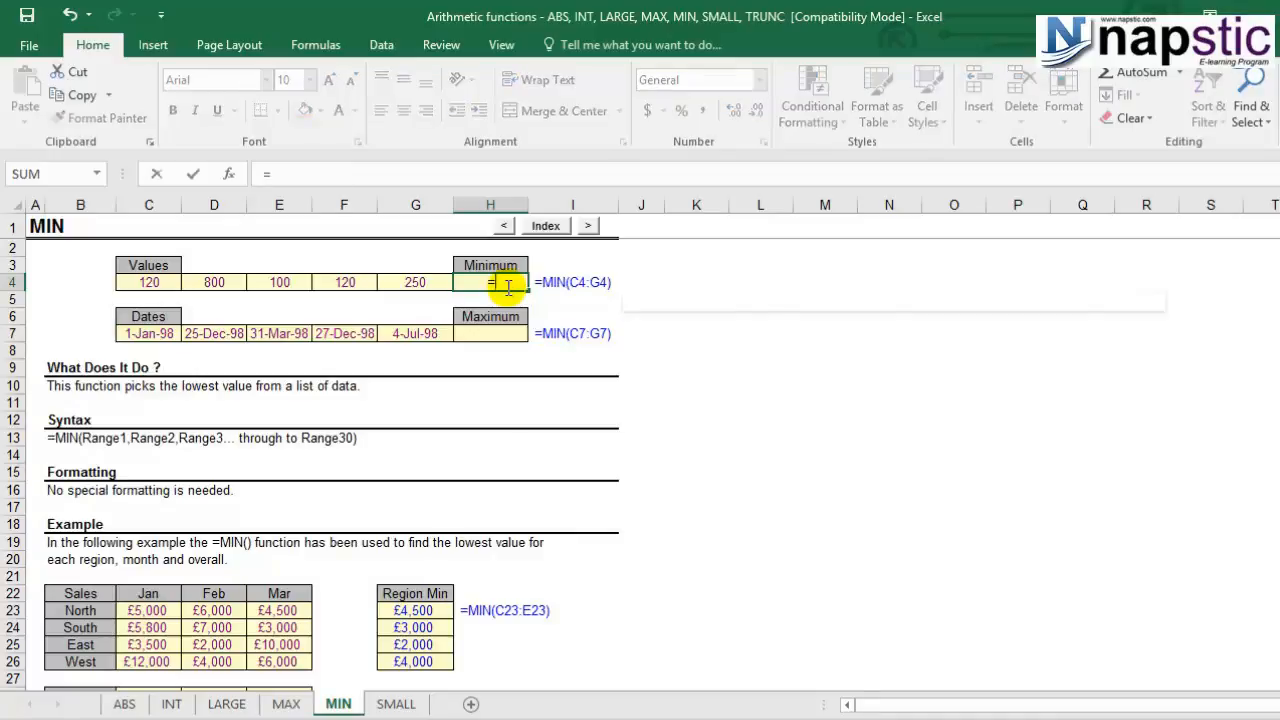
type("min")
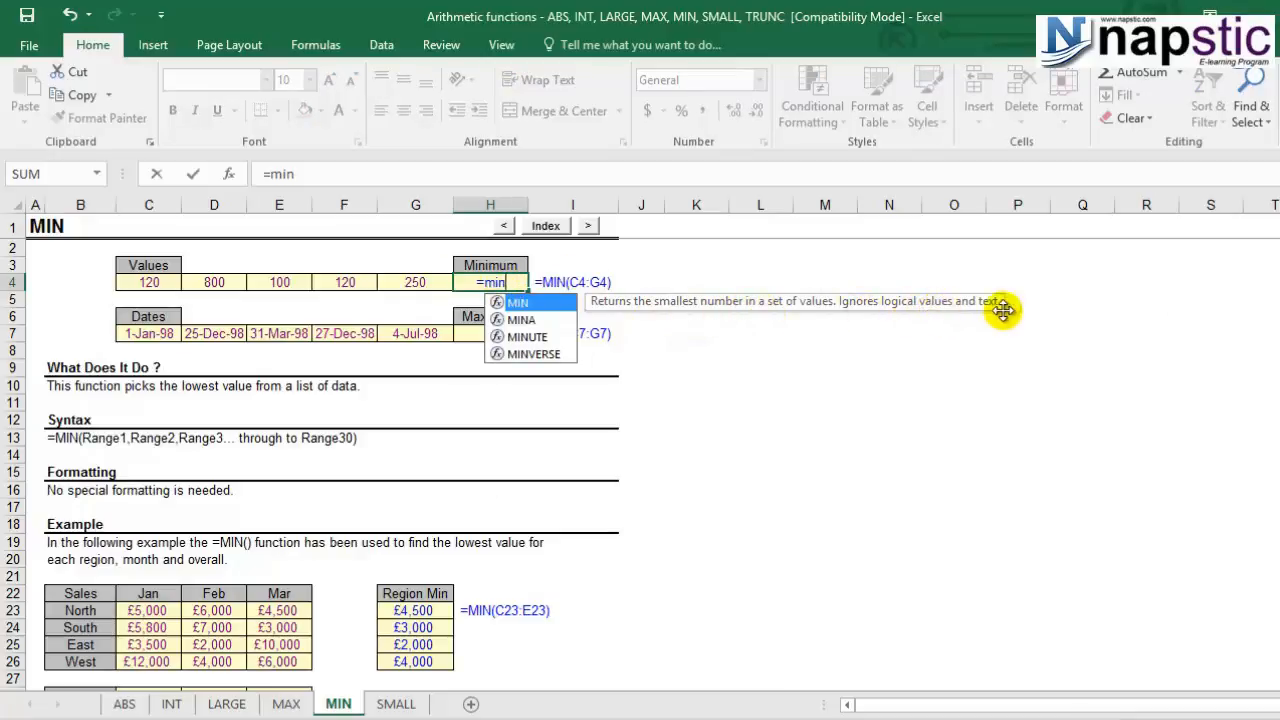
double_click(556, 305)
left_click_drag(149, 282, 409, 286)
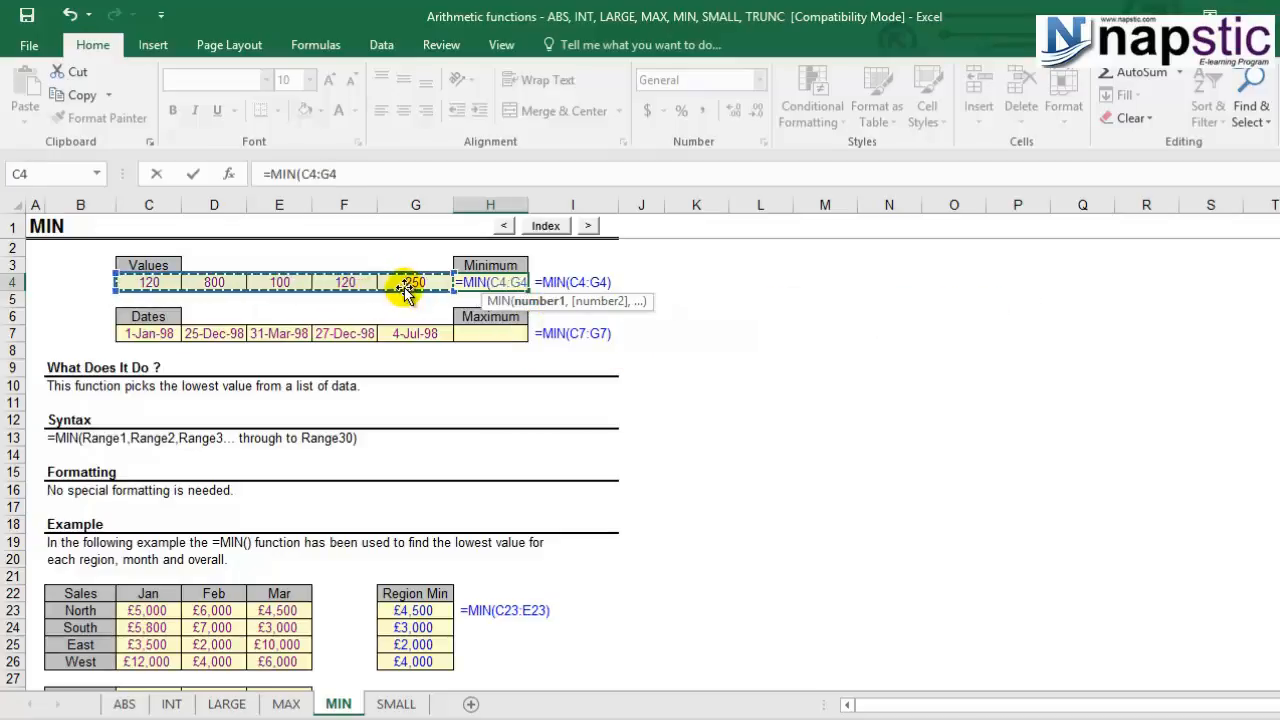
type(")")
key("Return")
left_click(473, 281)
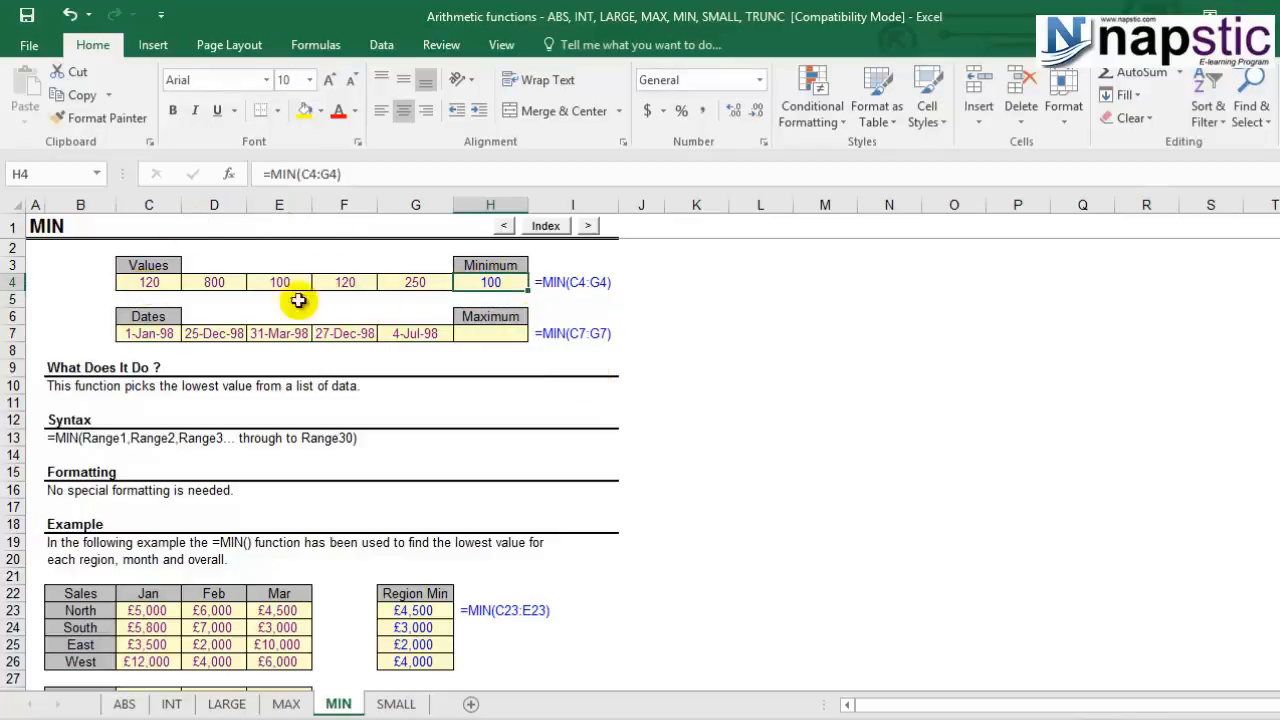
- Calculate the earliest date of the Dates row in H7 with =MIN(C7:G7)
left_click(495, 341)
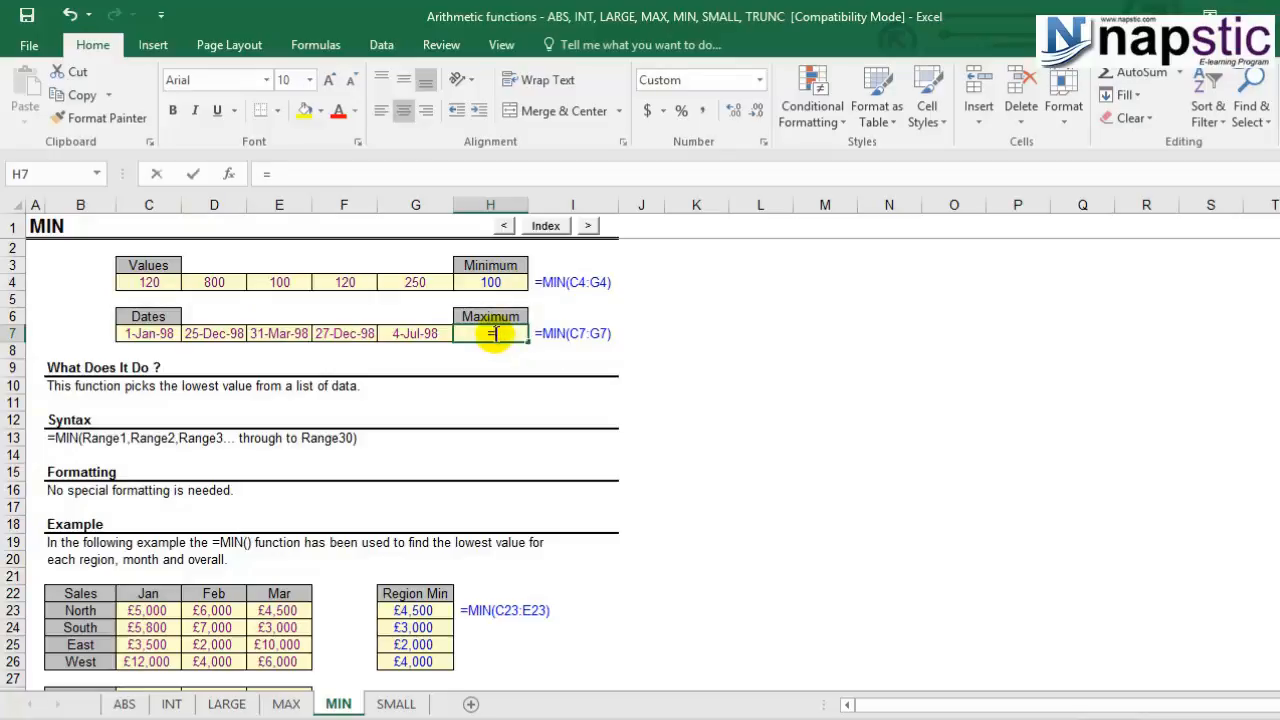
type("=MIN(")
left_click_drag(148, 333, 400, 343)
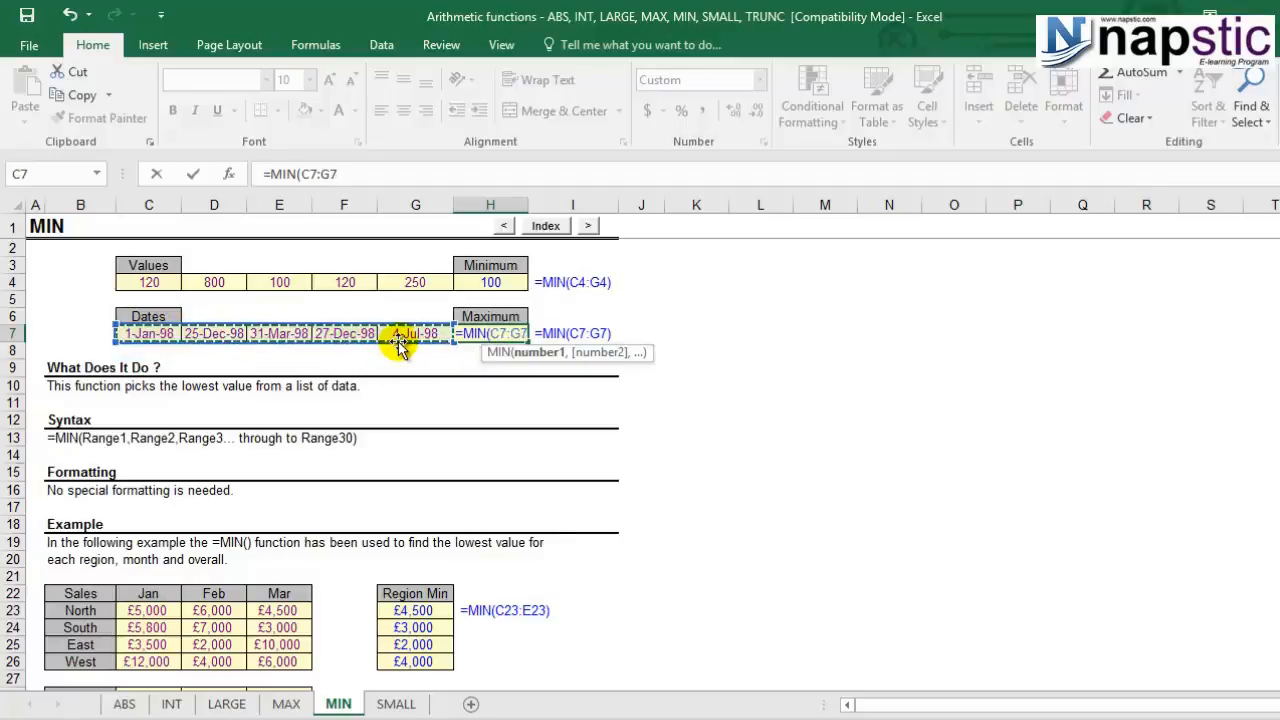
type(")")
key("Return")
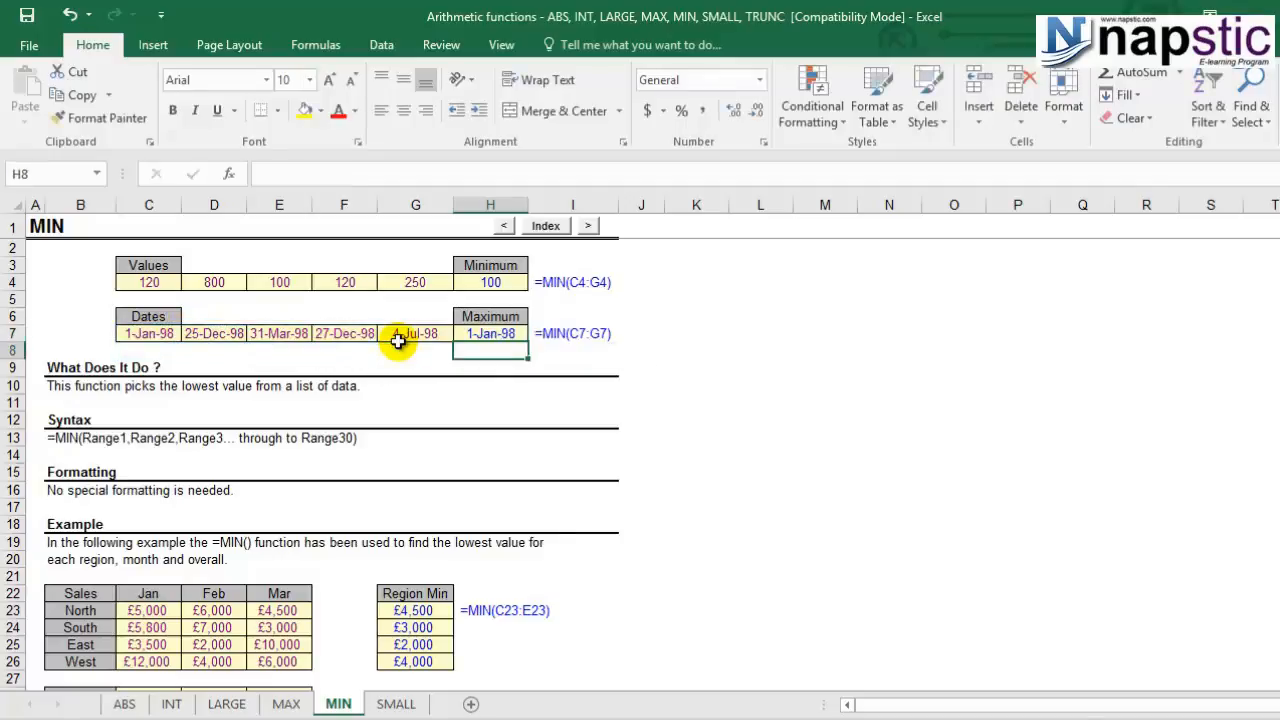
- Format the MIN sheet's date result in H7 with the Date category's 14-Mar-12 type
left_click(466, 334)
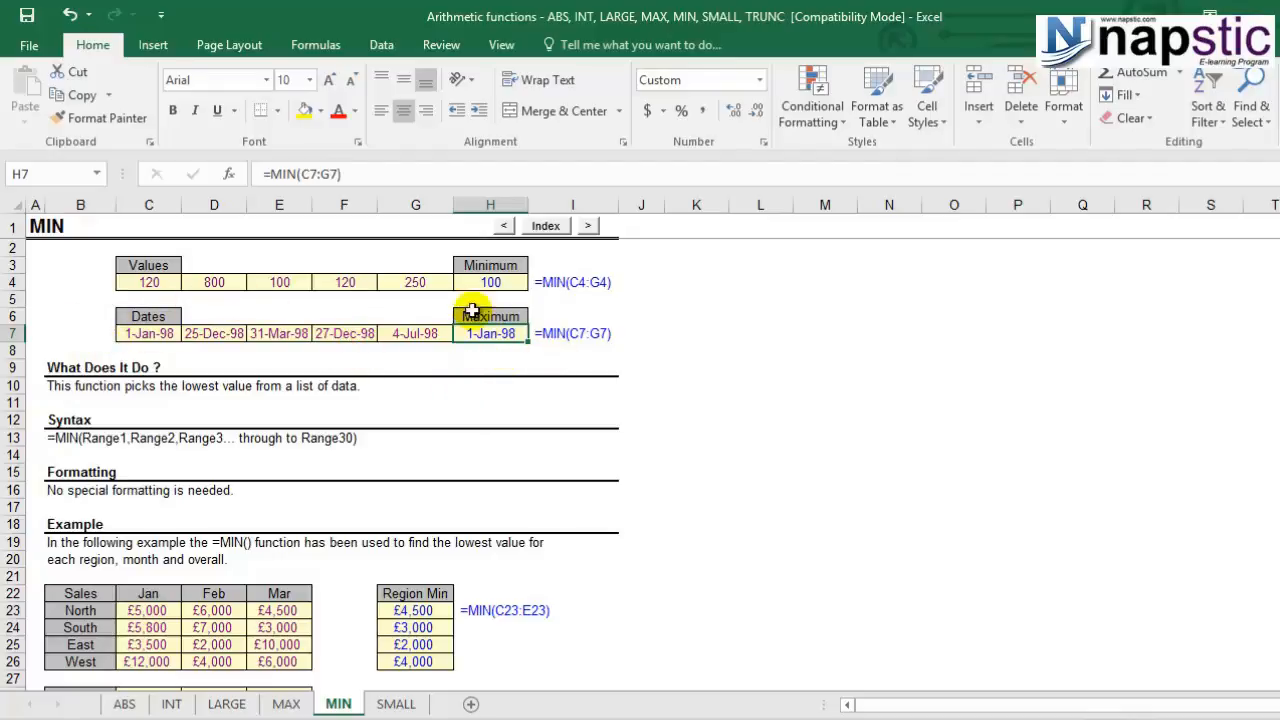
right_click(486, 336)
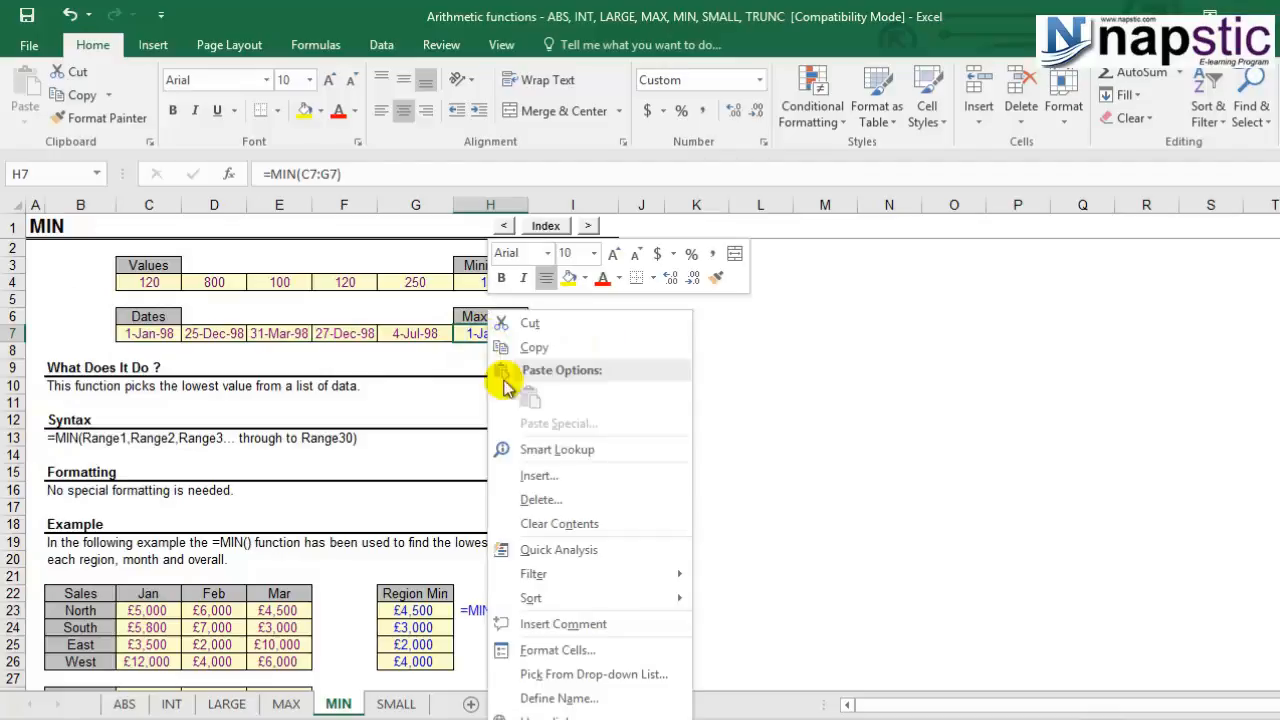
left_click(525, 569)
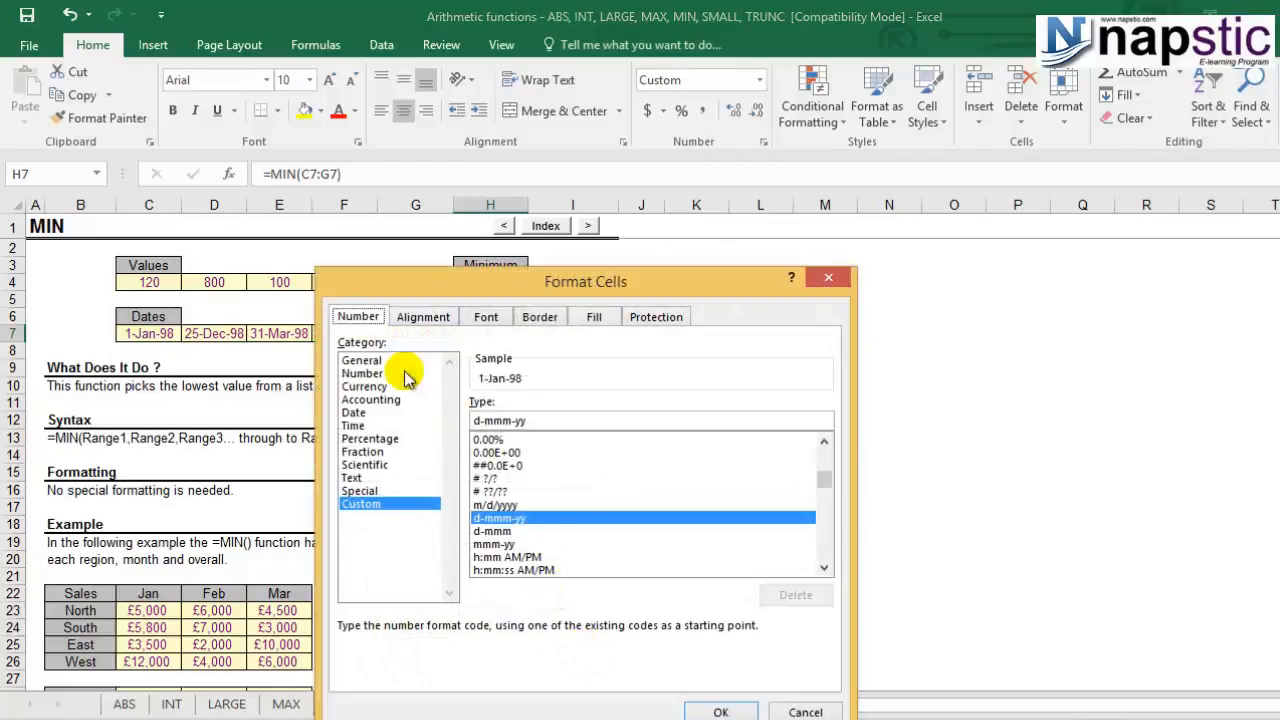
left_click(355, 412)
left_click(520, 497)
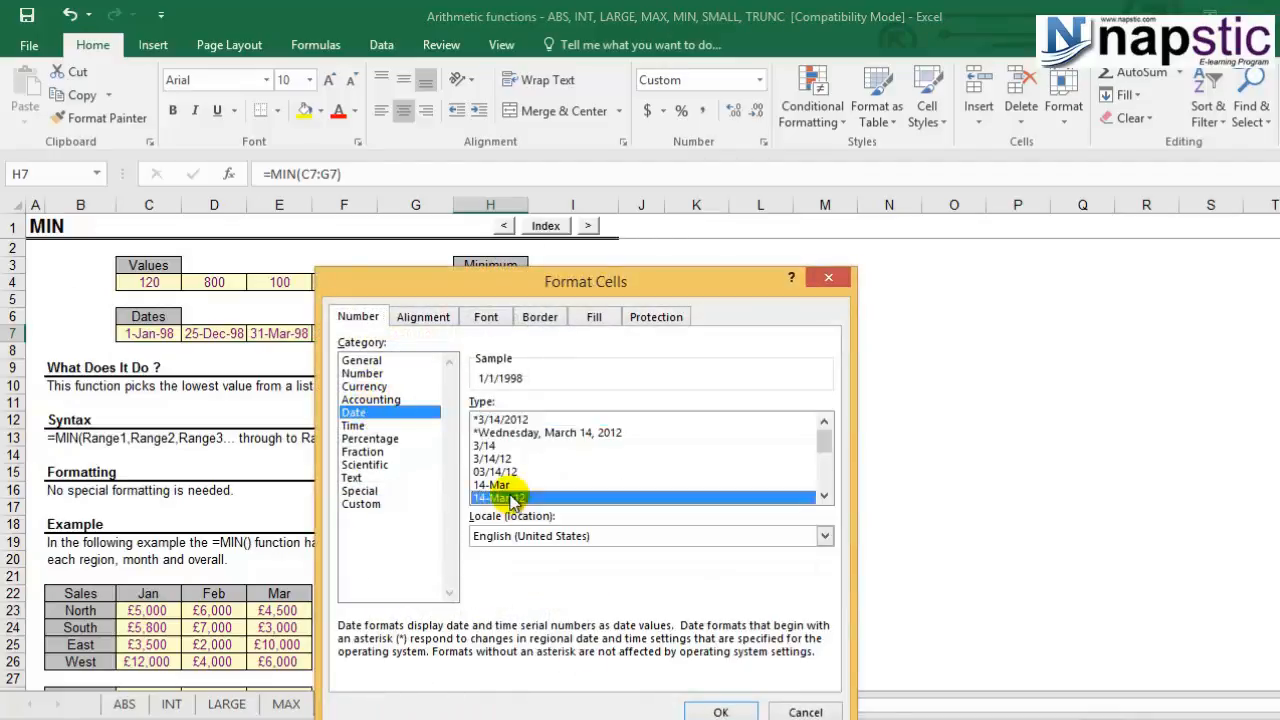
left_click(712, 710)
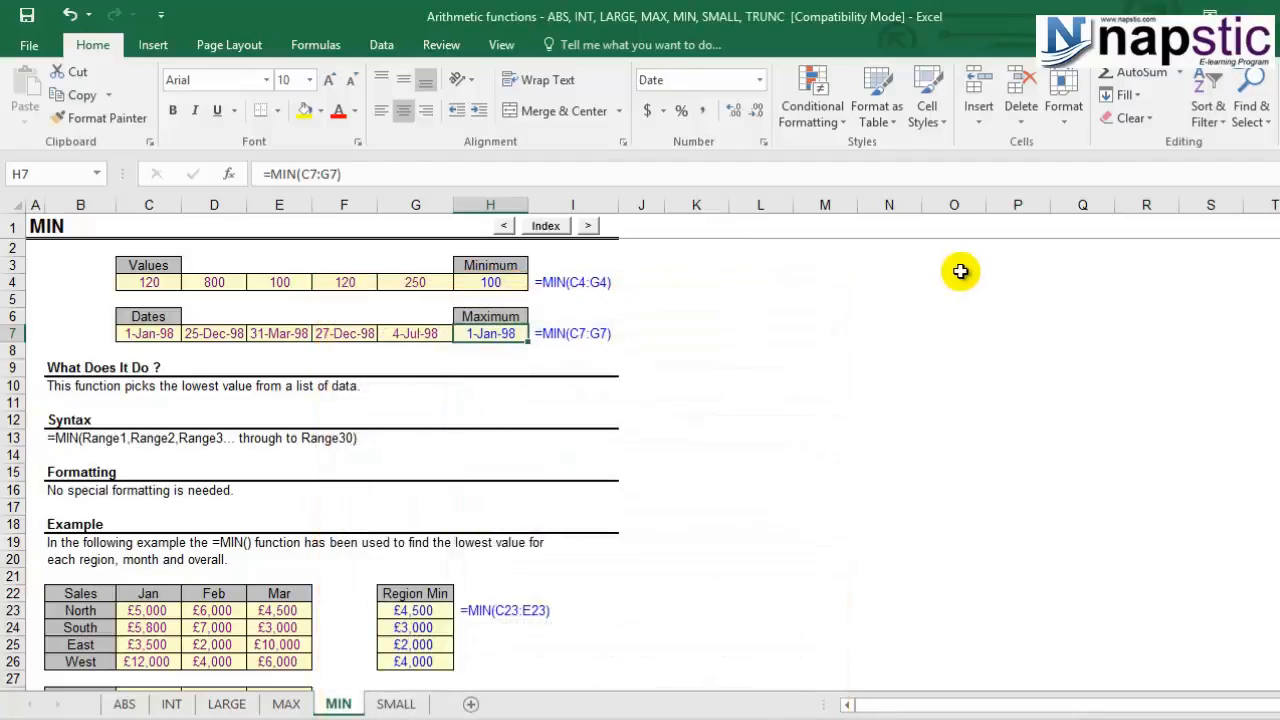
- Open the SMALL sheet and calculate the lowest value in F3 with =SMALL(C4:C8,1)
left_click(396, 704)
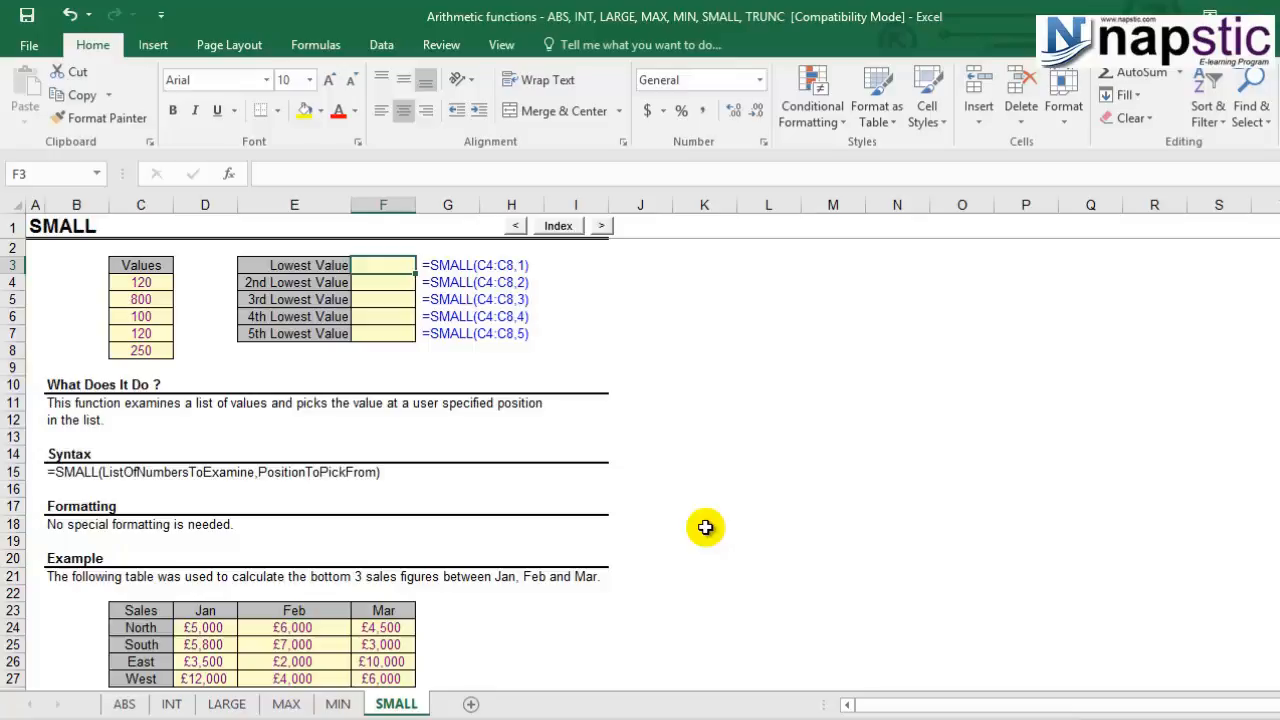
type("=sm")
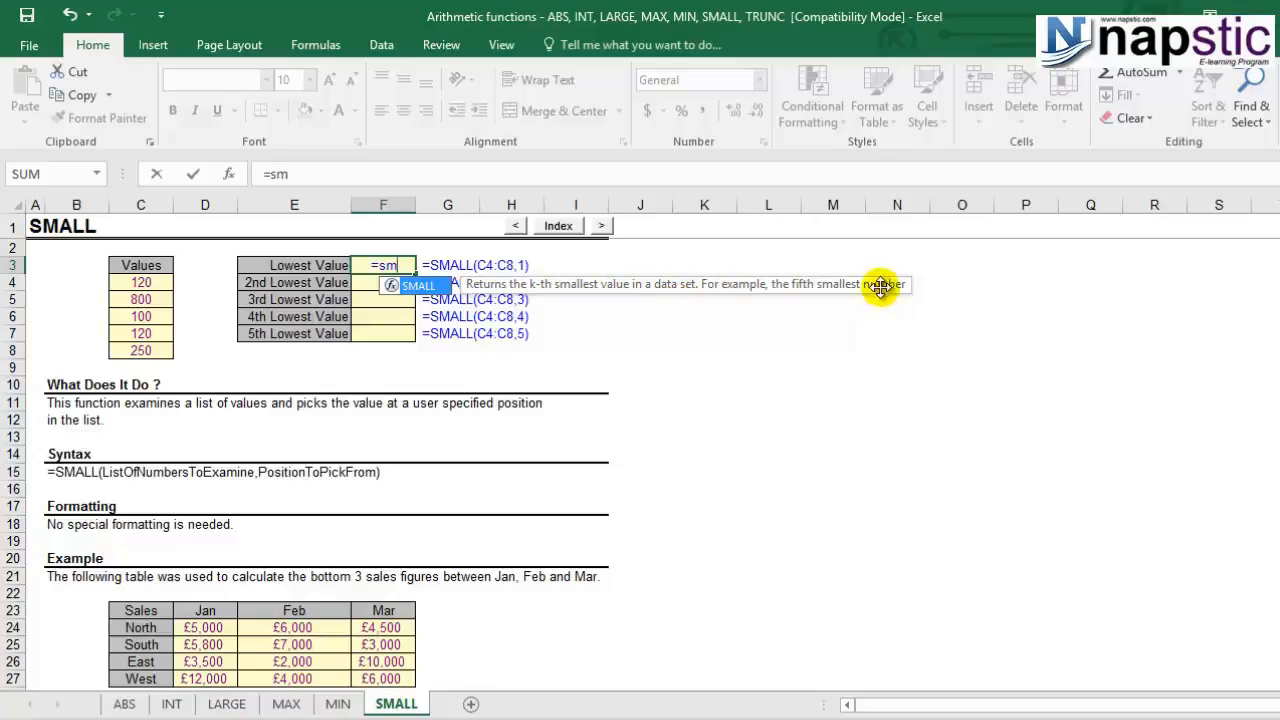
double_click(418, 285)
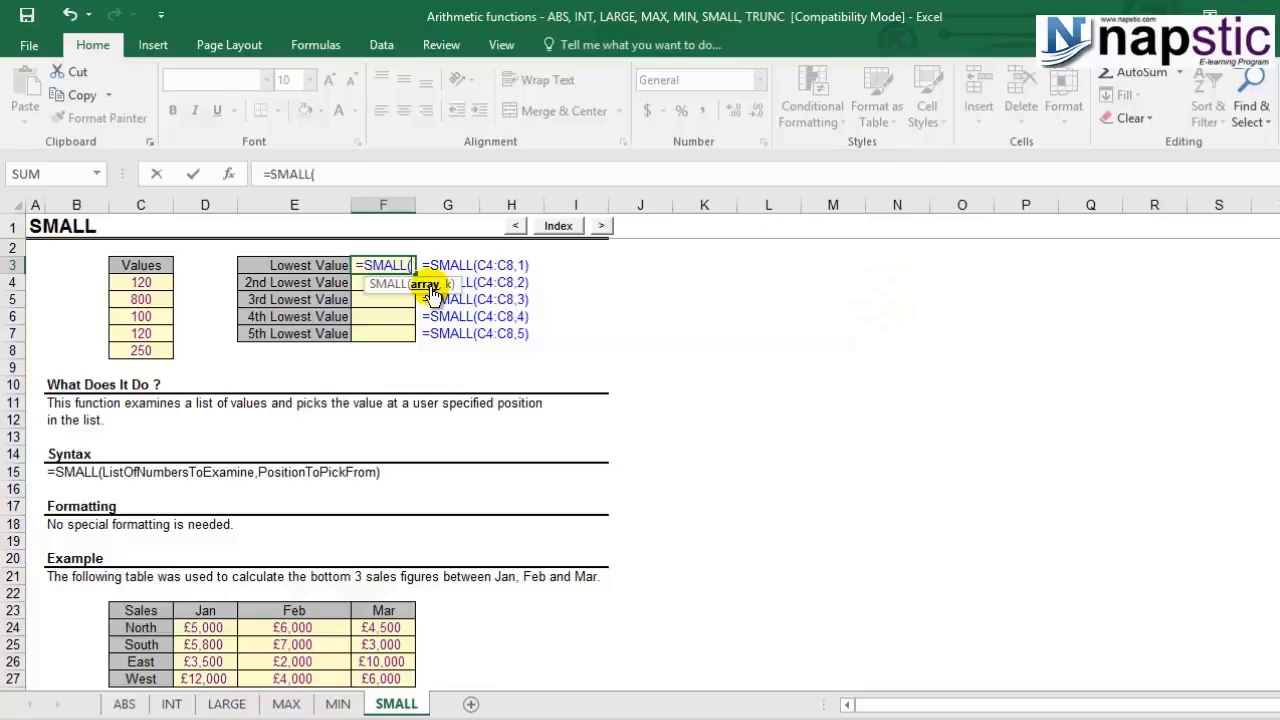
left_click_drag(165, 287, 160, 356)
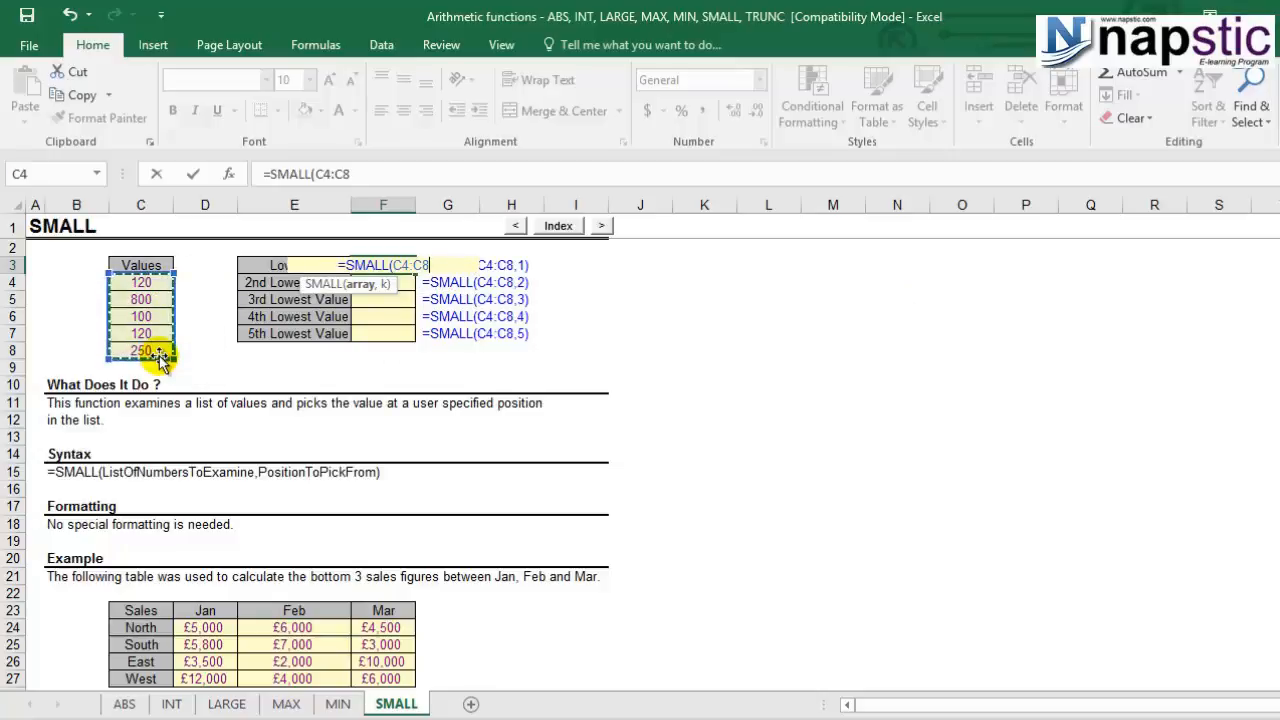
type(",")
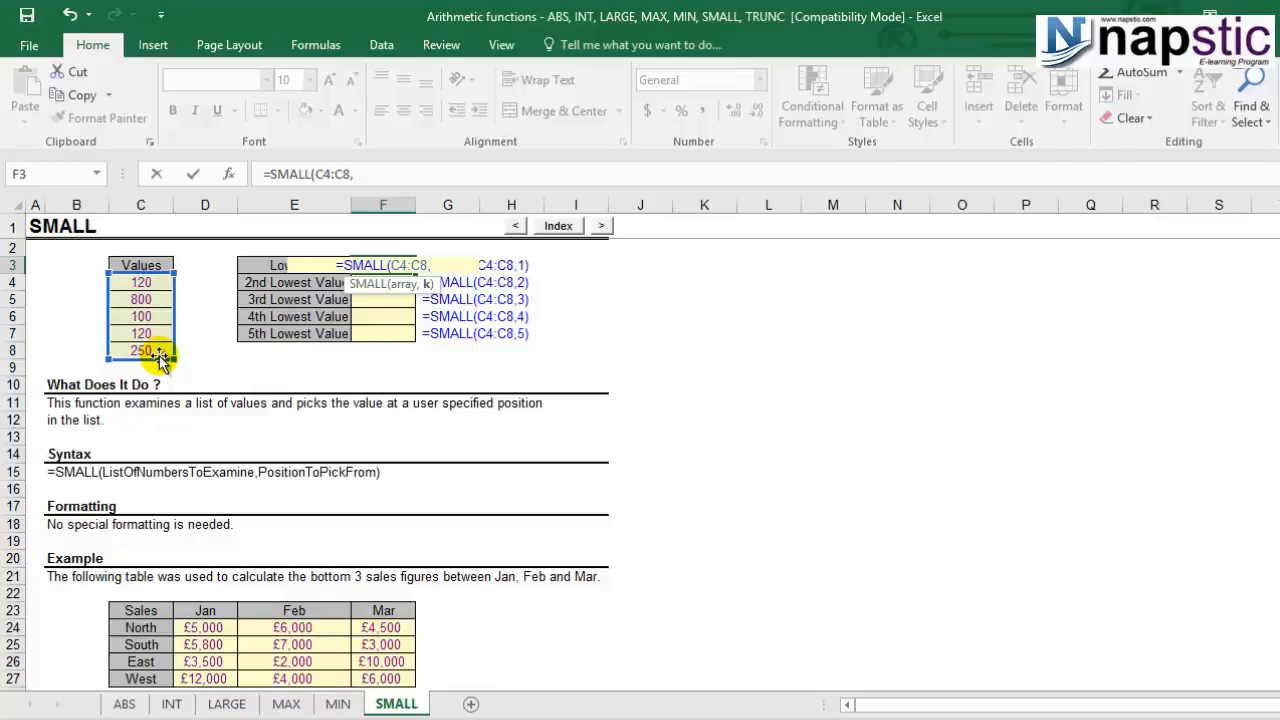
type("1")
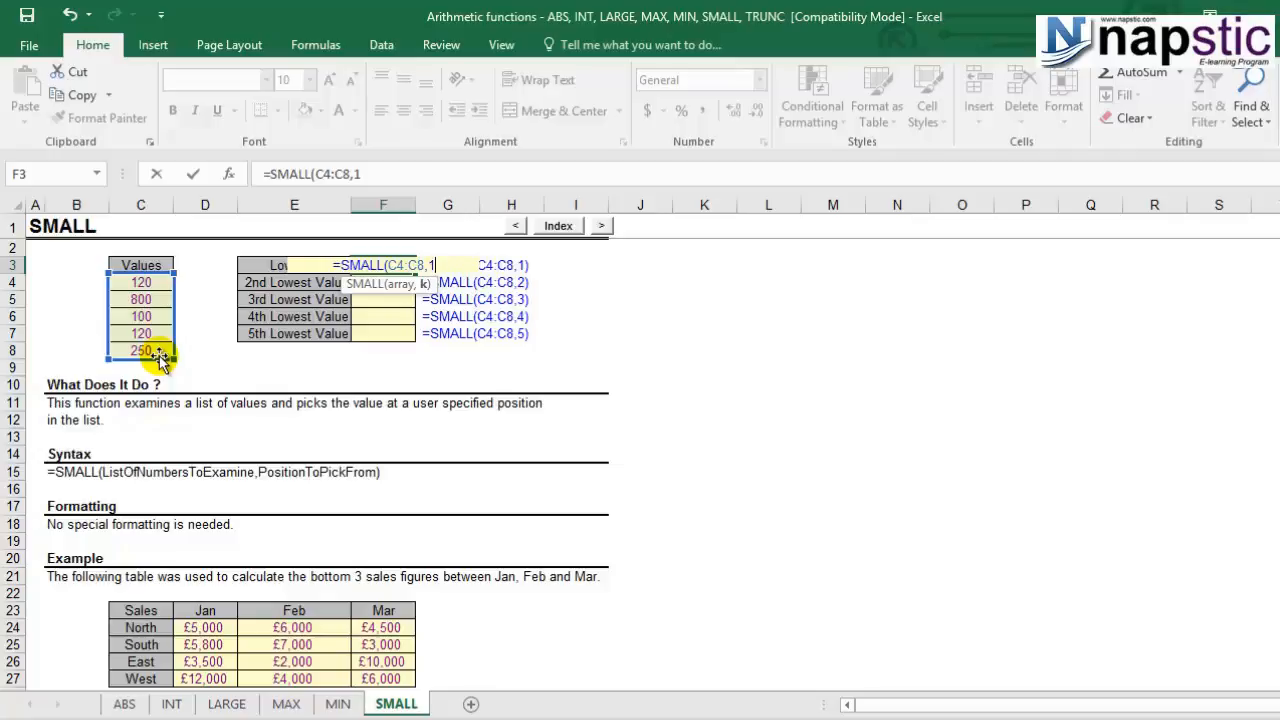
type(")")
key("Return")
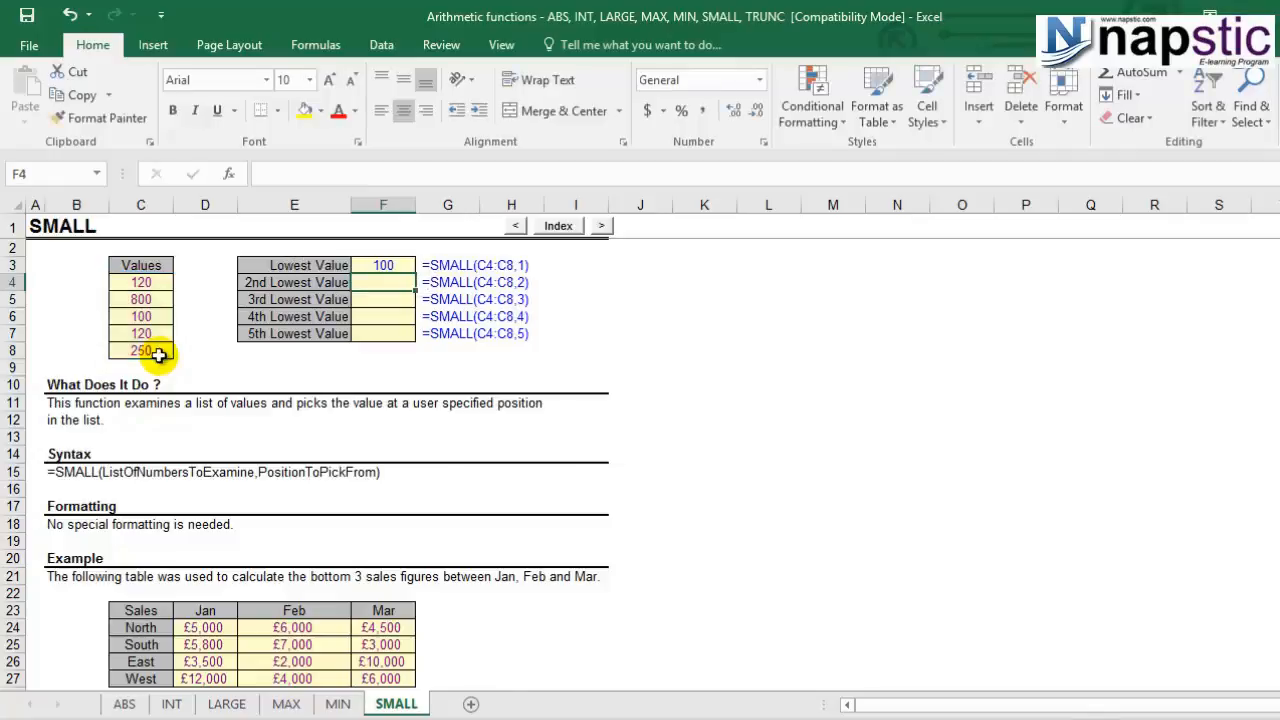
- Make the range in F3's SMALL formula absolute as $C$4:$C$8
left_click(383, 265)
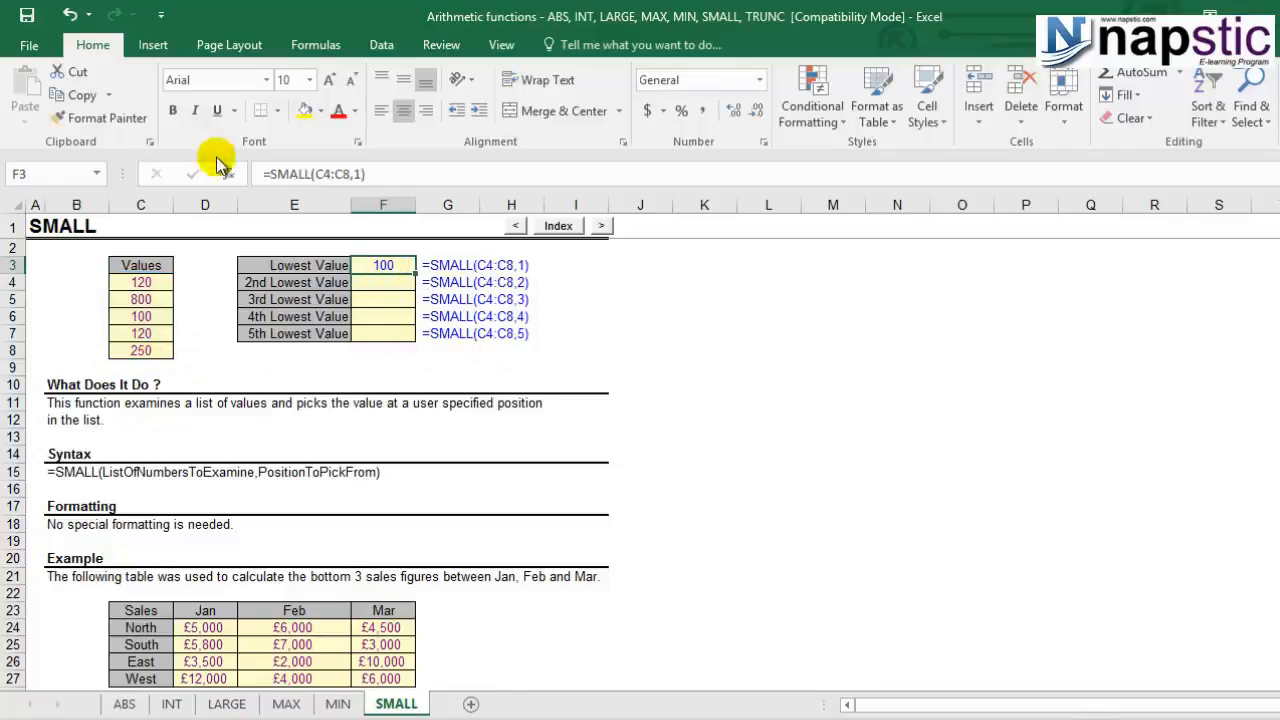
left_click(325, 173)
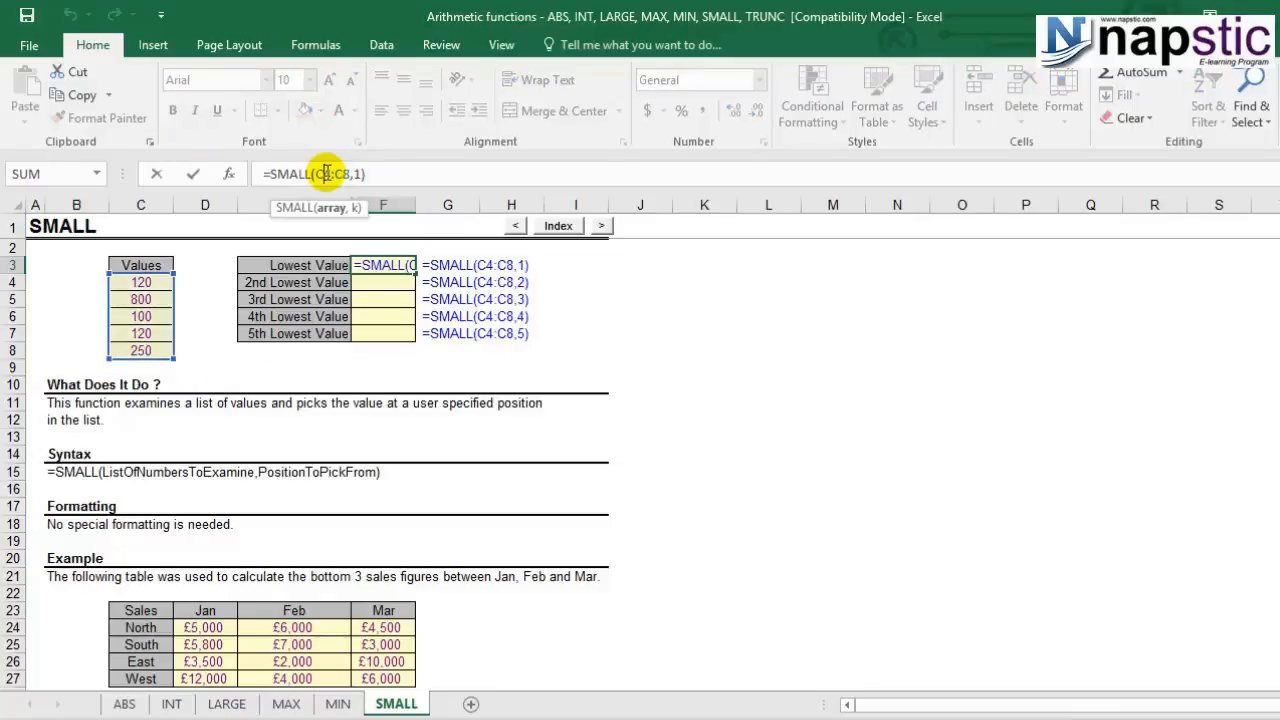
key("F4")
left_click(357, 173)
key("F4")
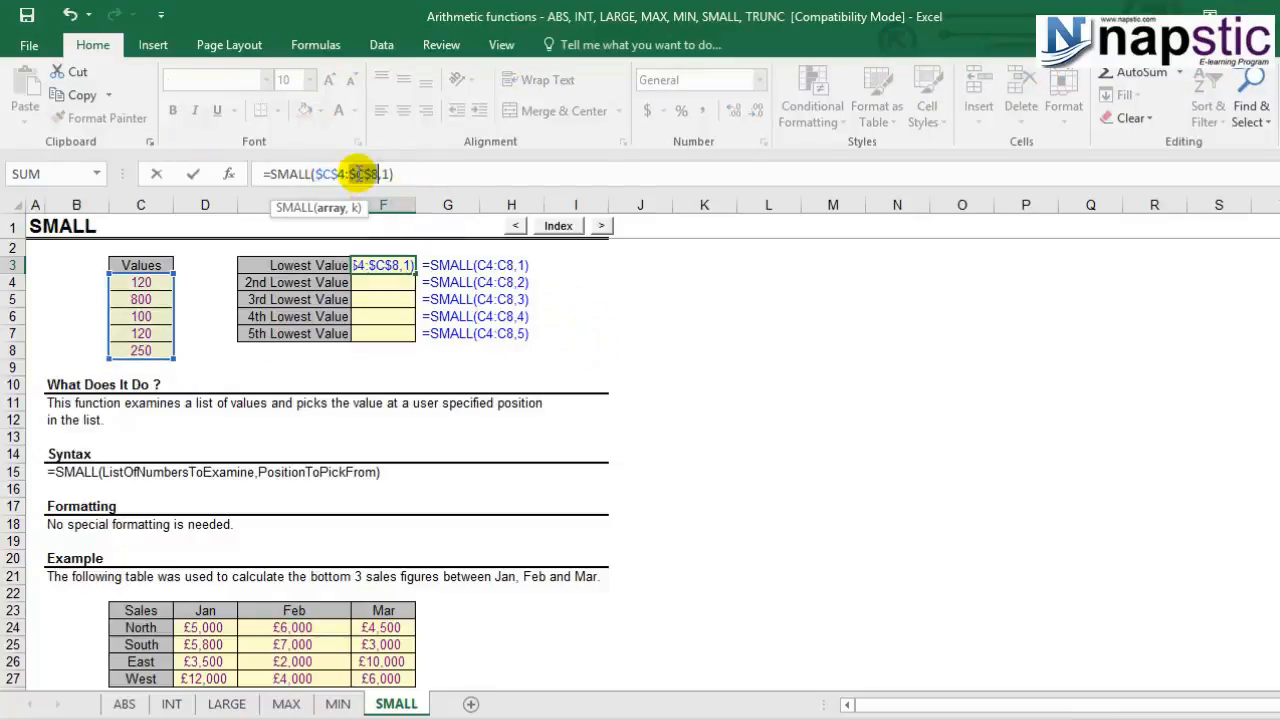
key("Return")
- Copy the F3 formula into F4:F7 for the 2nd to 5th lowest values
left_click(385, 268)
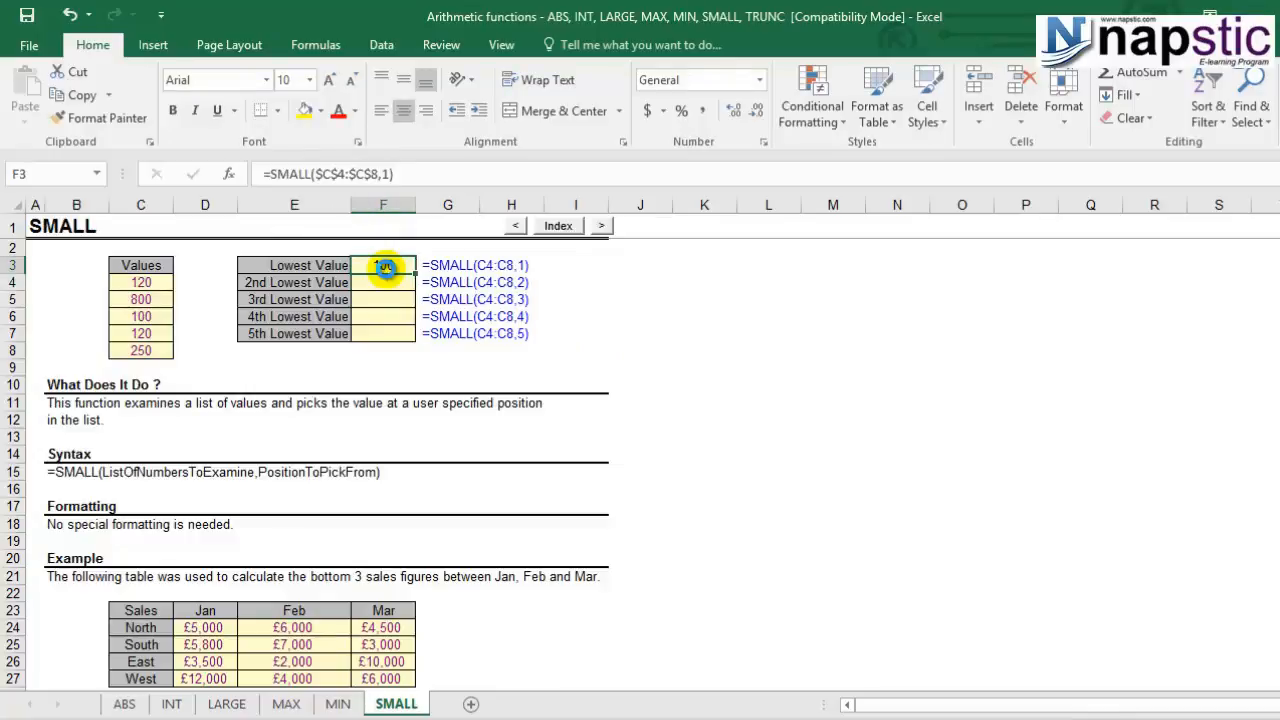
left_click_drag(413, 275, 406, 334)
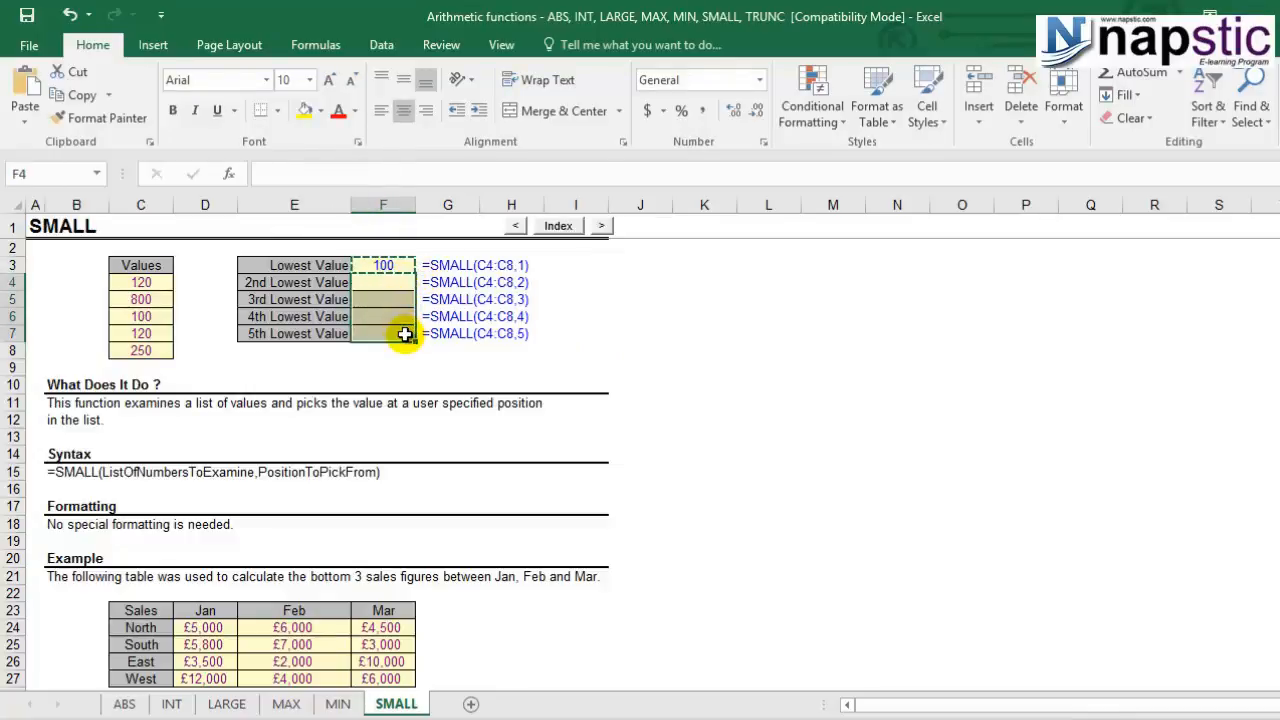
key("ctrl+v")
key("Escape")
- Set the SMALL formula's position argument to 2 in F4 and to 3 in F5
left_click(396, 282)
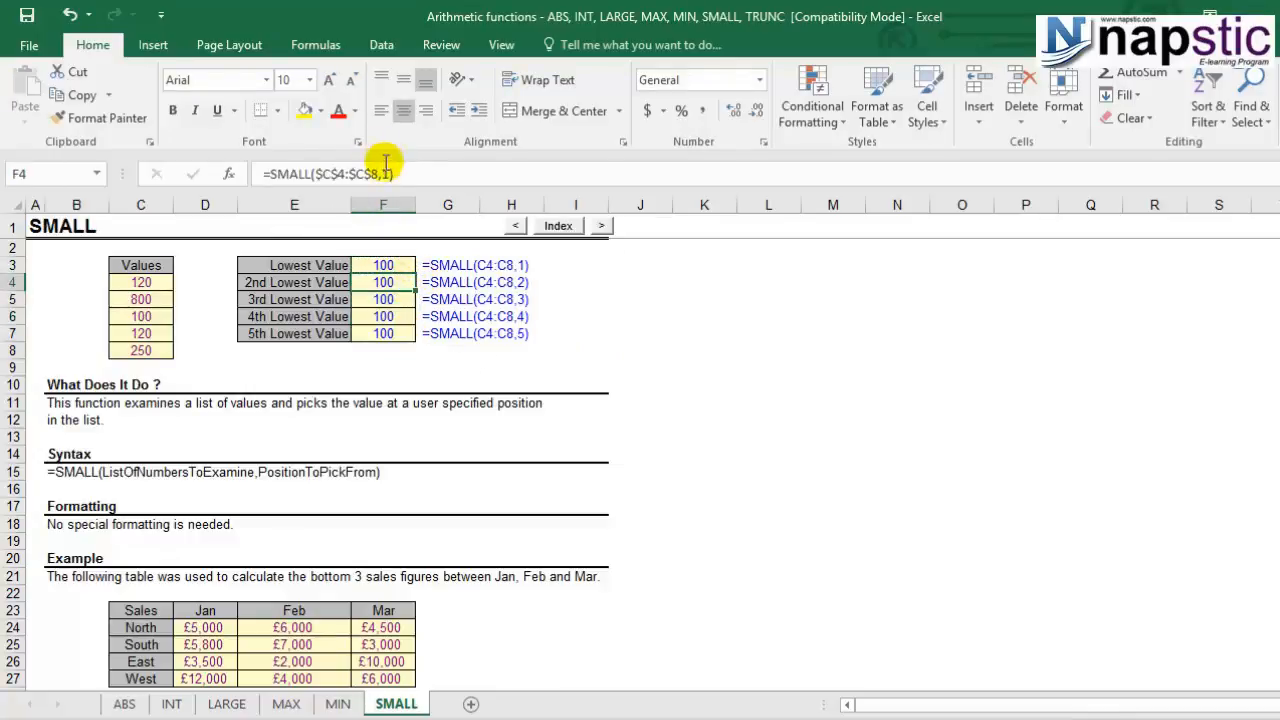
left_click(393, 174)
key("BackSpace")
type("2")
key("Return")
key("F2")
key("BackSpace")
type("3")
key("Return")
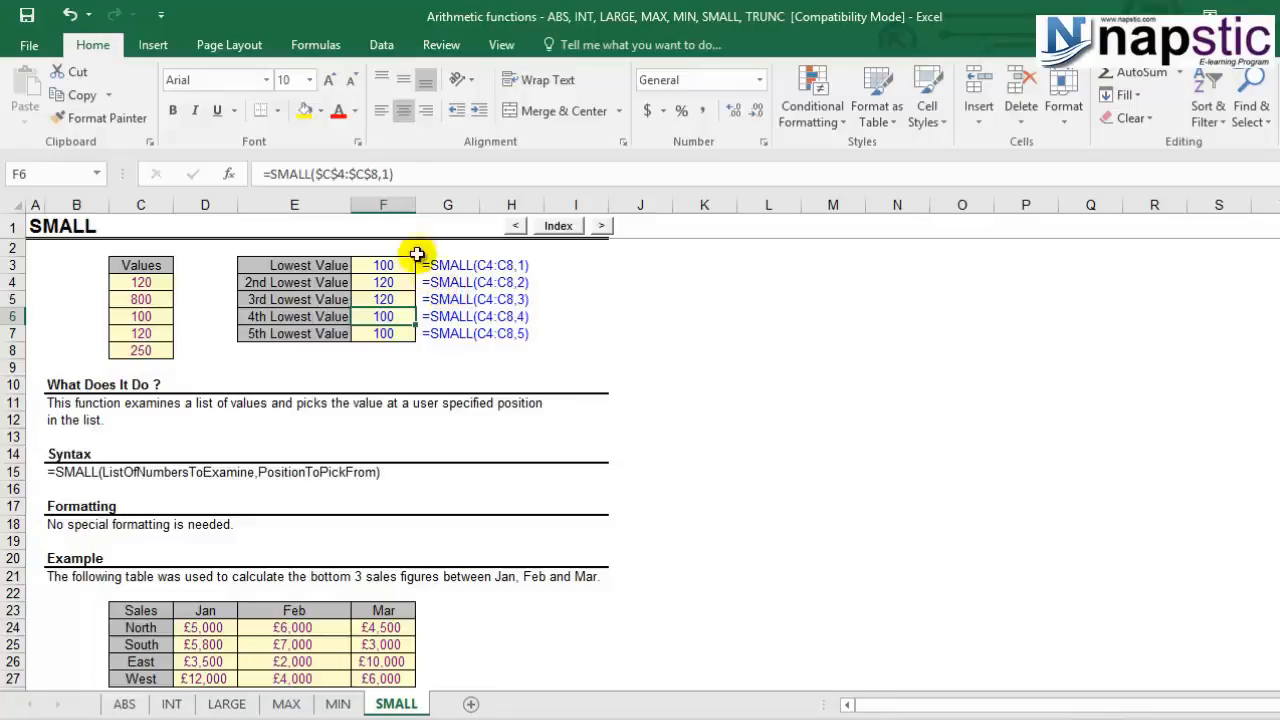
- Set the SMALL formula's position argument to 4 in F6 and to 5 in F7
left_click(391, 174)
key("BackSpace")
type("4")
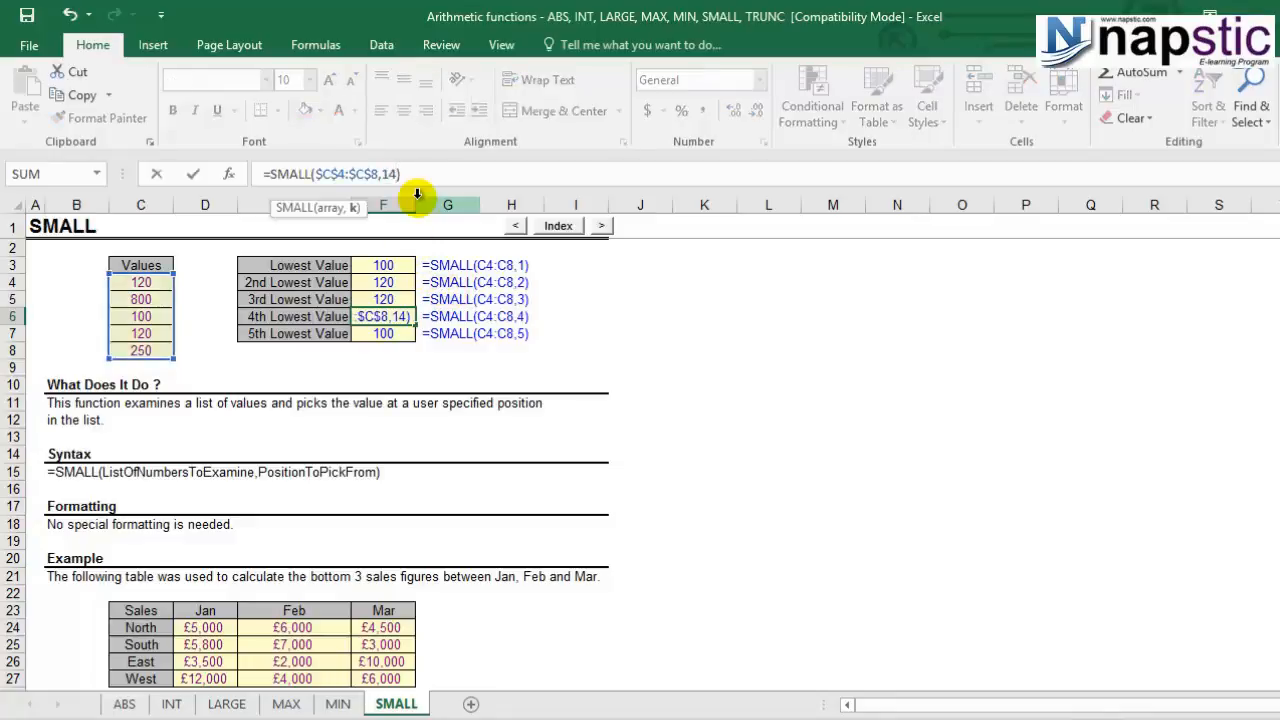
key("Return")
left_click(388, 174)
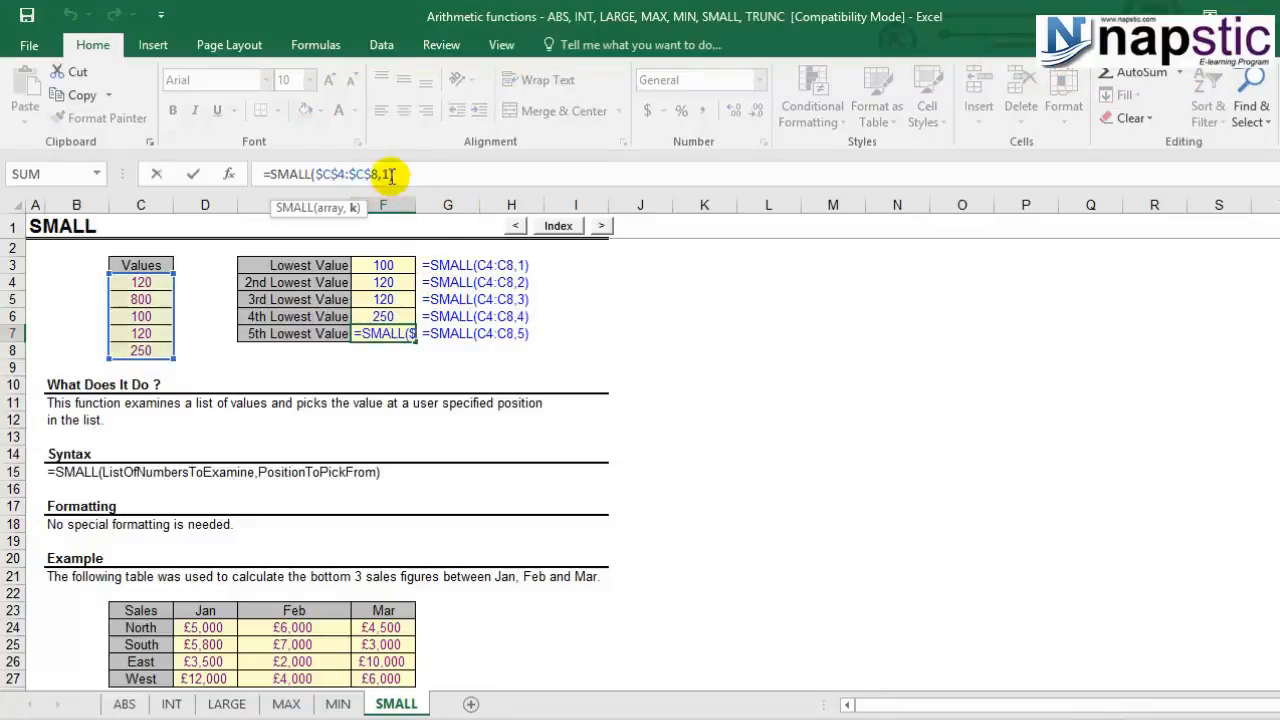
key("BackSpace")
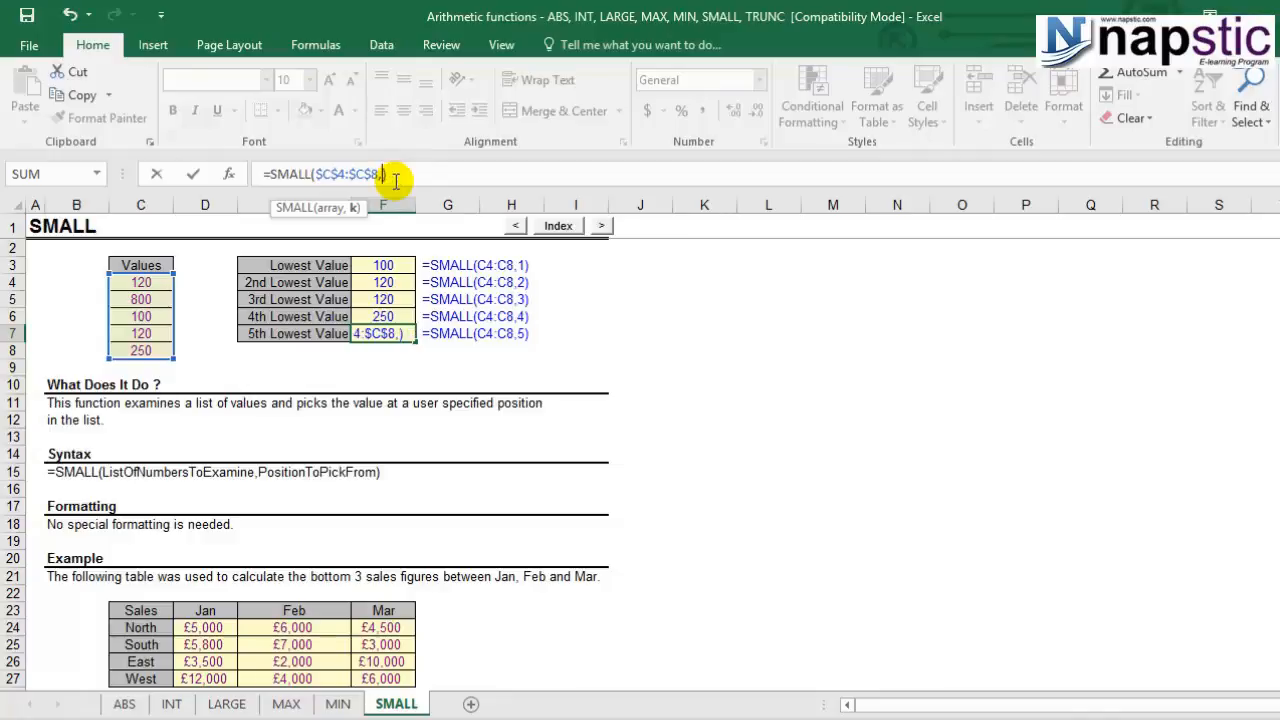
type("5")
key("Return")
left_click(372, 338)
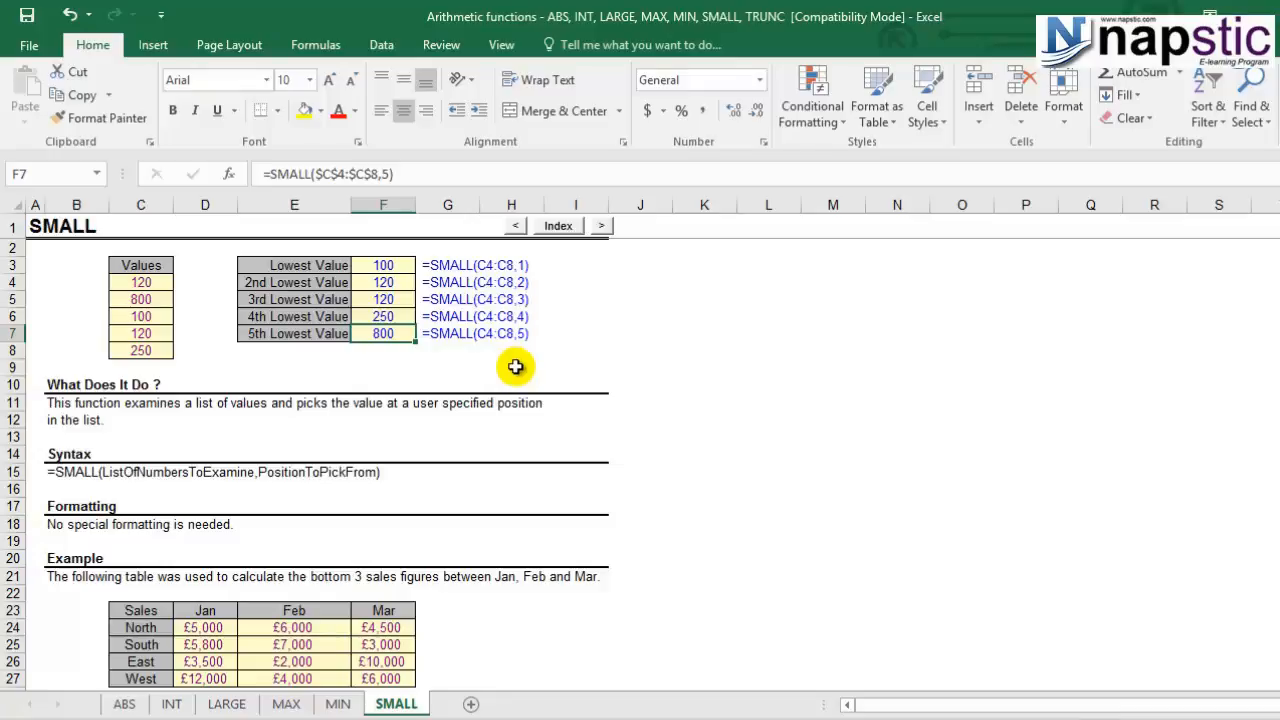
- Review the ABS, INT, LARGE, MAX and MIN sheets in order, ending on the SMALL sheet
left_click(120, 704)
left_click(172, 704)
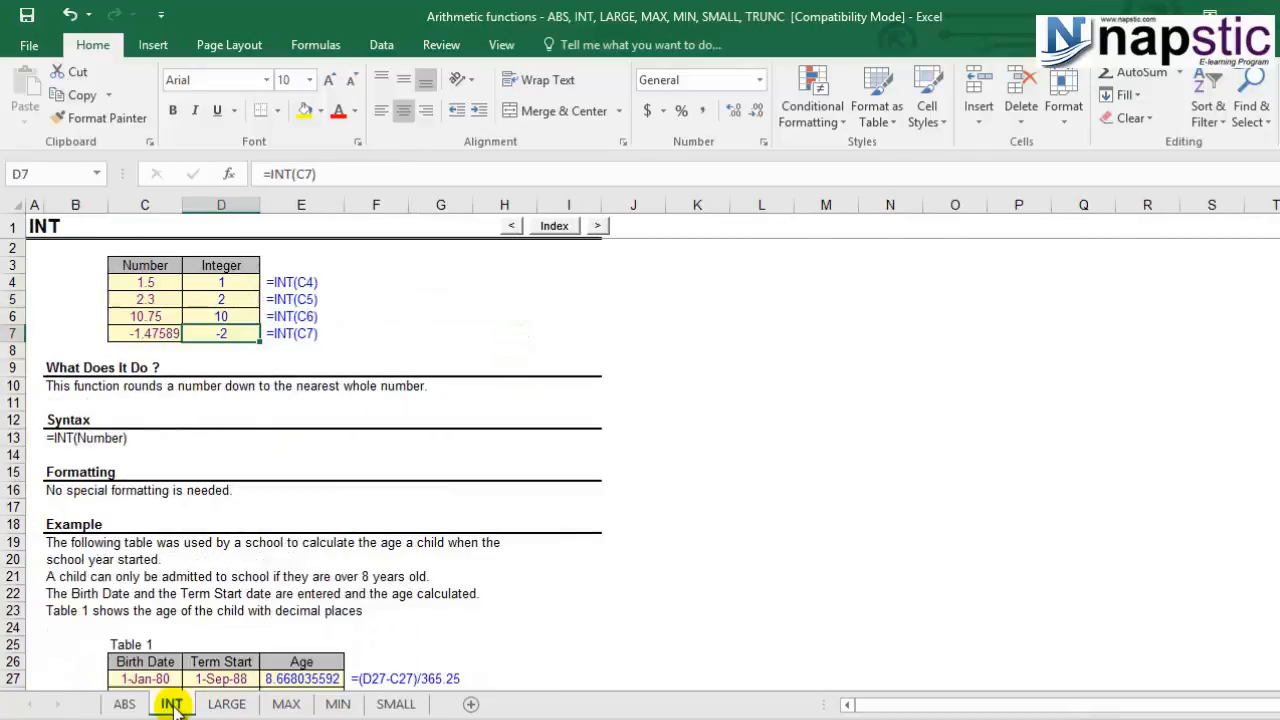
left_click(227, 704)
left_click(298, 706)
left_click(338, 705)
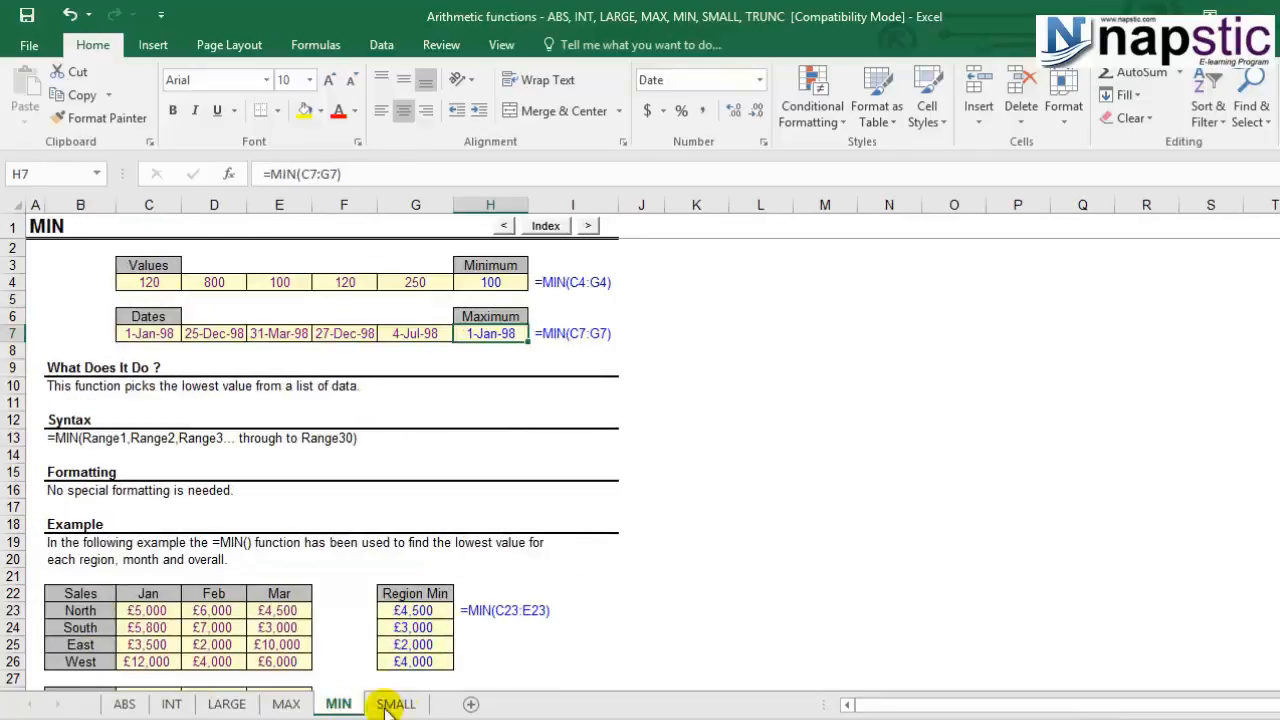
left_click(398, 705)
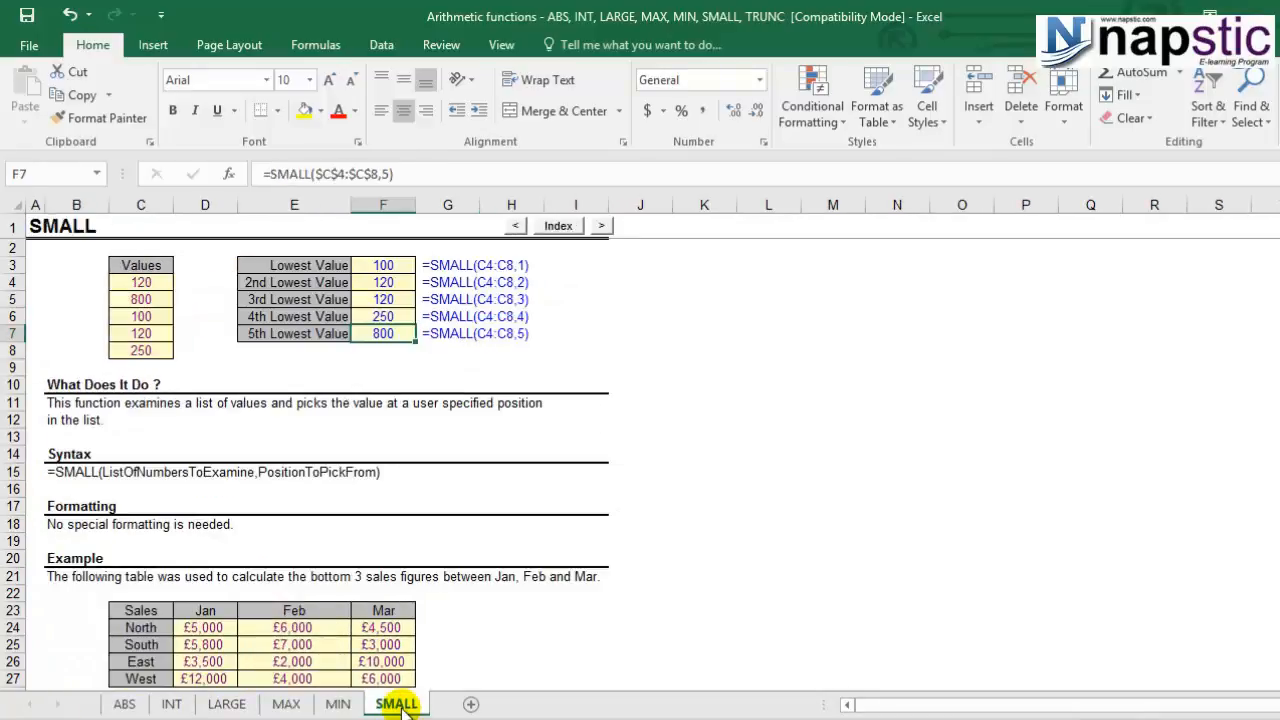